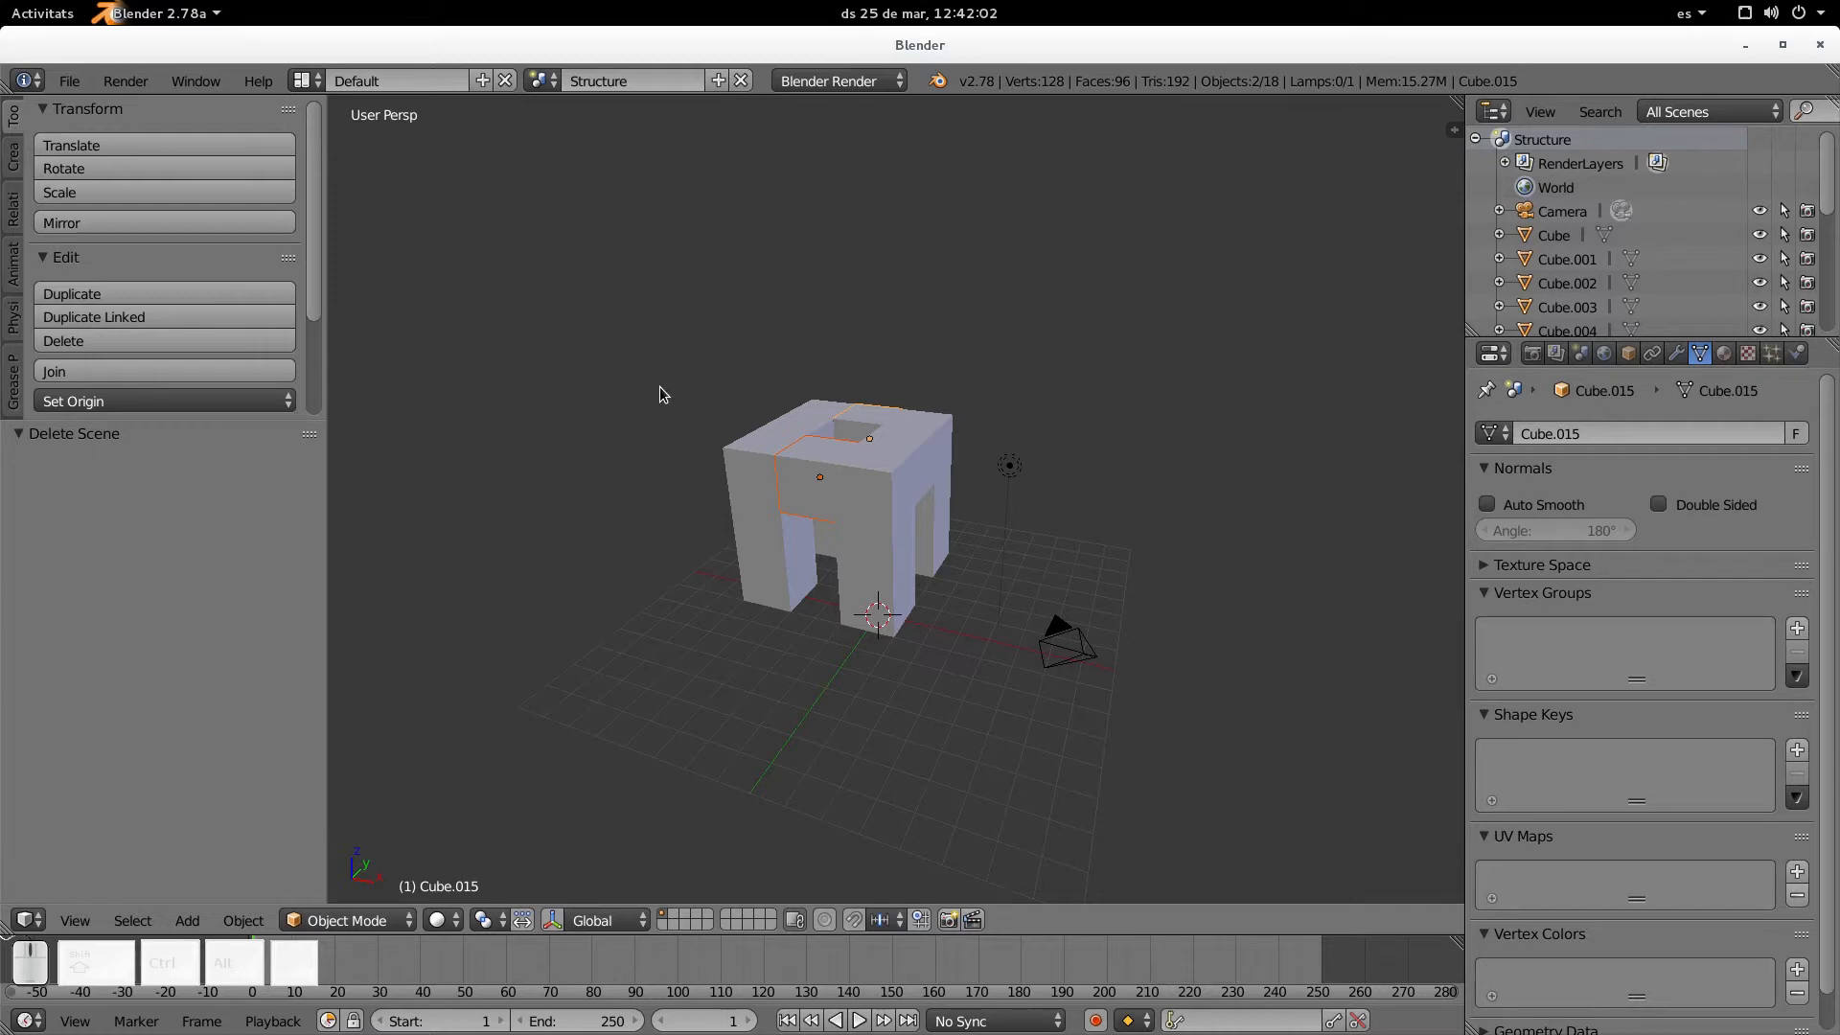
Create a new empty scene and name it Test
{"action": "left_click", "coordinate": [715, 78]}
{"action": "left_click", "coordinate": [702, 125]}
{"action": "left_click", "coordinate": [662, 82]}
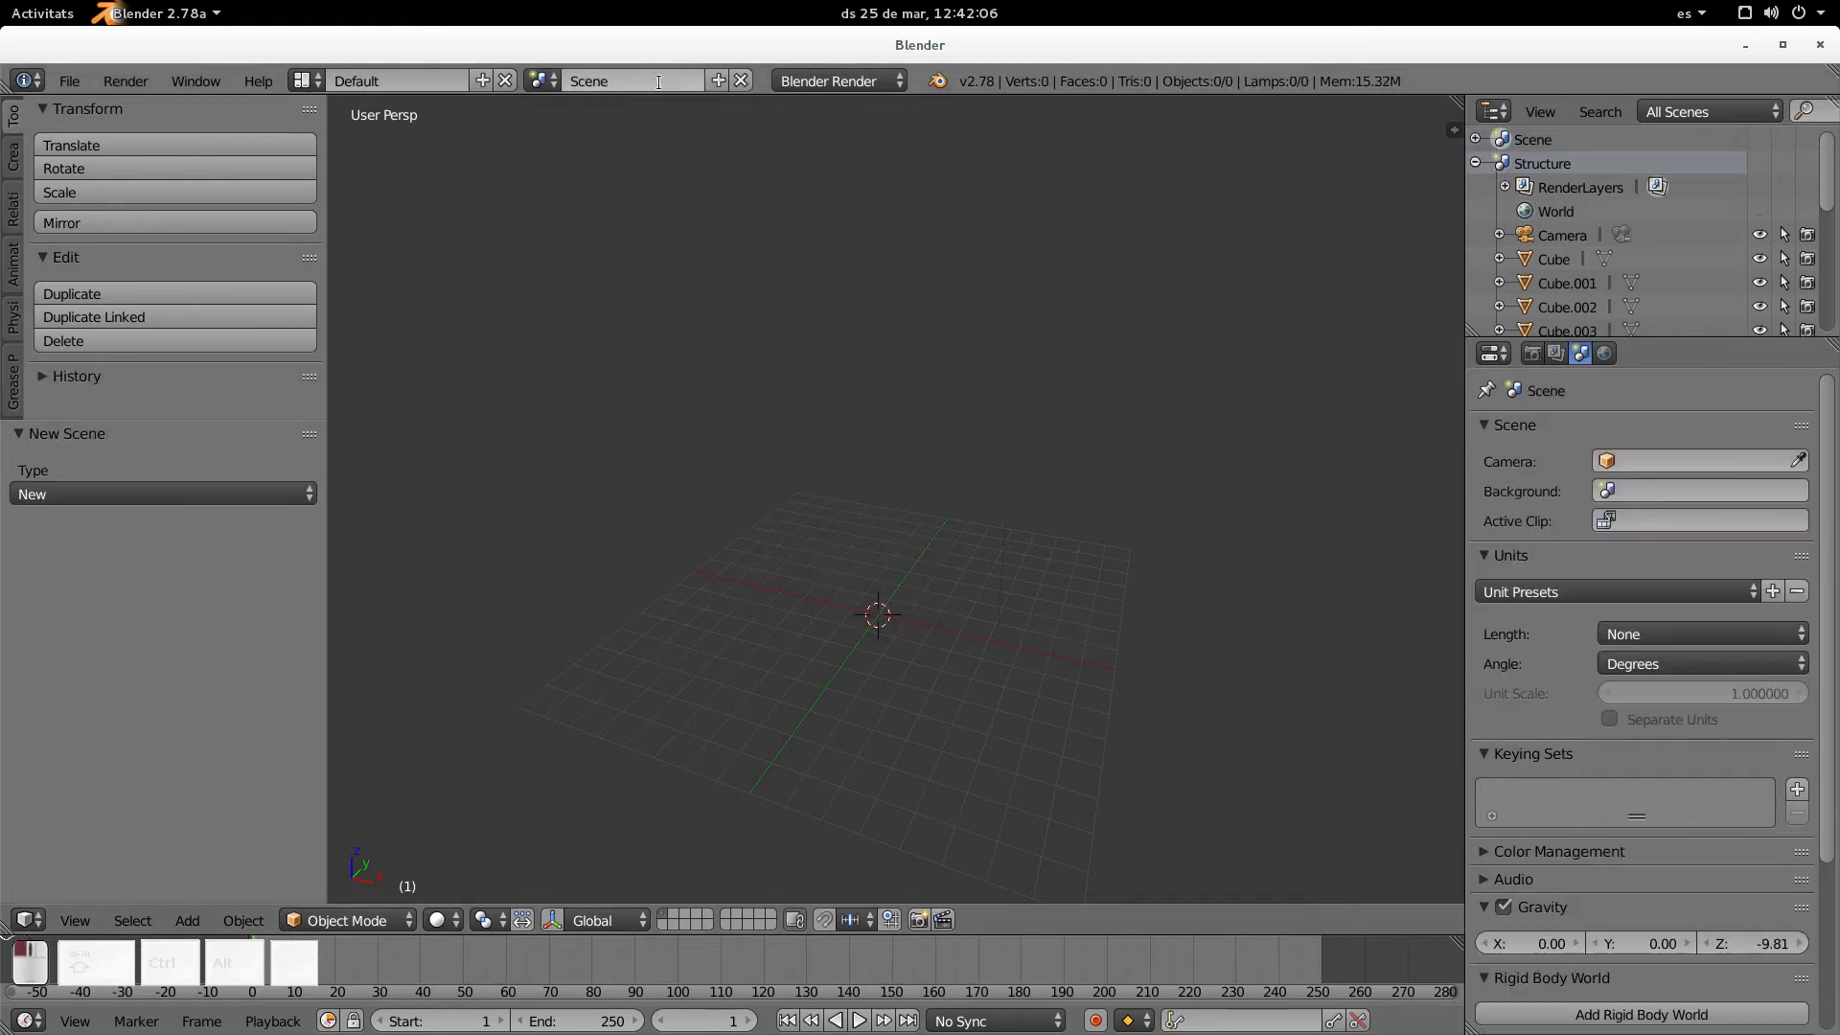
{"action": "type", "text": "Test"}
{"action": "key", "text": "Return"}
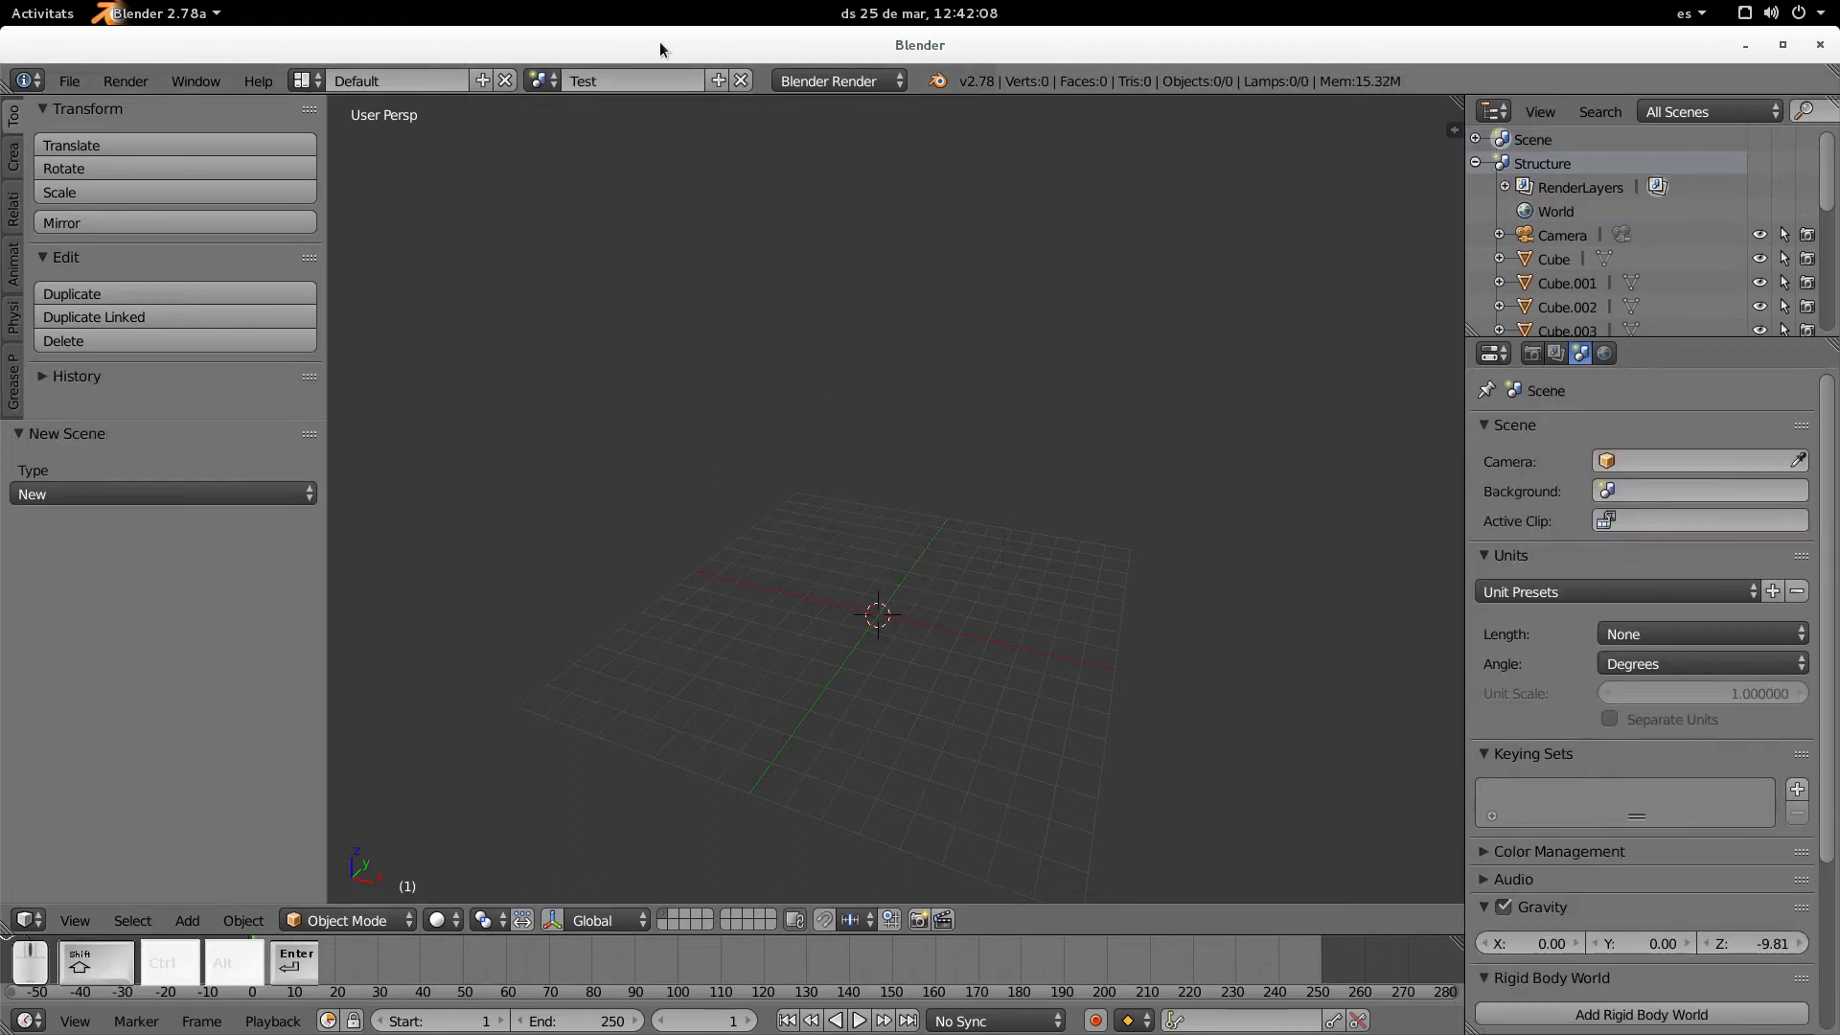
Add a cylinder mesh at the origin and set its vertices to 8
{"action": "key", "text": "shift+a"}
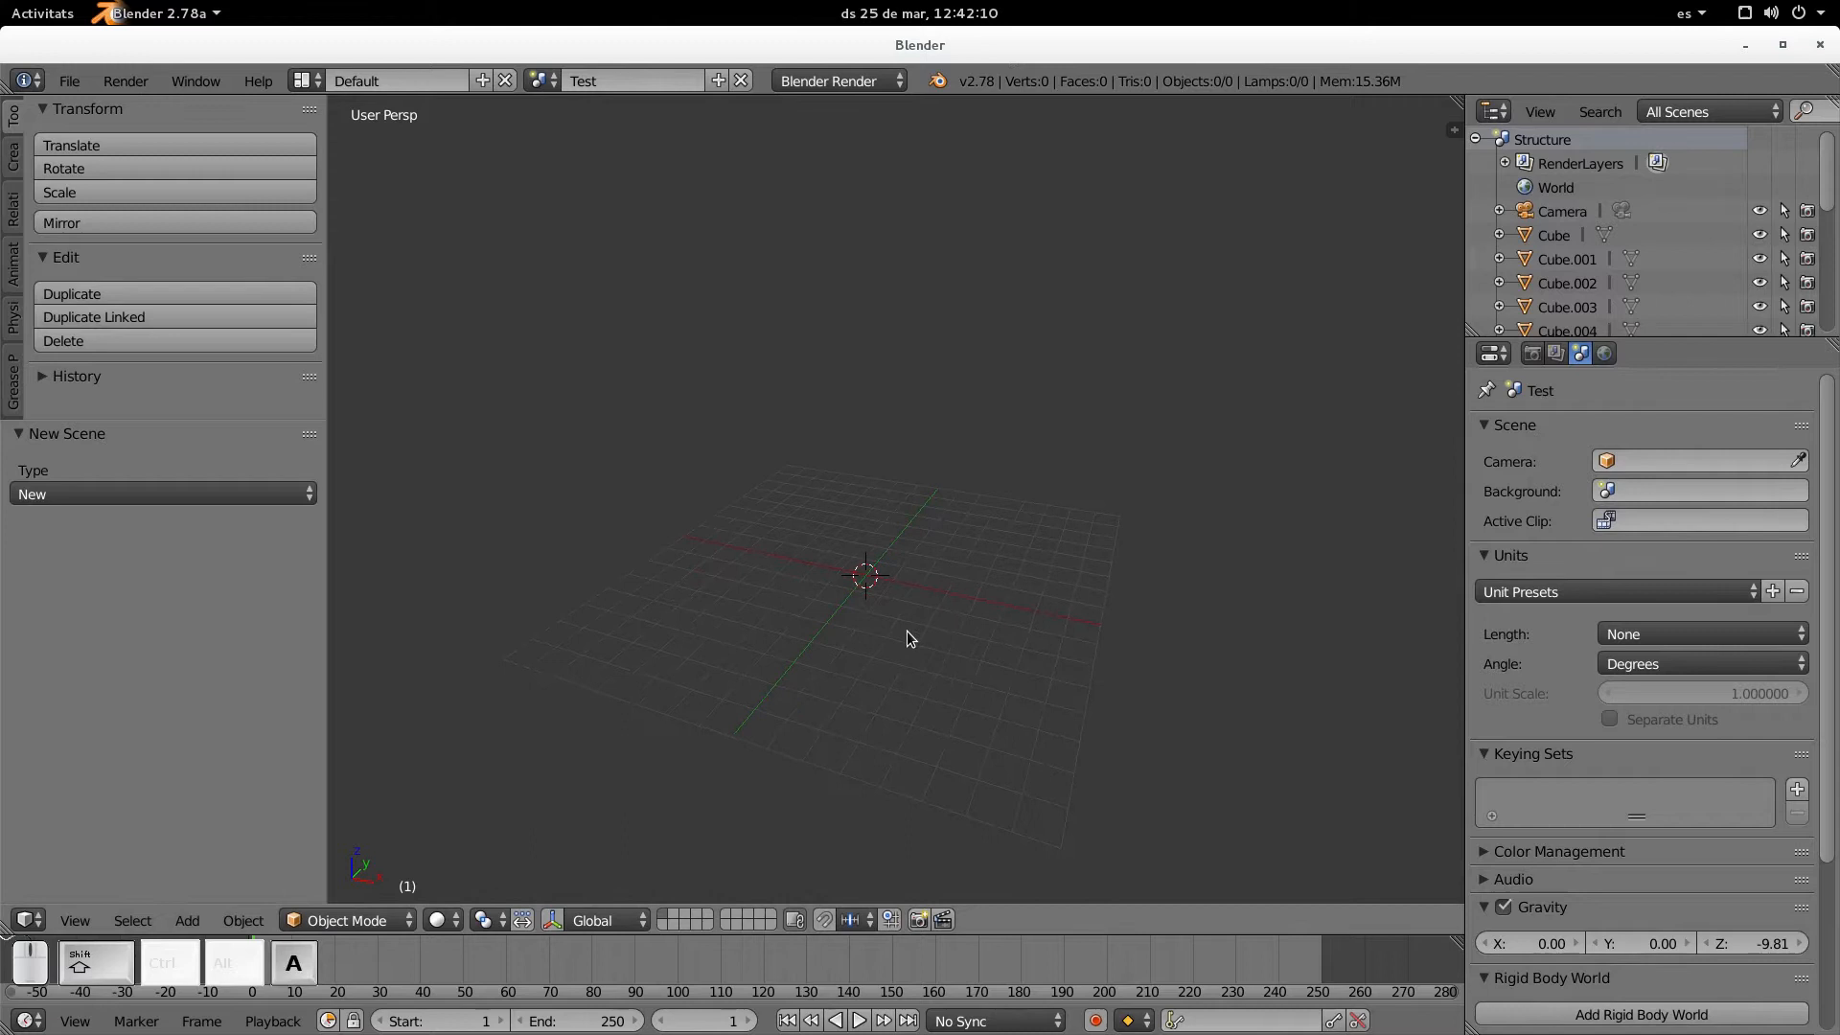
{"action": "mouse_move", "coordinate": [911, 634]}
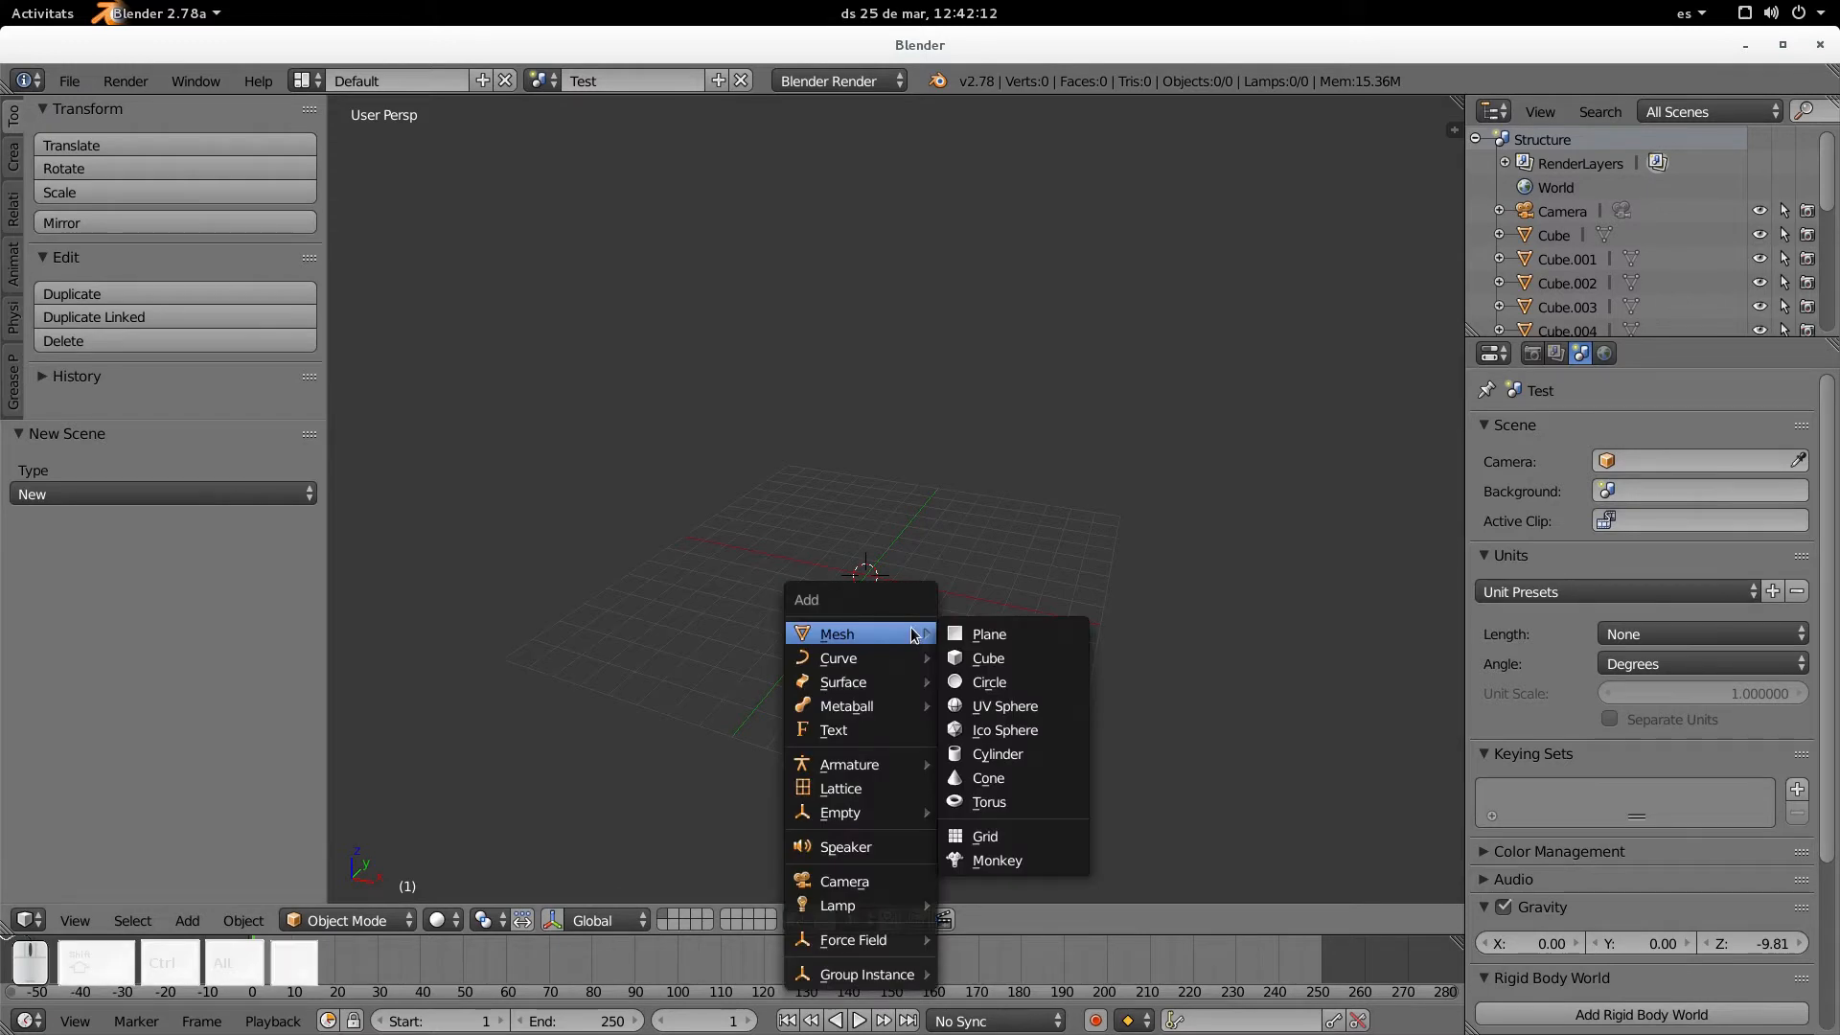
{"action": "left_click", "coordinate": [1038, 752]}
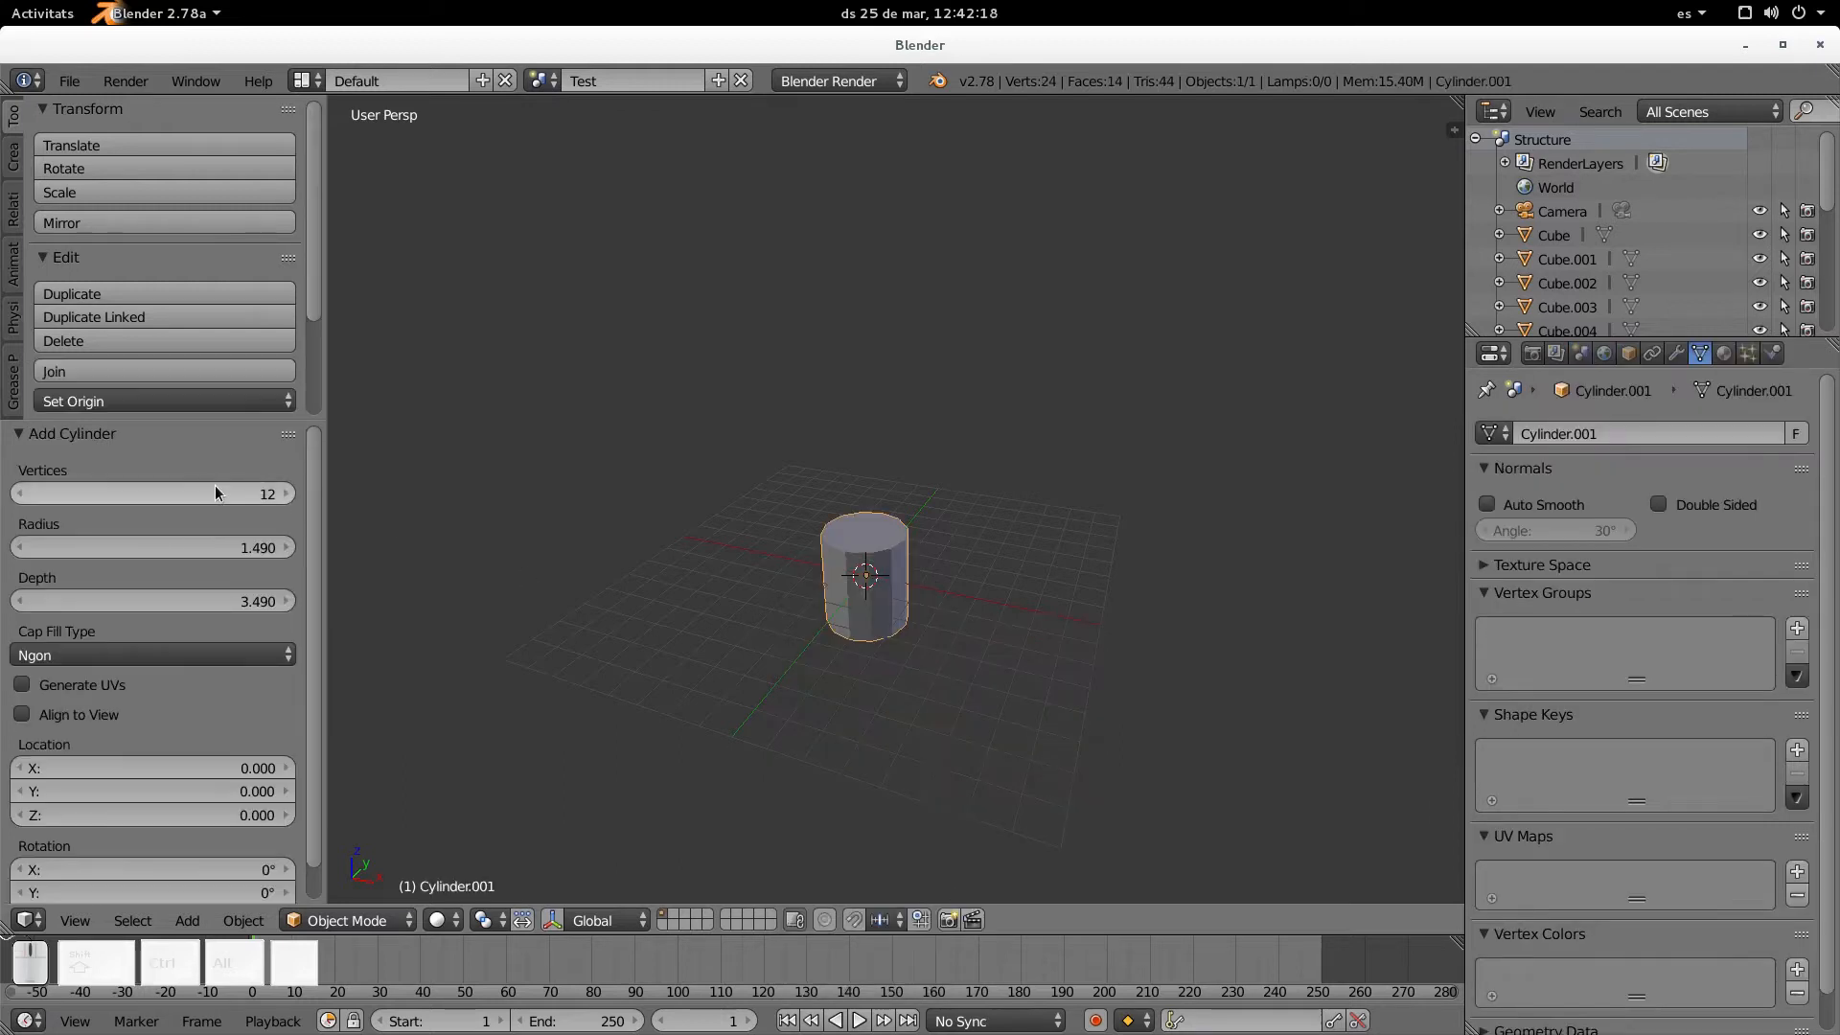
{"action": "key", "text": "F6"}
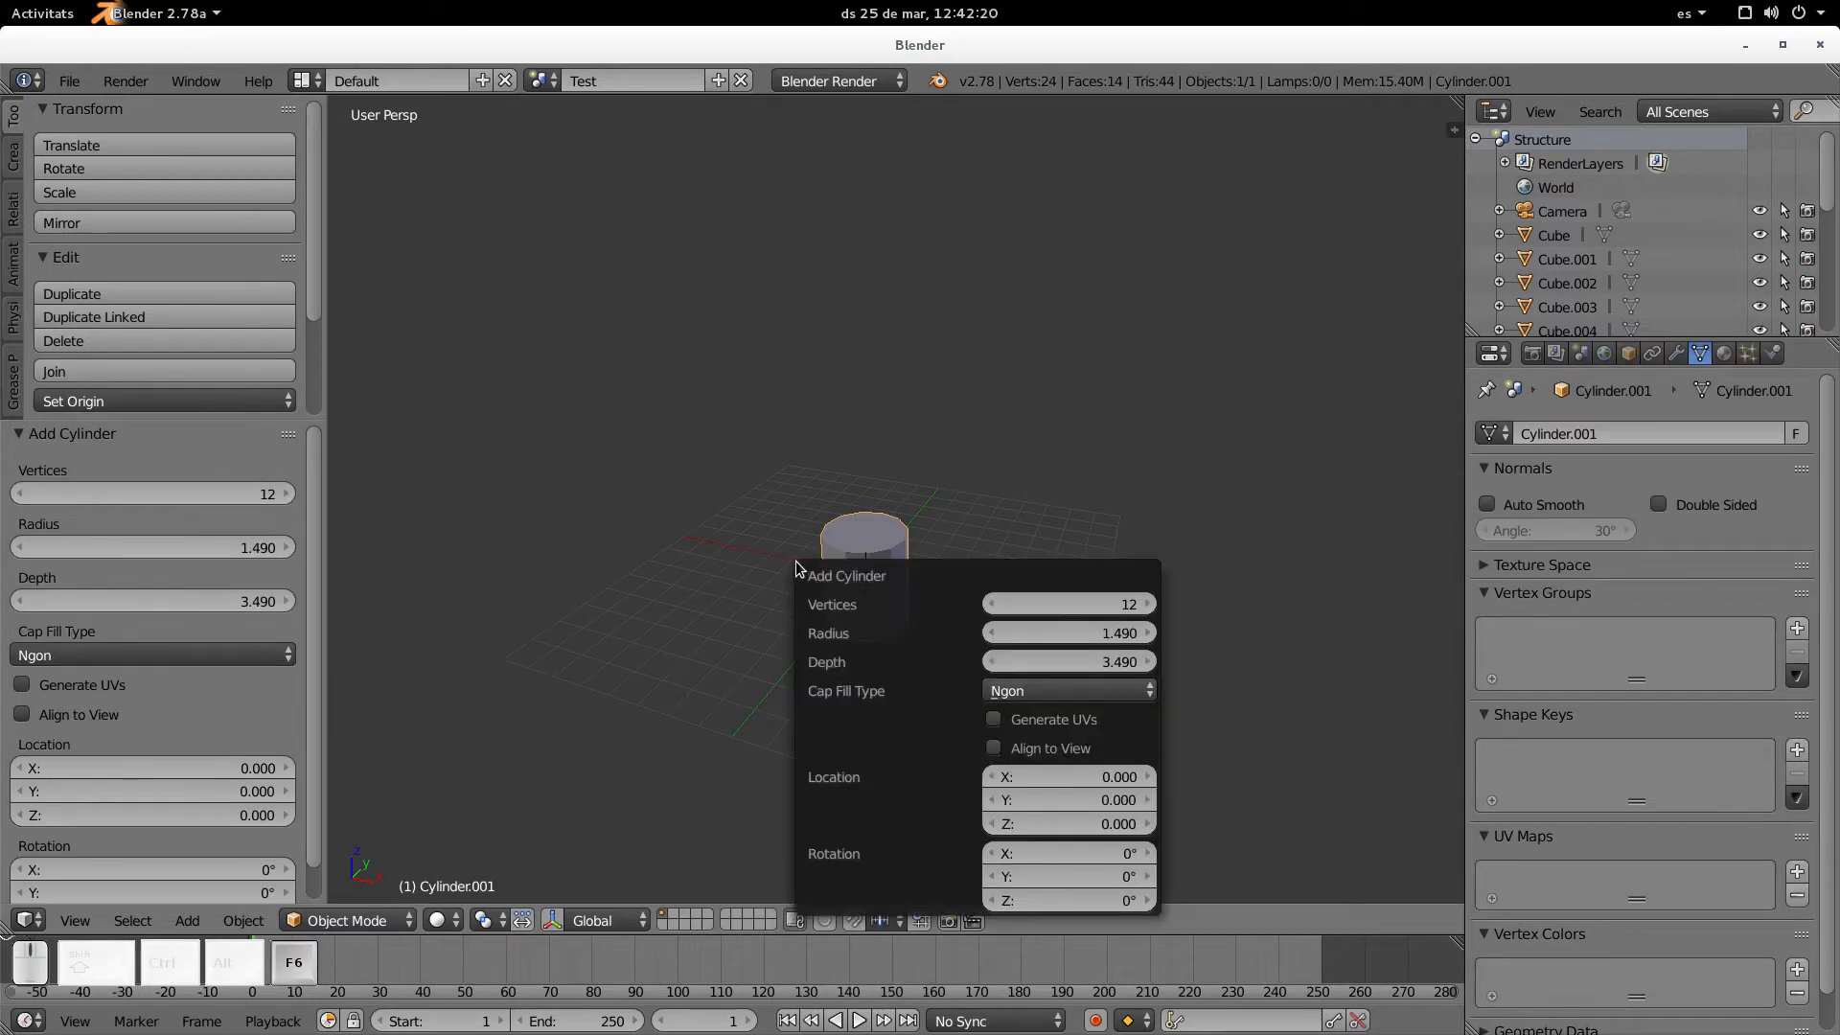
{"action": "mouse_move", "coordinate": [992, 604]}
{"action": "left_mouse_down"}
{"action": "mouse_move", "coordinate": [1055, 602]}
{"action": "mouse_move", "coordinate": [982, 617]}
{"action": "left_mouse_up"}
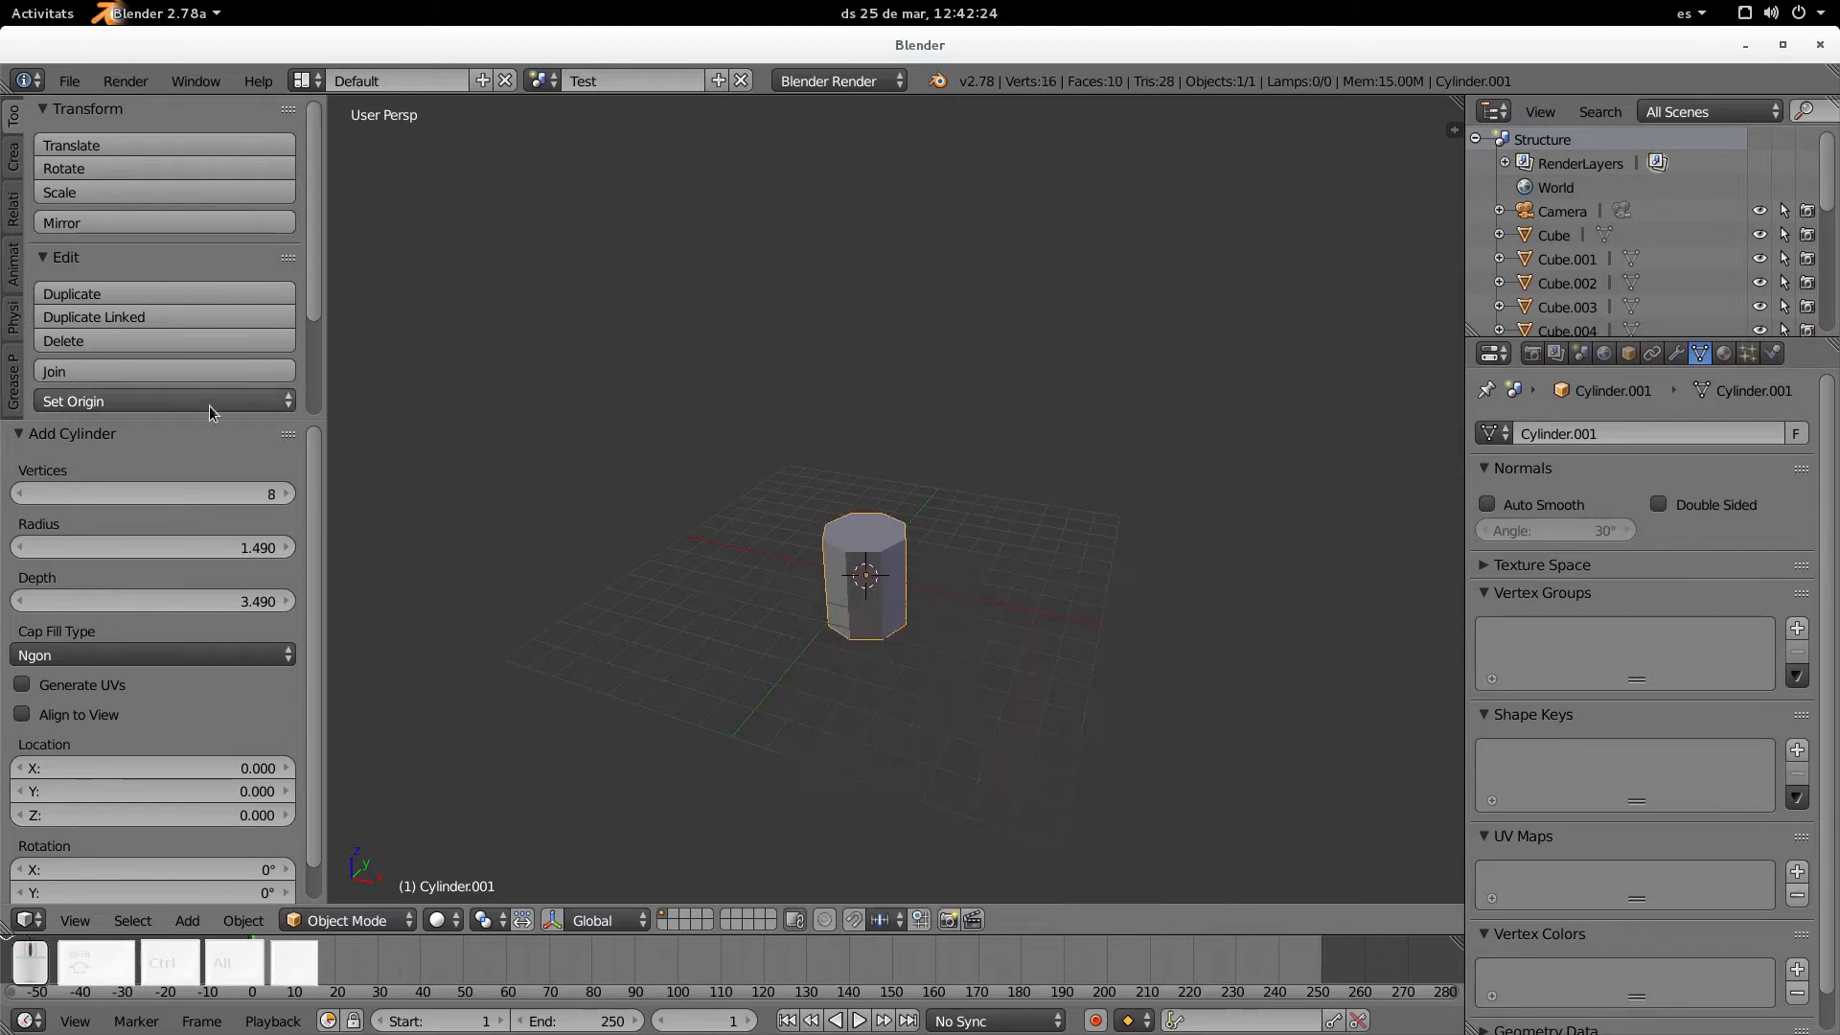
Set the new cylinder's radius to 1.970, its depth to 3.940 and its vertices to 12
{"action": "mouse_move", "coordinate": [243, 498]}
{"action": "left_mouse_down"}
{"action": "mouse_move", "coordinate": [278, 501]}
{"action": "mouse_move", "coordinate": [217, 509]}
{"action": "left_mouse_up"}
{"action": "left_click_drag", "start_coordinate": [192, 601], "coordinate": [153, 546]}
{"action": "left_click", "coordinate": [192, 482]}
{"action": "type", "text": "12"}
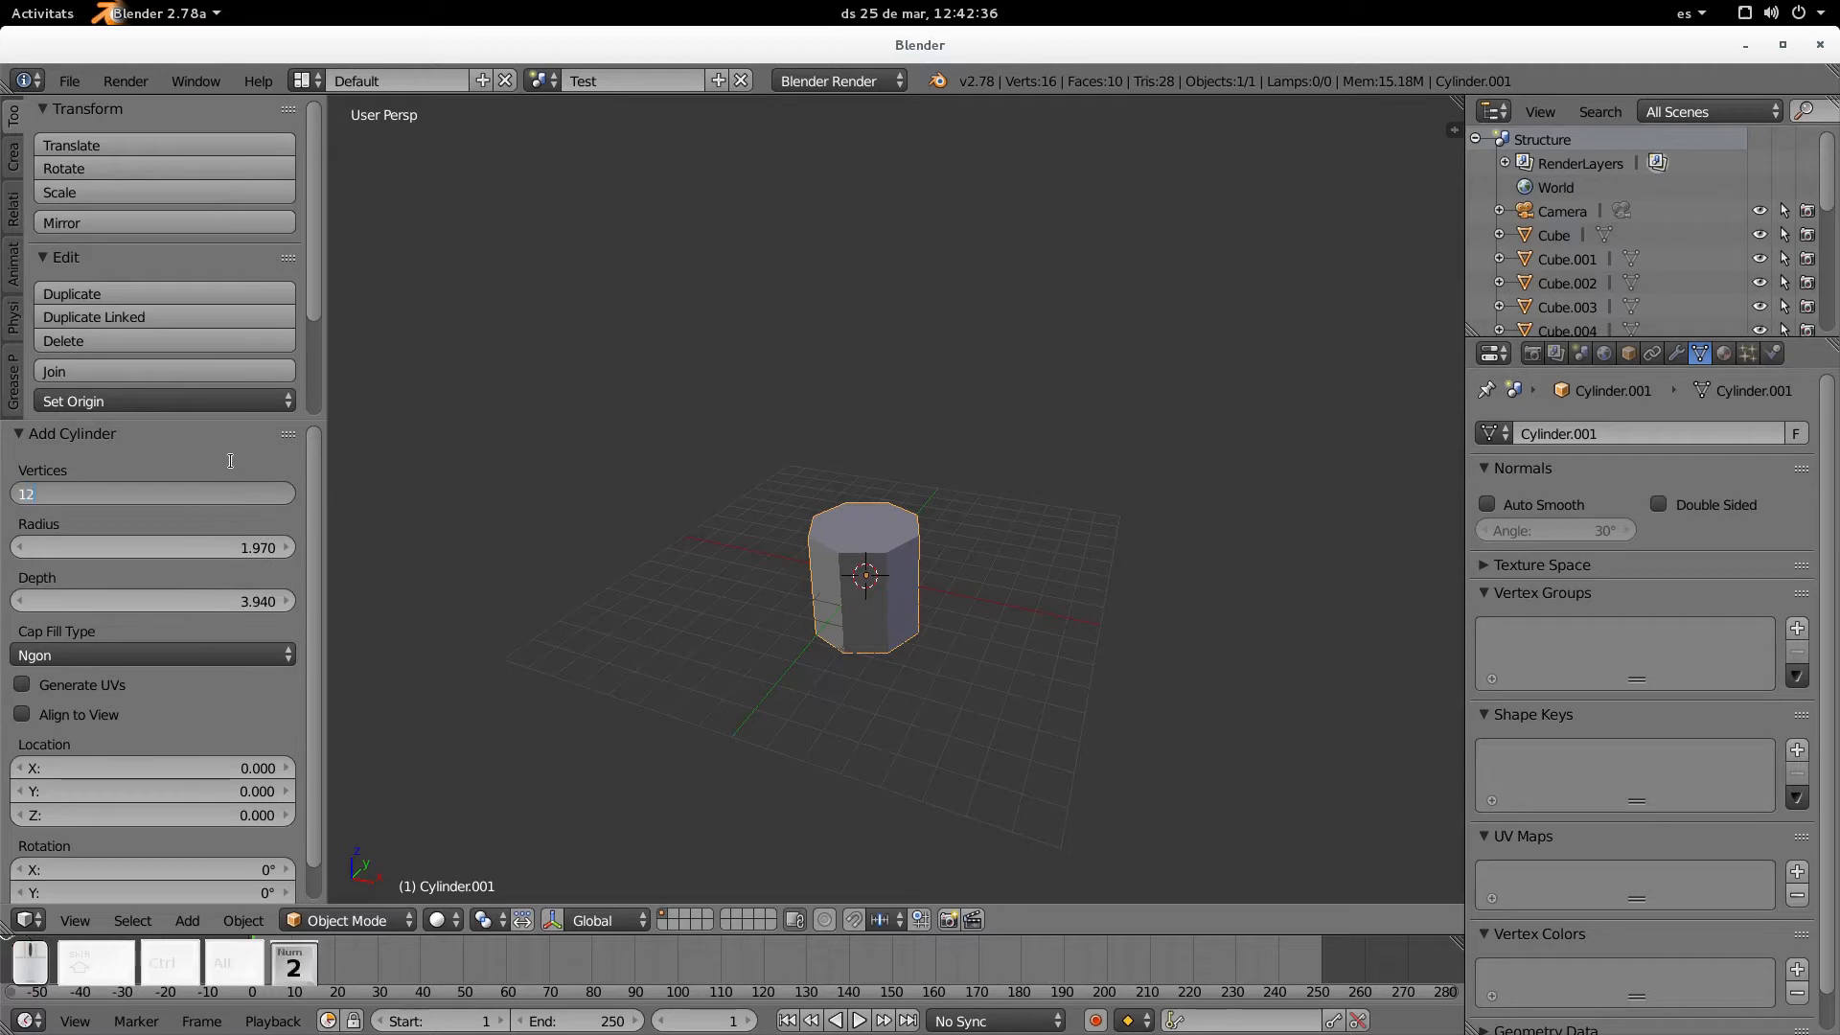
{"action": "key", "text": "KP_Enter"}
Set the cylinder's vertices to 16
{"action": "scroll", "coordinate": [838, 704], "scroll_direction": "up", "scroll_amount": 4}
{"action": "middle_click_drag", "start_coordinate": [840, 711], "coordinate": [879, 592], "text": "shift"}
{"action": "scroll", "coordinate": [961, 556], "scroll_direction": "up", "scroll_amount": 2}
{"action": "scroll", "coordinate": [906, 604], "scroll_direction": "down", "scroll_amount": 3}
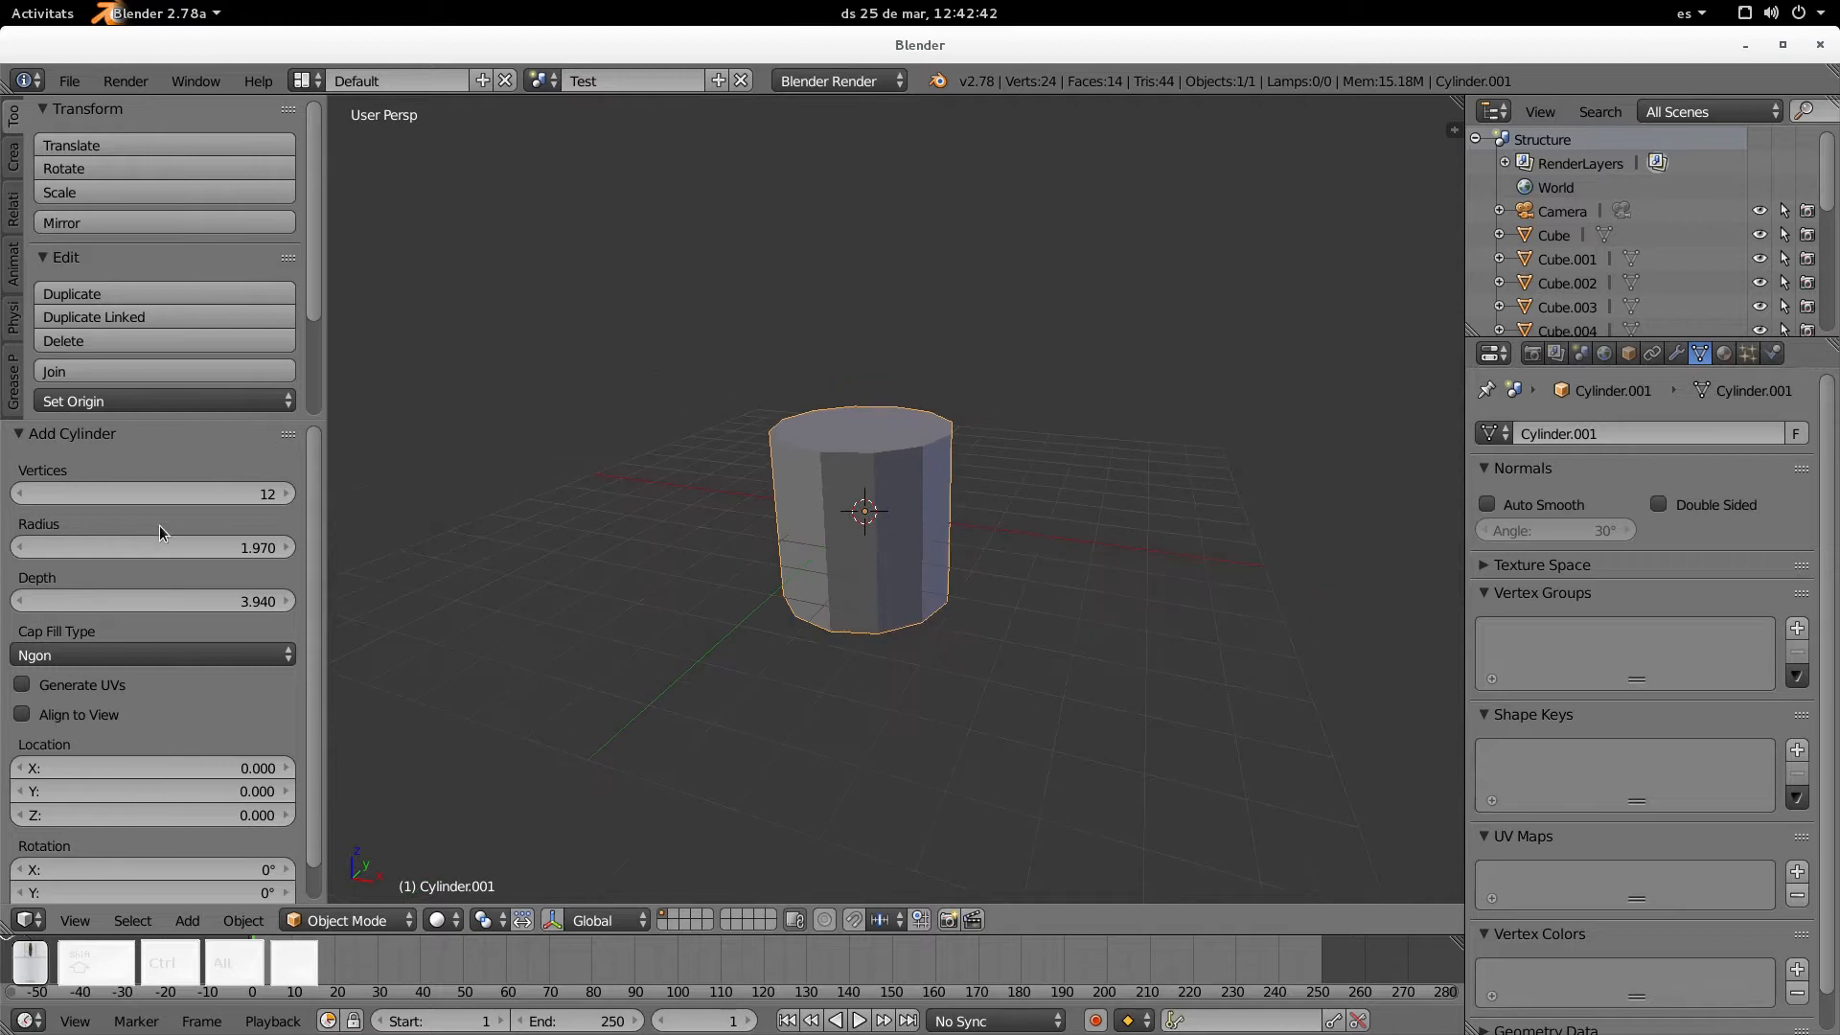
{"action": "left_click", "coordinate": [232, 495]}
{"action": "type", "text": "16"}
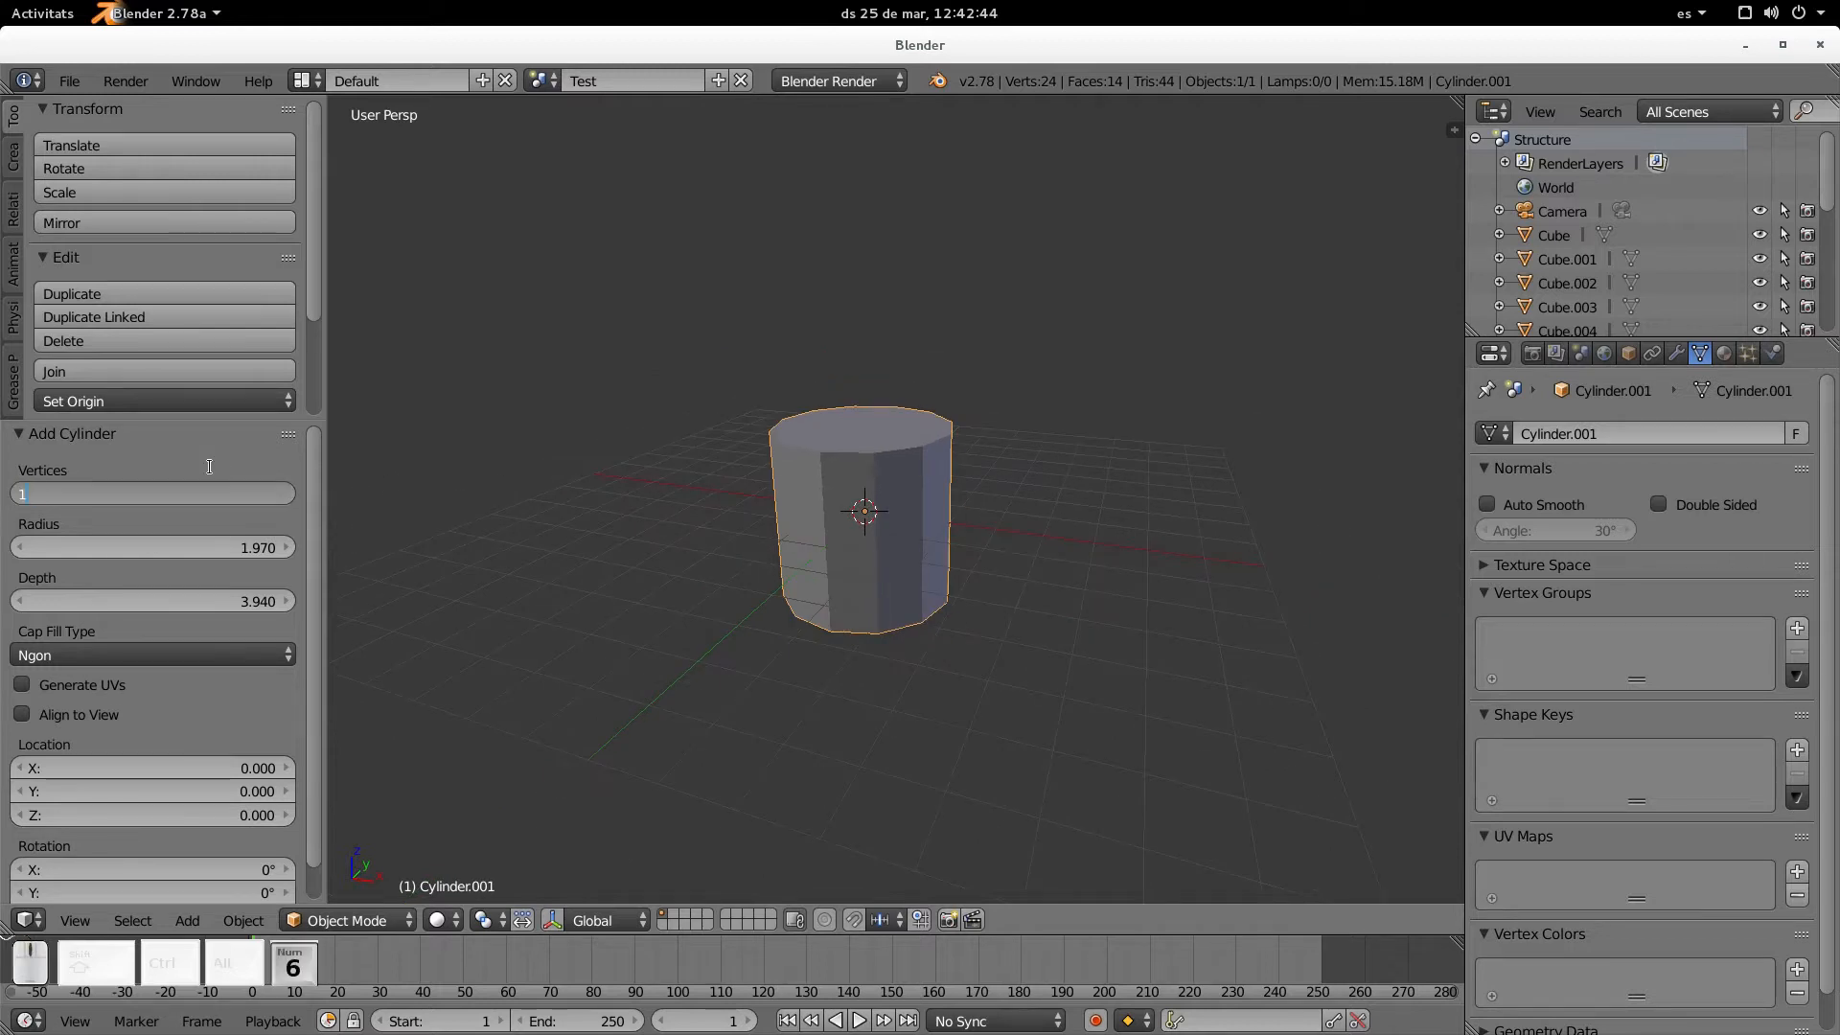
{"action": "key", "text": "Return"}
Move the cylinder 4.689 units along the global Y axis
{"action": "middle_click_drag", "start_coordinate": [781, 535], "coordinate": [753, 554], "text": "shift"}
{"action": "key", "text": "g"}
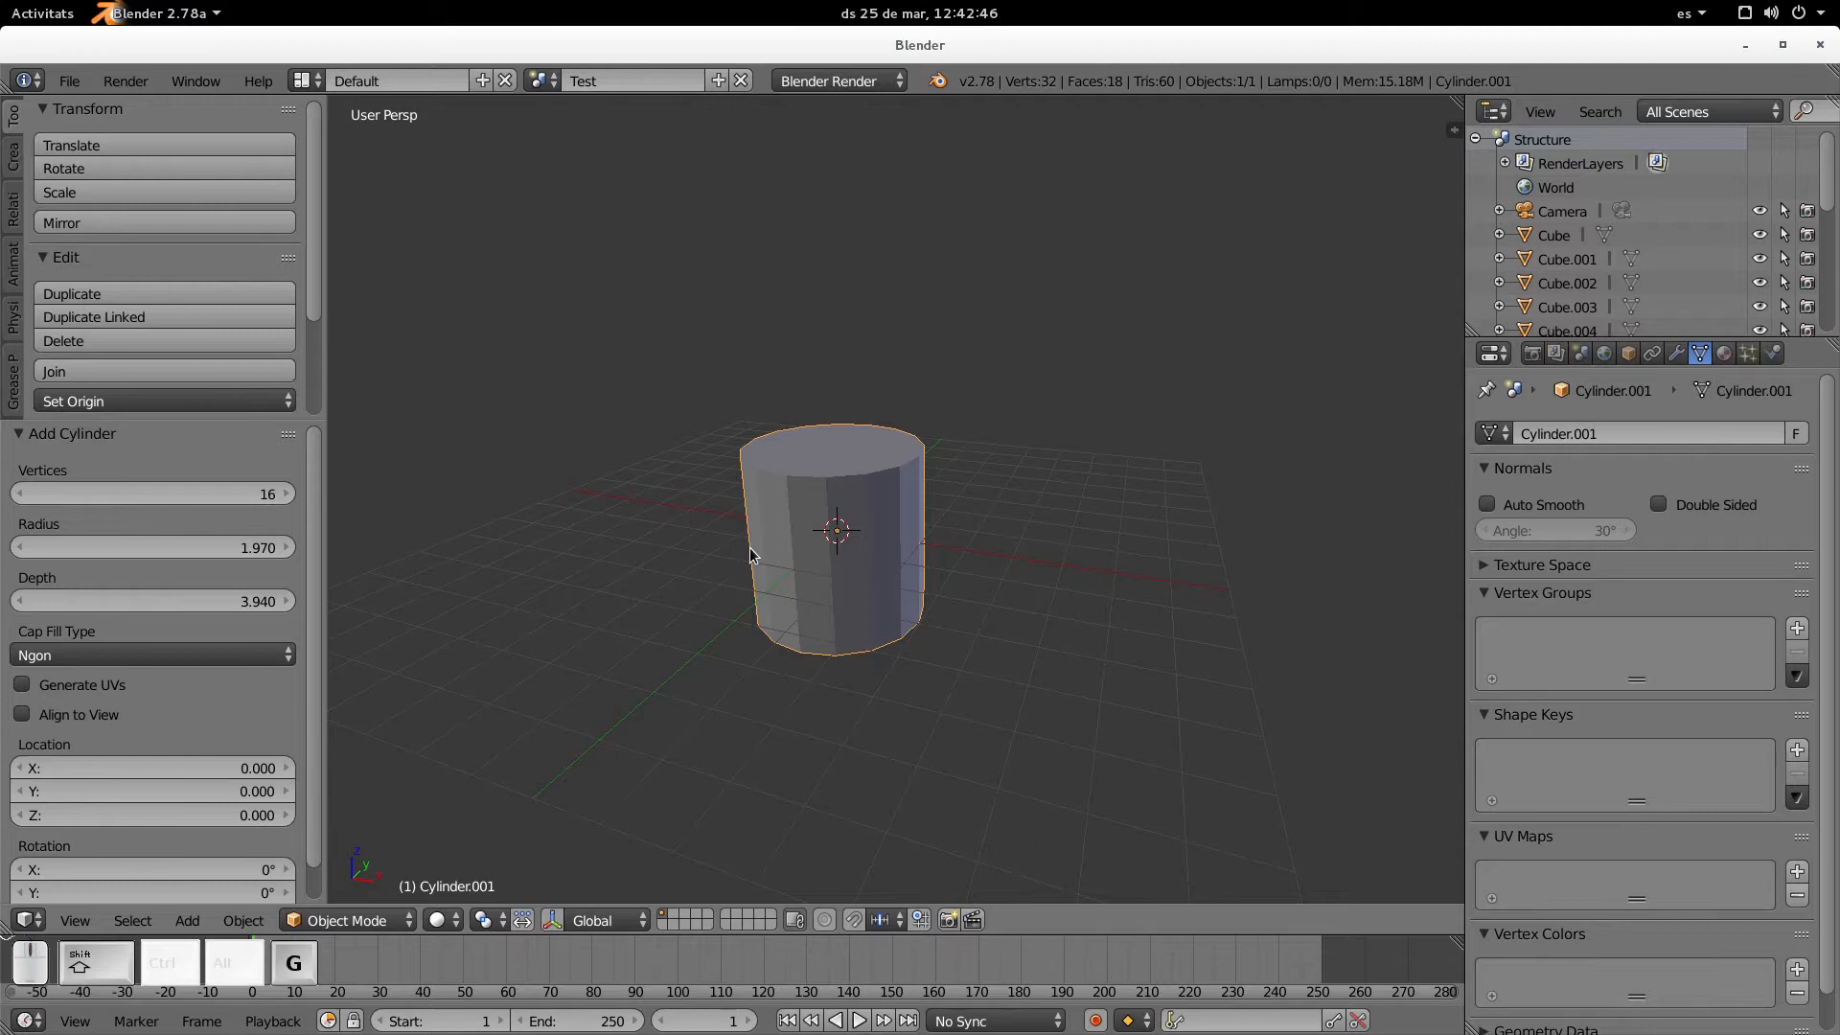
{"action": "key", "text": "y"}
{"action": "left_click", "coordinate": [909, 539]}
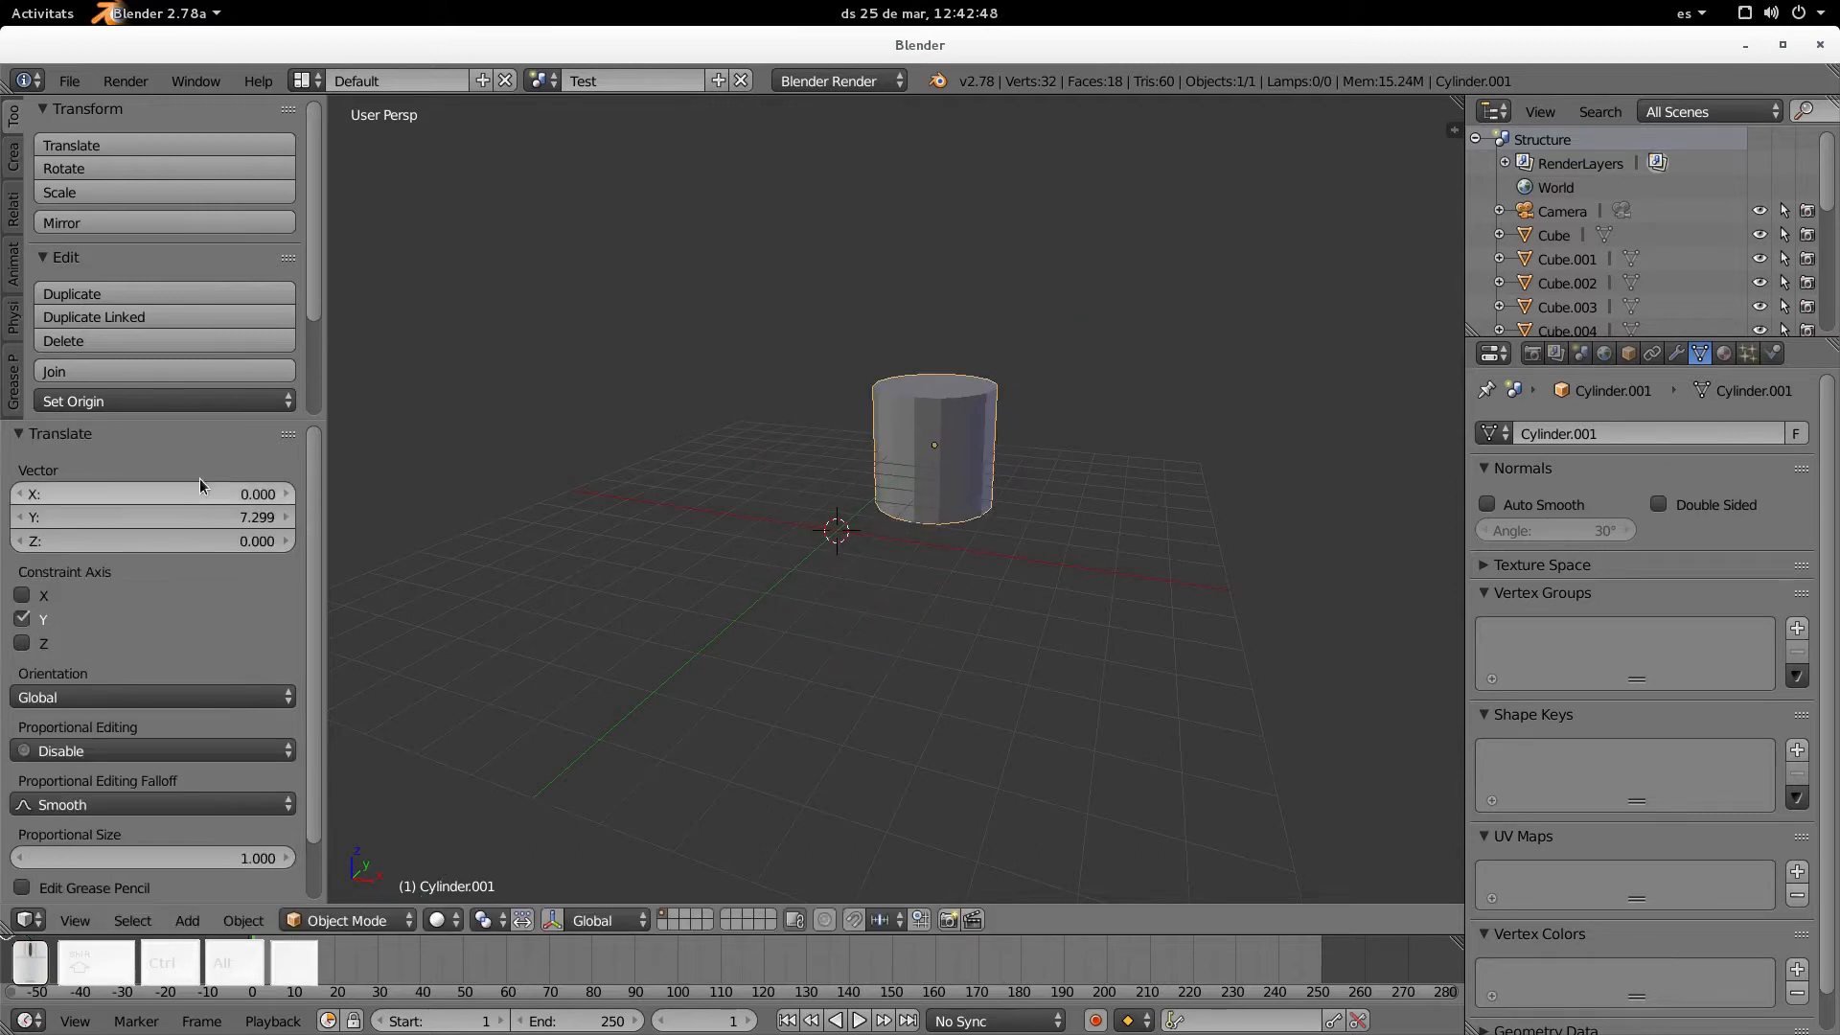
{"action": "left_click_drag", "start_coordinate": [200, 518], "coordinate": [19, 517]}
{"action": "middle_click_drag", "start_coordinate": [1059, 542], "coordinate": [953, 583]}
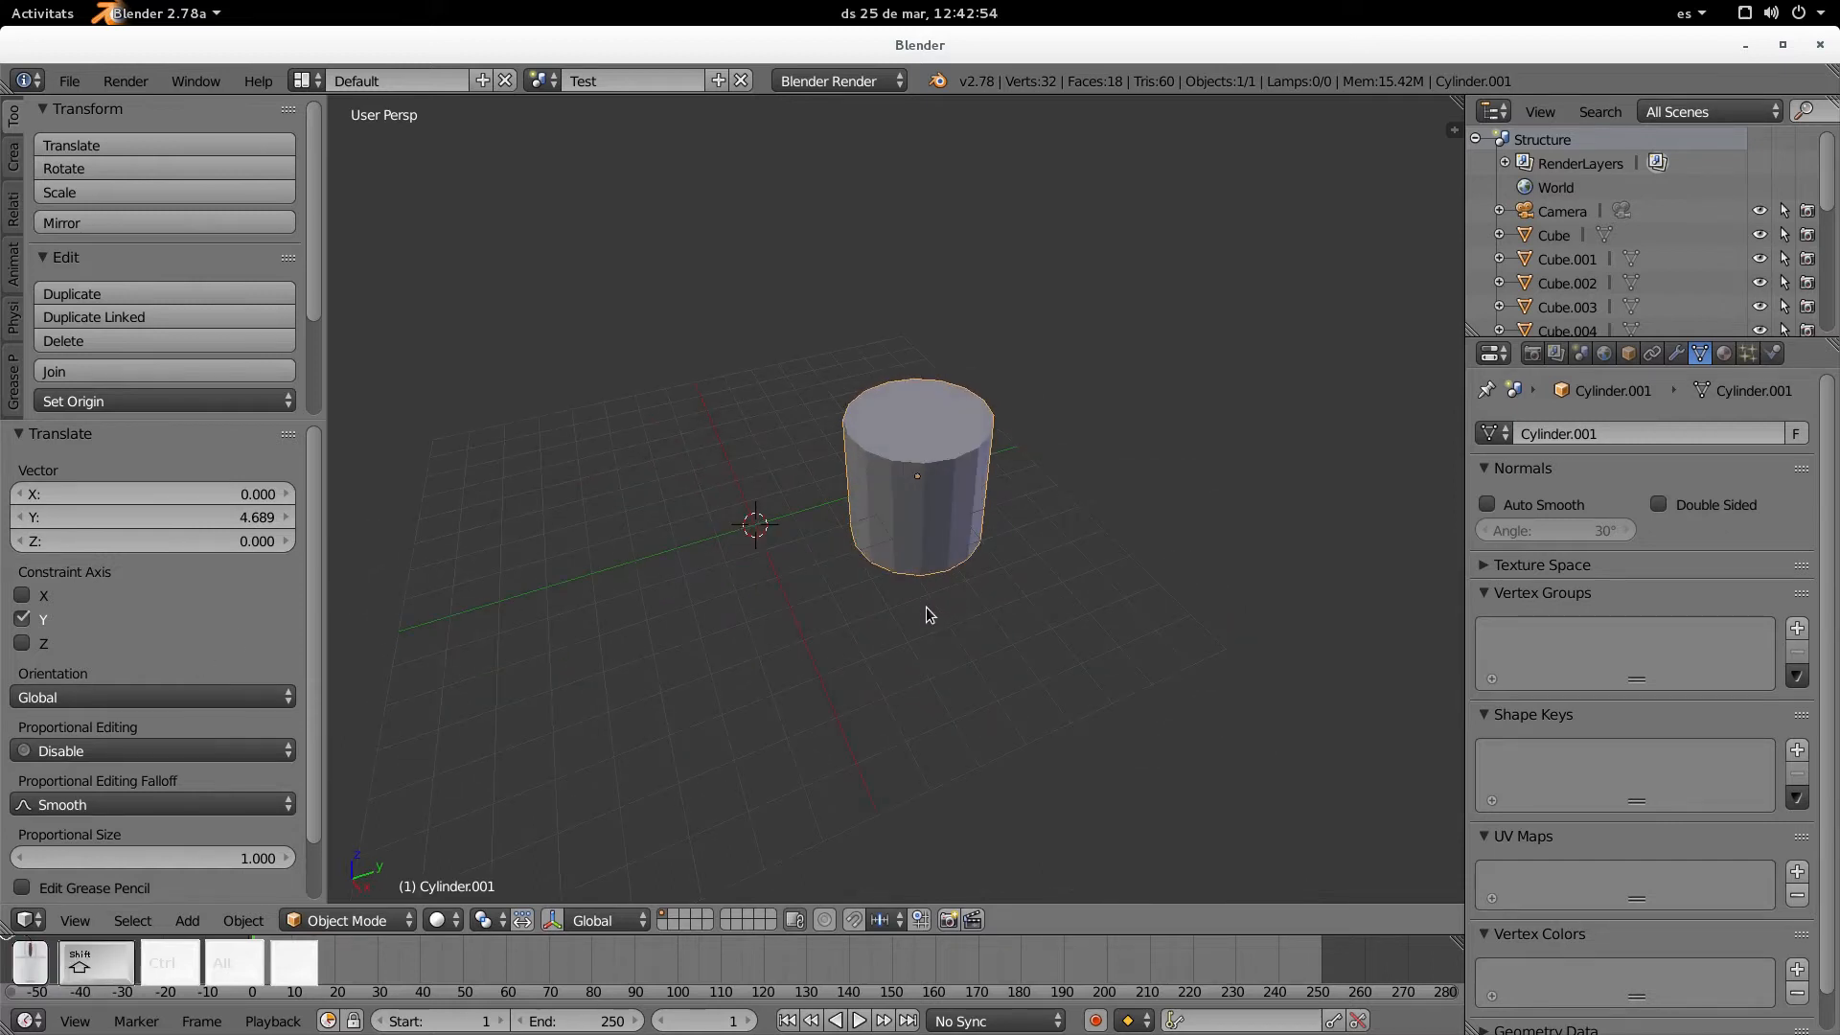
{"action": "middle_click_drag", "start_coordinate": [870, 633], "coordinate": [952, 599]}
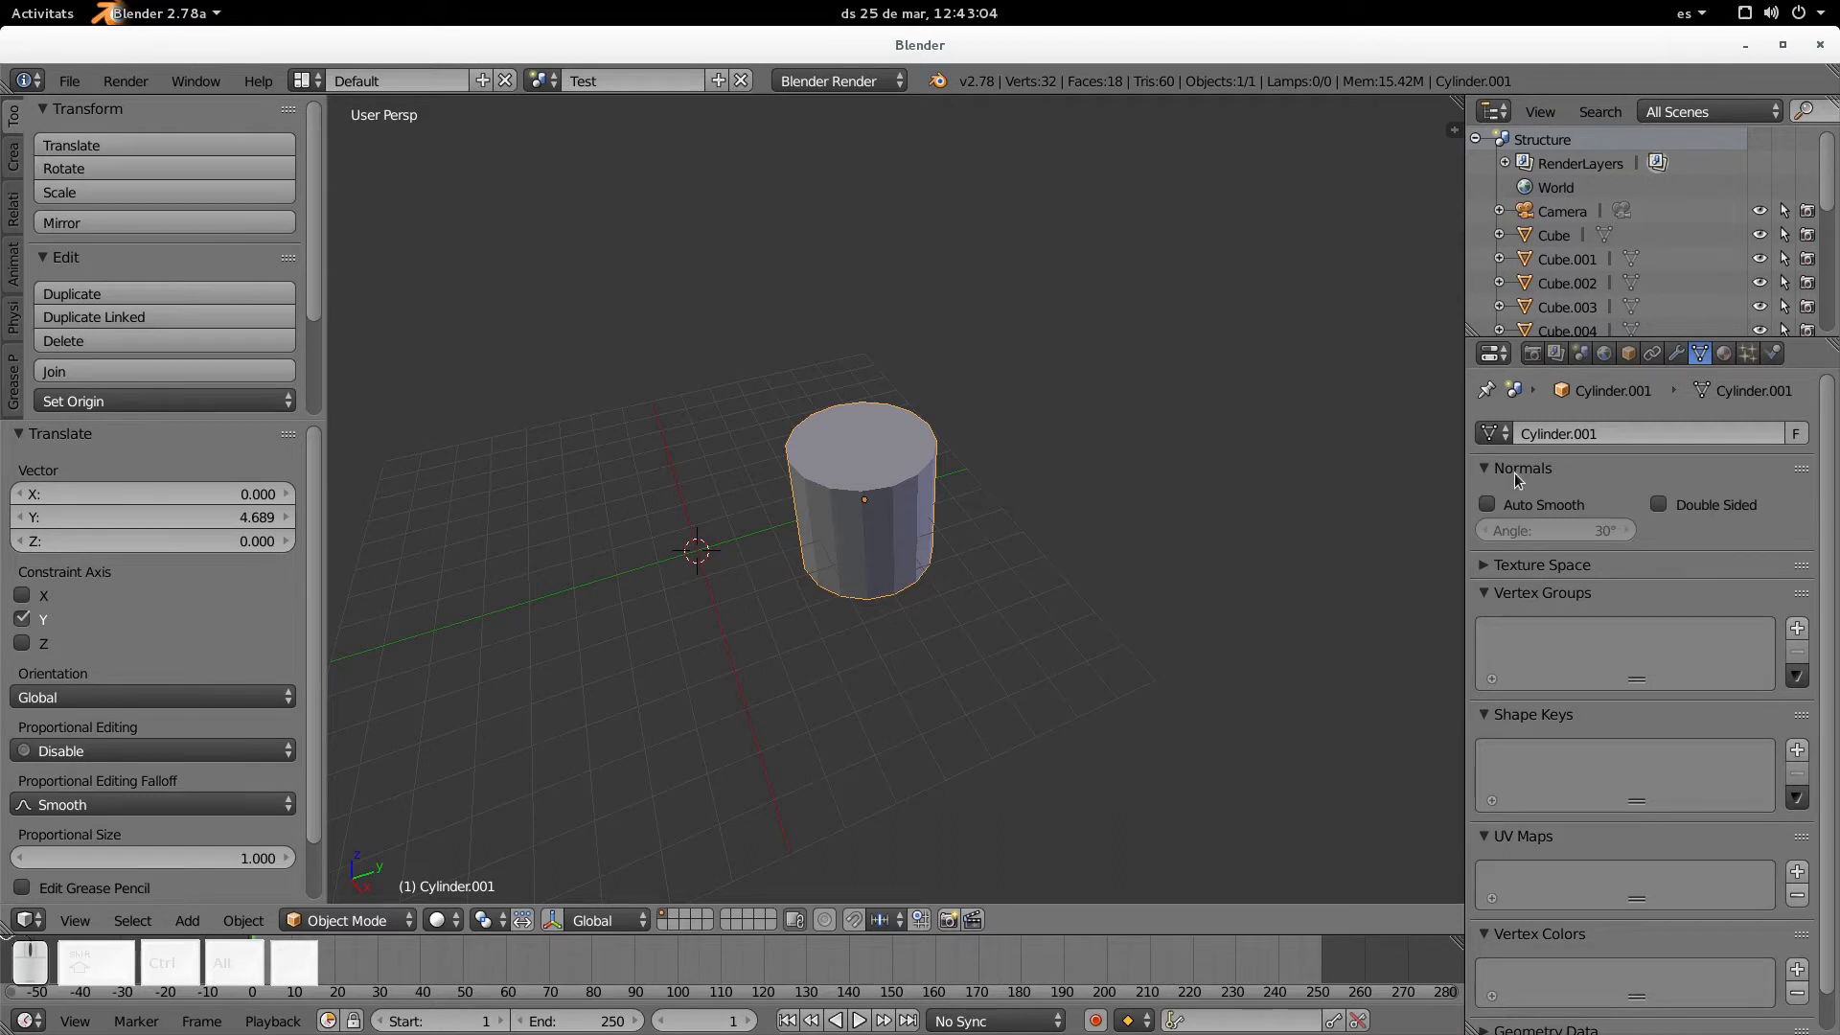
Try an object-level Y rotation of -70.4° and a Y scale of 3.870 on the cylinder
{"action": "left_click", "coordinate": [1627, 354]}
{"action": "left_click_drag", "start_coordinate": [1642, 553], "coordinate": [1774, 536]}
Reset the cylinder's X and Y scale to 1 and its Y rotation to 0°
{"action": "left_click", "coordinate": [1771, 531]}
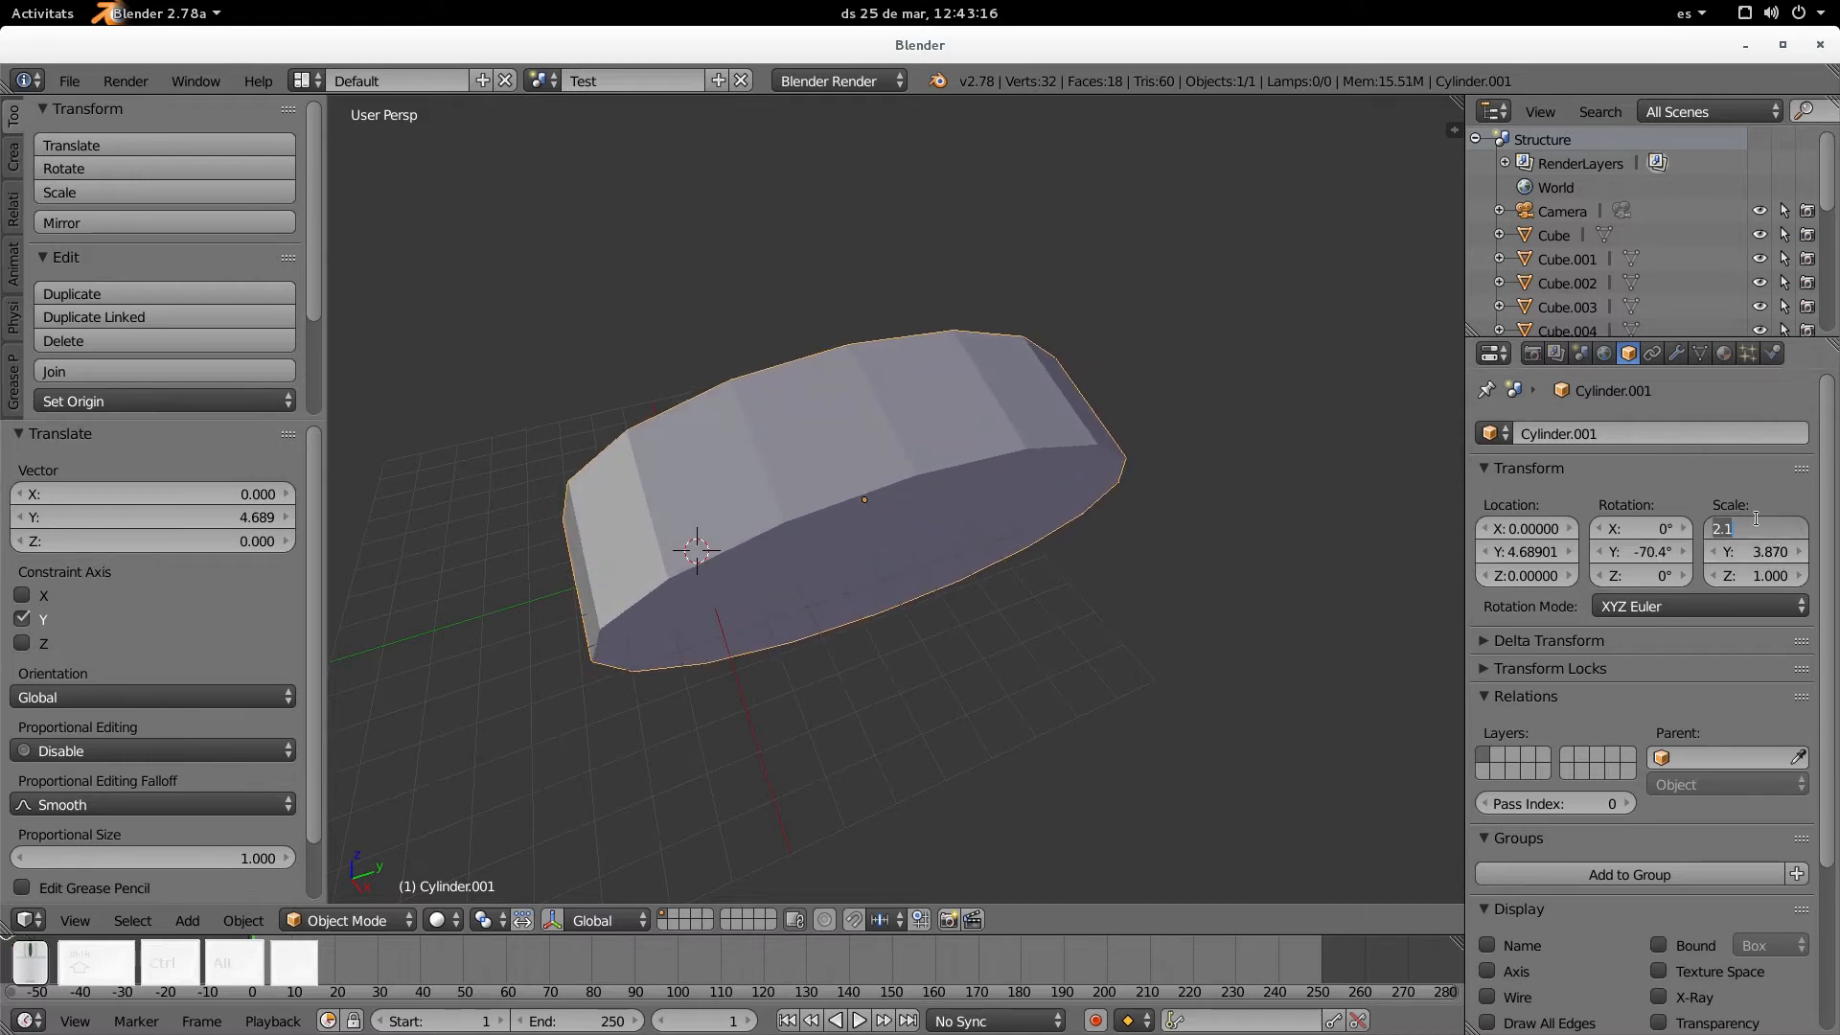
{"action": "type", "text": "1"}
{"action": "key", "text": "Tab"}
{"action": "type", "text": "1"}
{"action": "key", "text": "Return"}
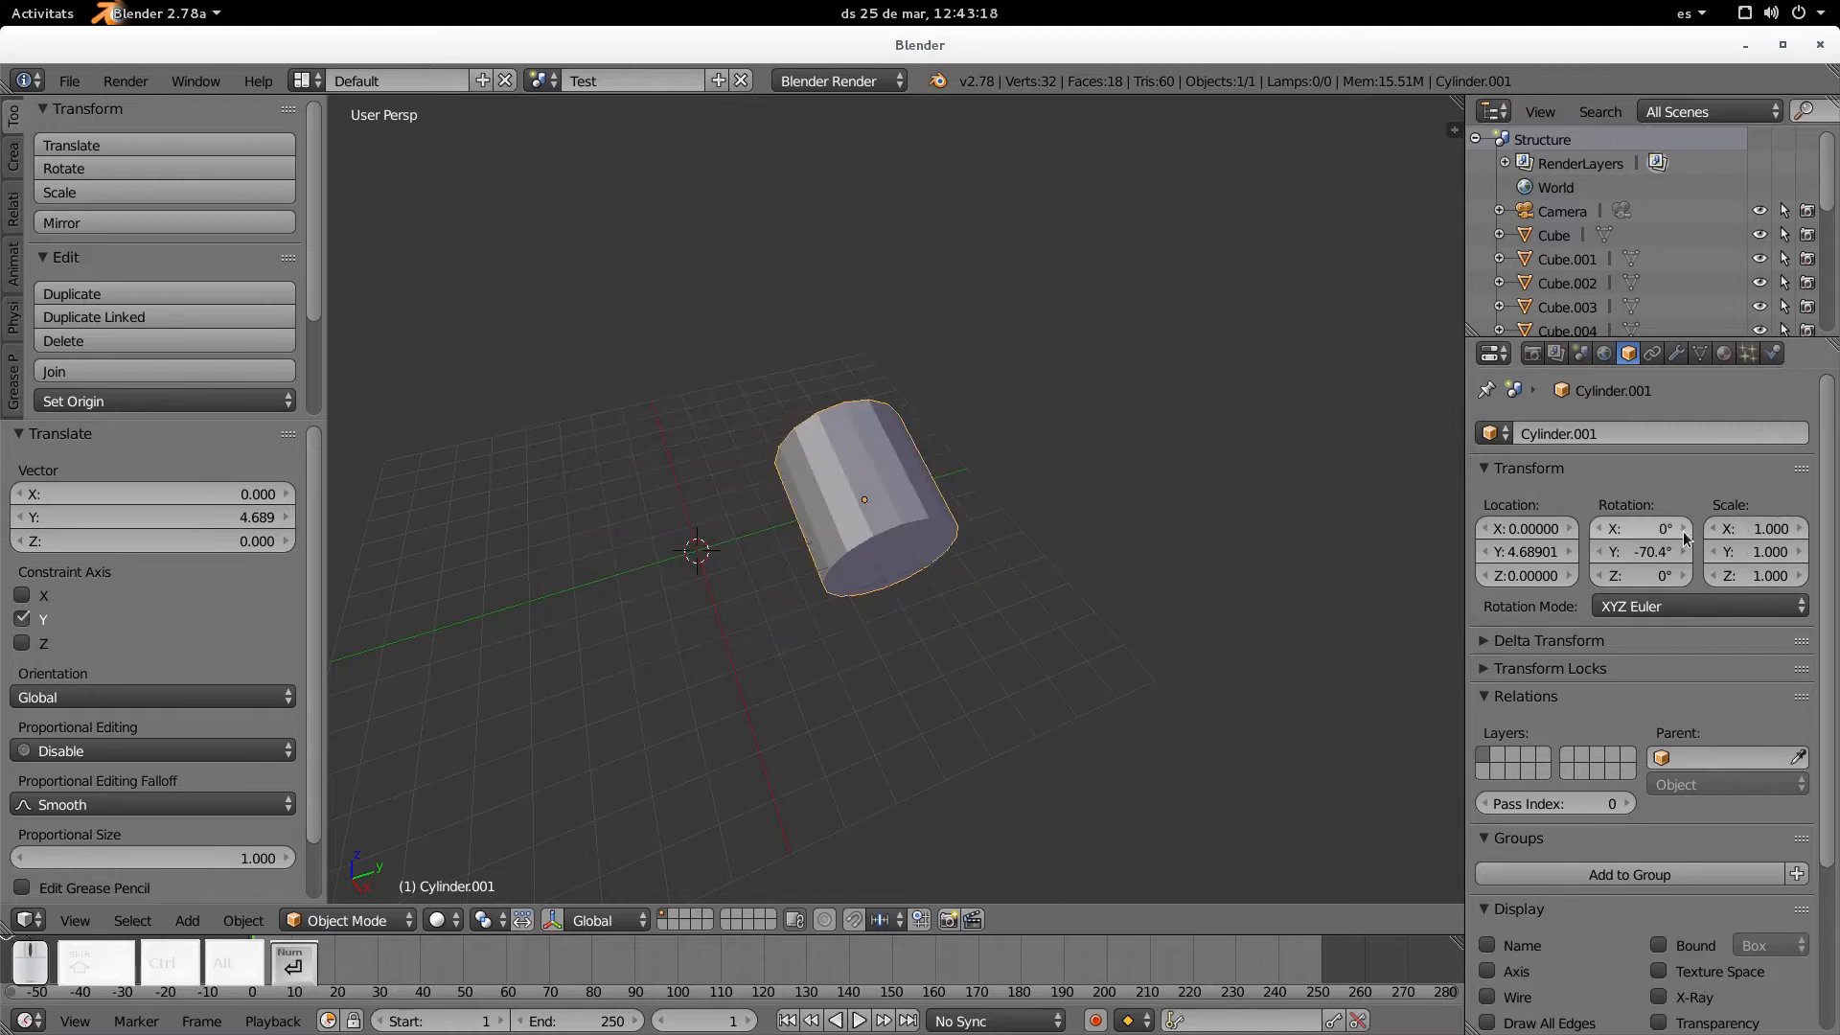
{"action": "left_click", "coordinate": [1644, 544]}
{"action": "type", "text": "0"}
{"action": "key", "text": "Return"}
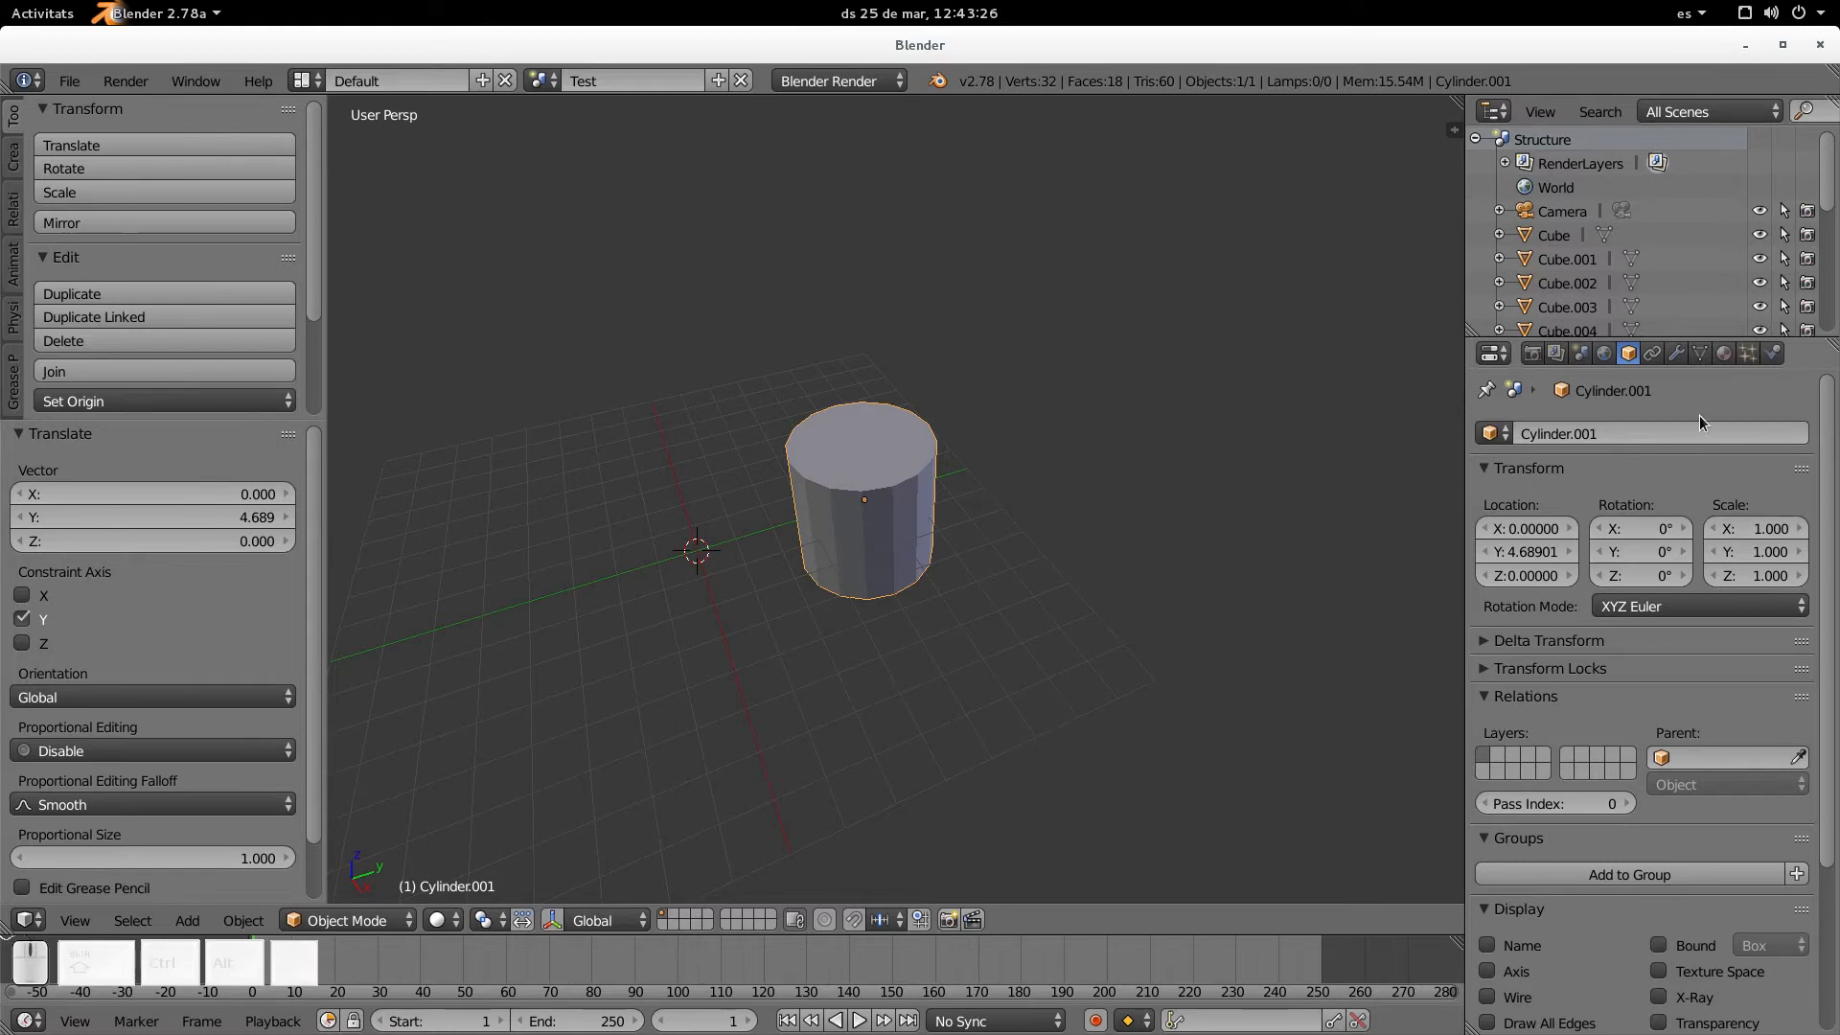
Show the cylinder's mesh data properties and look at its mesh in wireframe shading before returning to solid
{"action": "left_click", "coordinate": [1698, 355]}
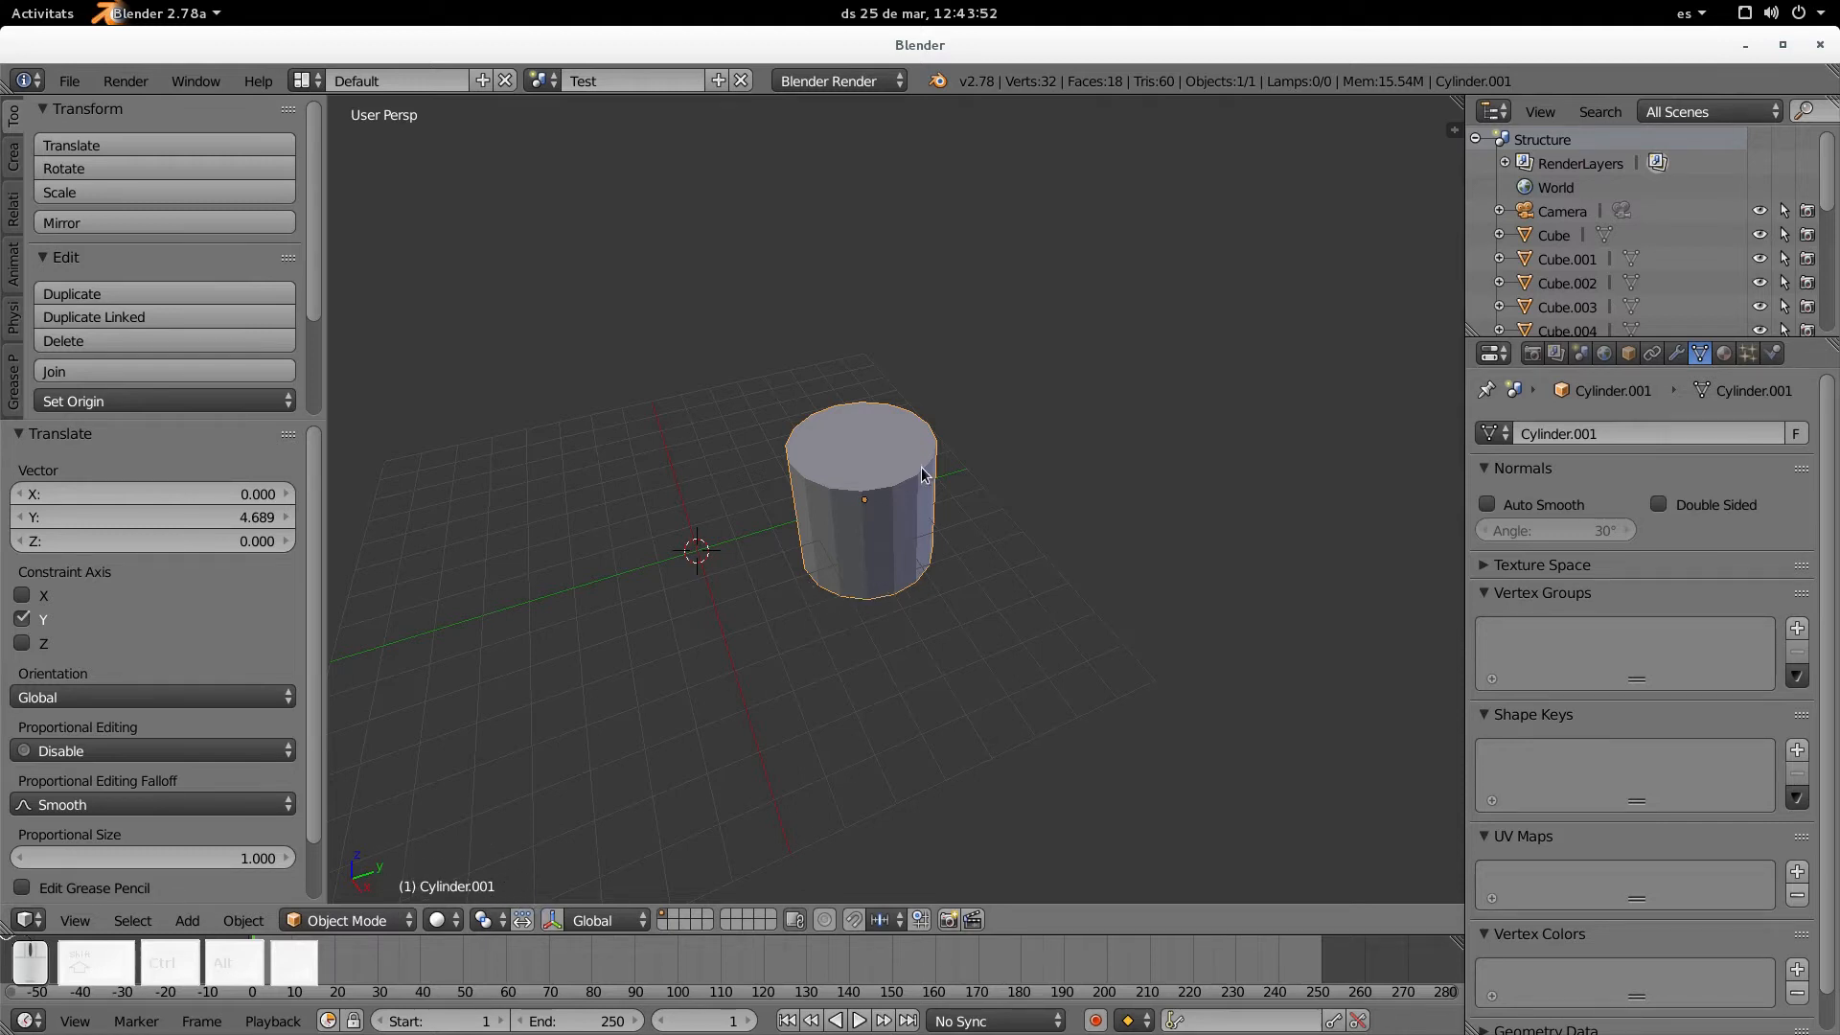
{"action": "key", "text": "z"}
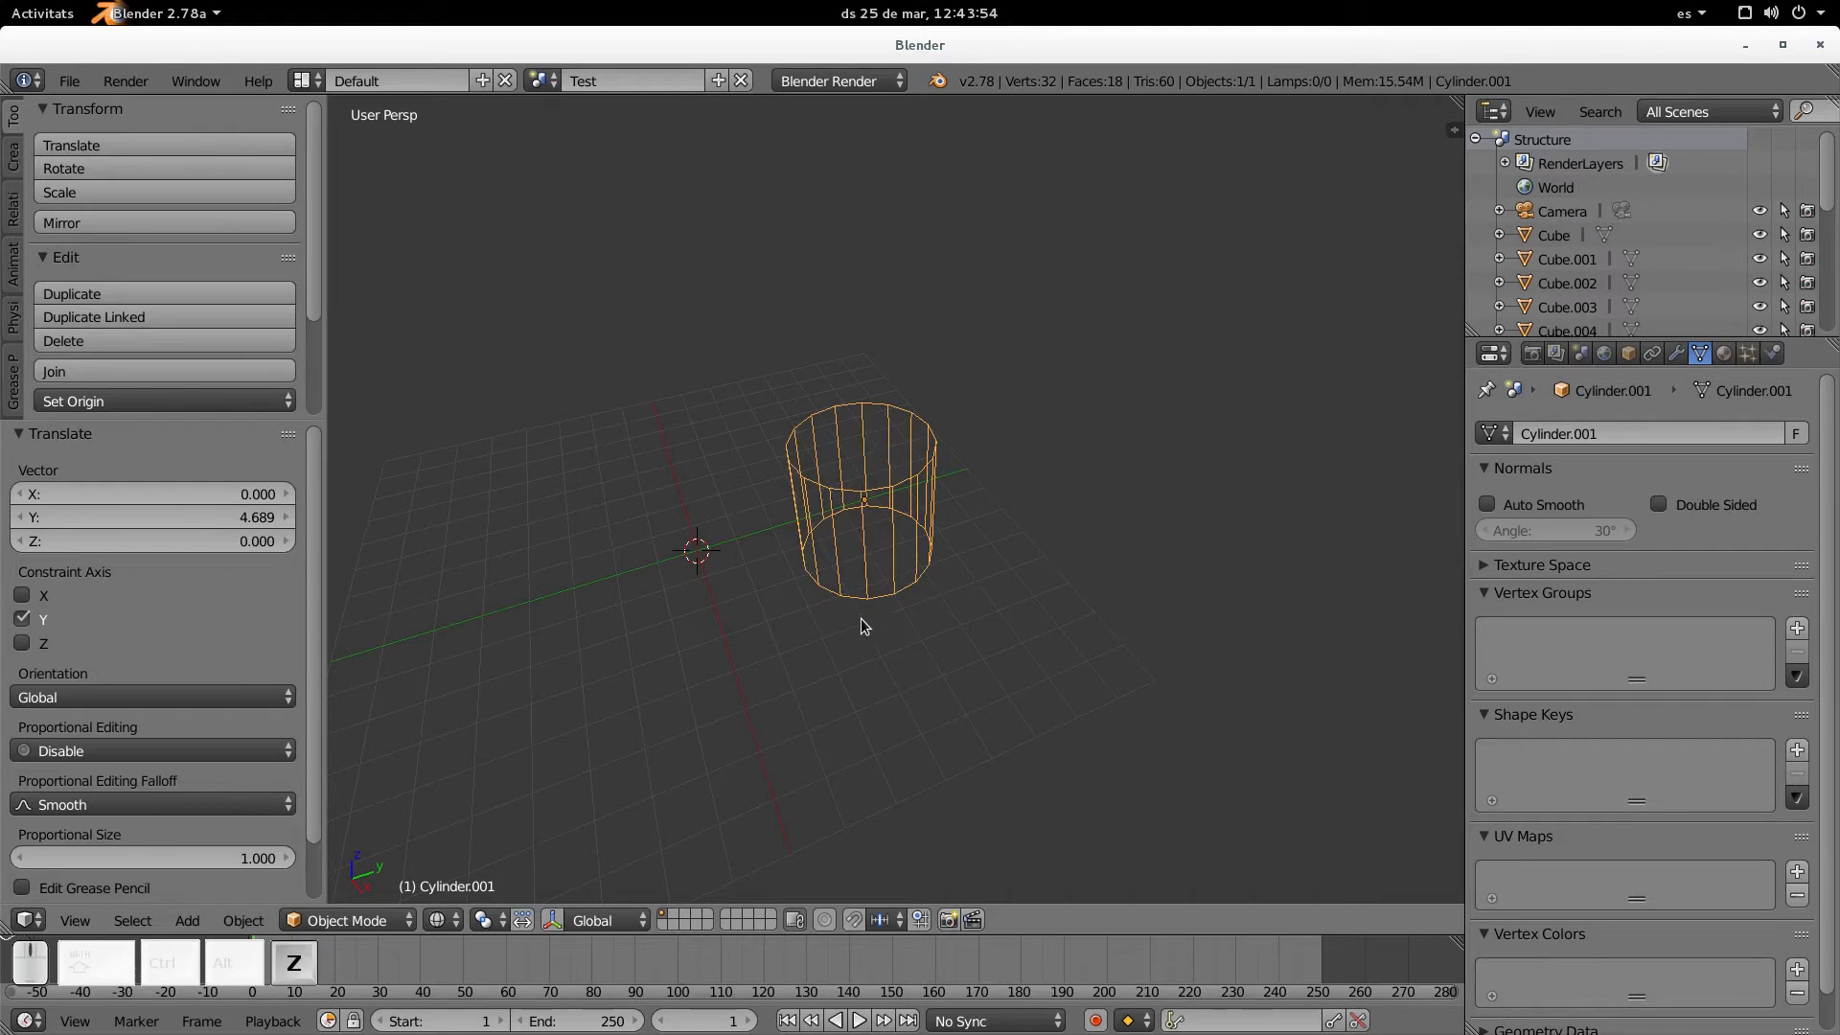
{"action": "key", "text": "z"}
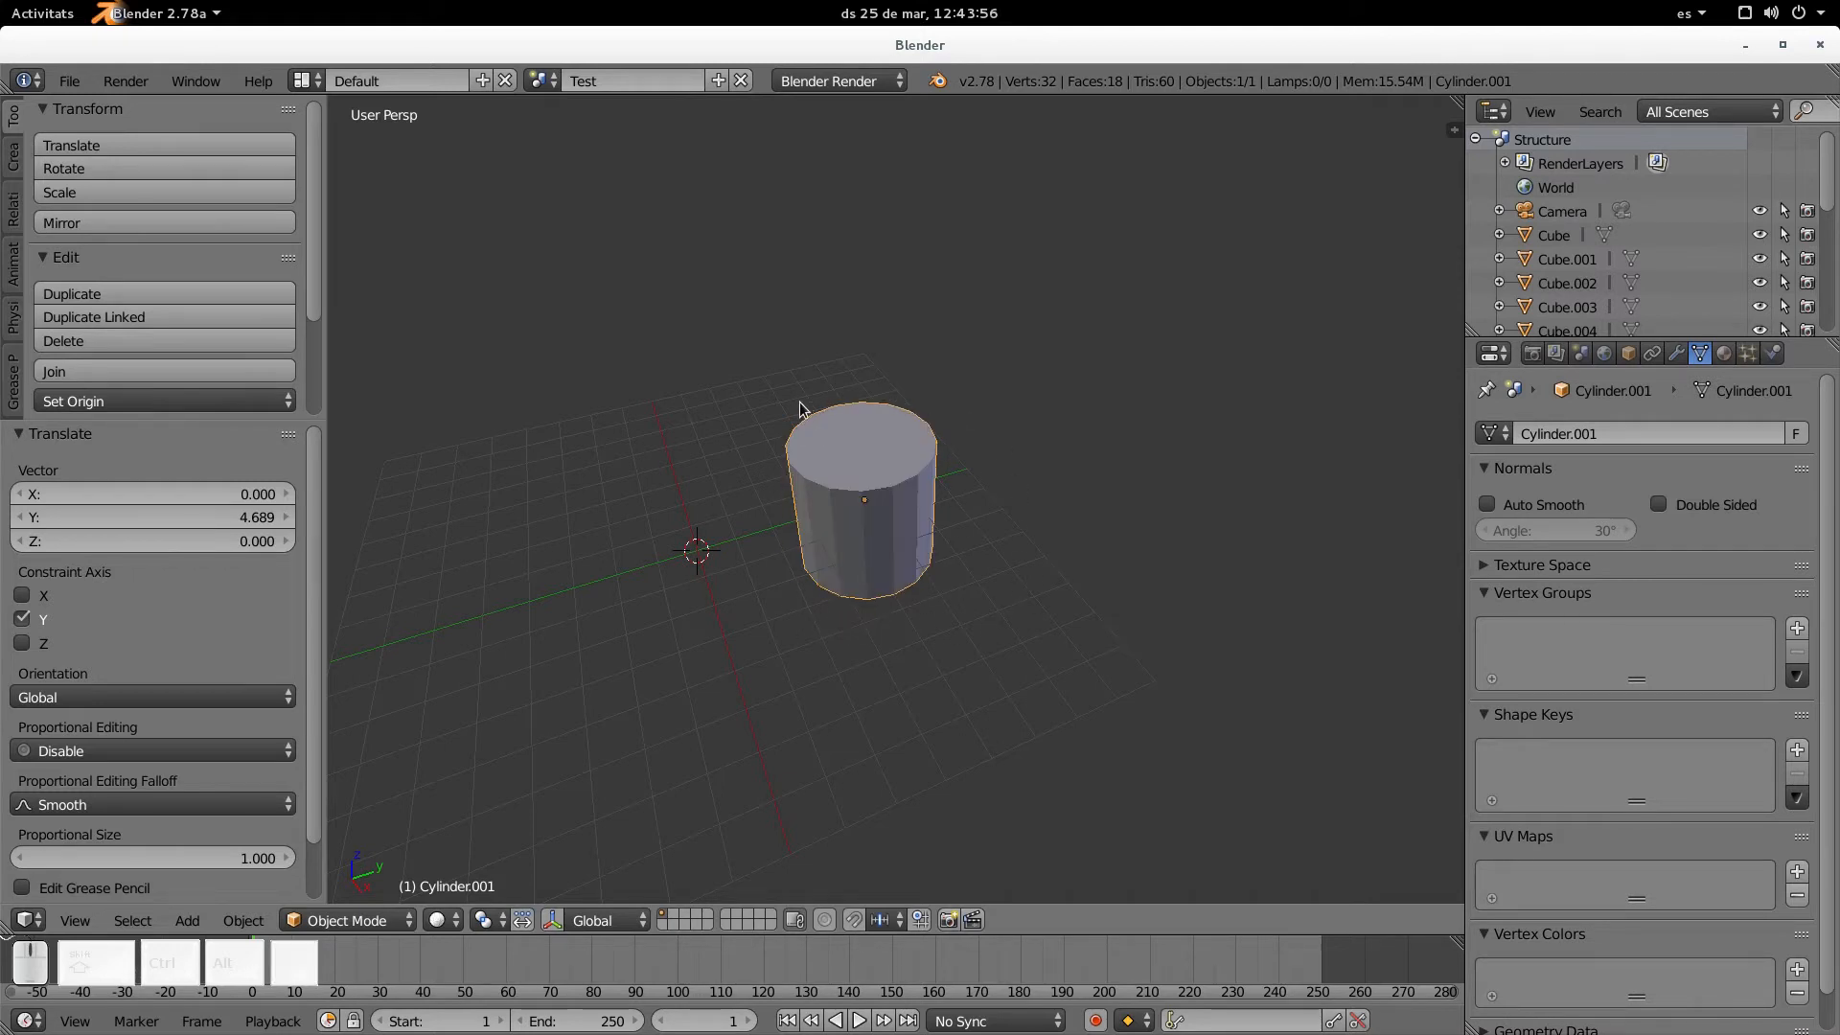
Add a UV sphere at X -3.697, Y -2.373, Z 2.767, then reselect the cylinder
{"action": "key", "text": "shift+a"}
{"action": "mouse_move", "coordinate": [535, 408]}
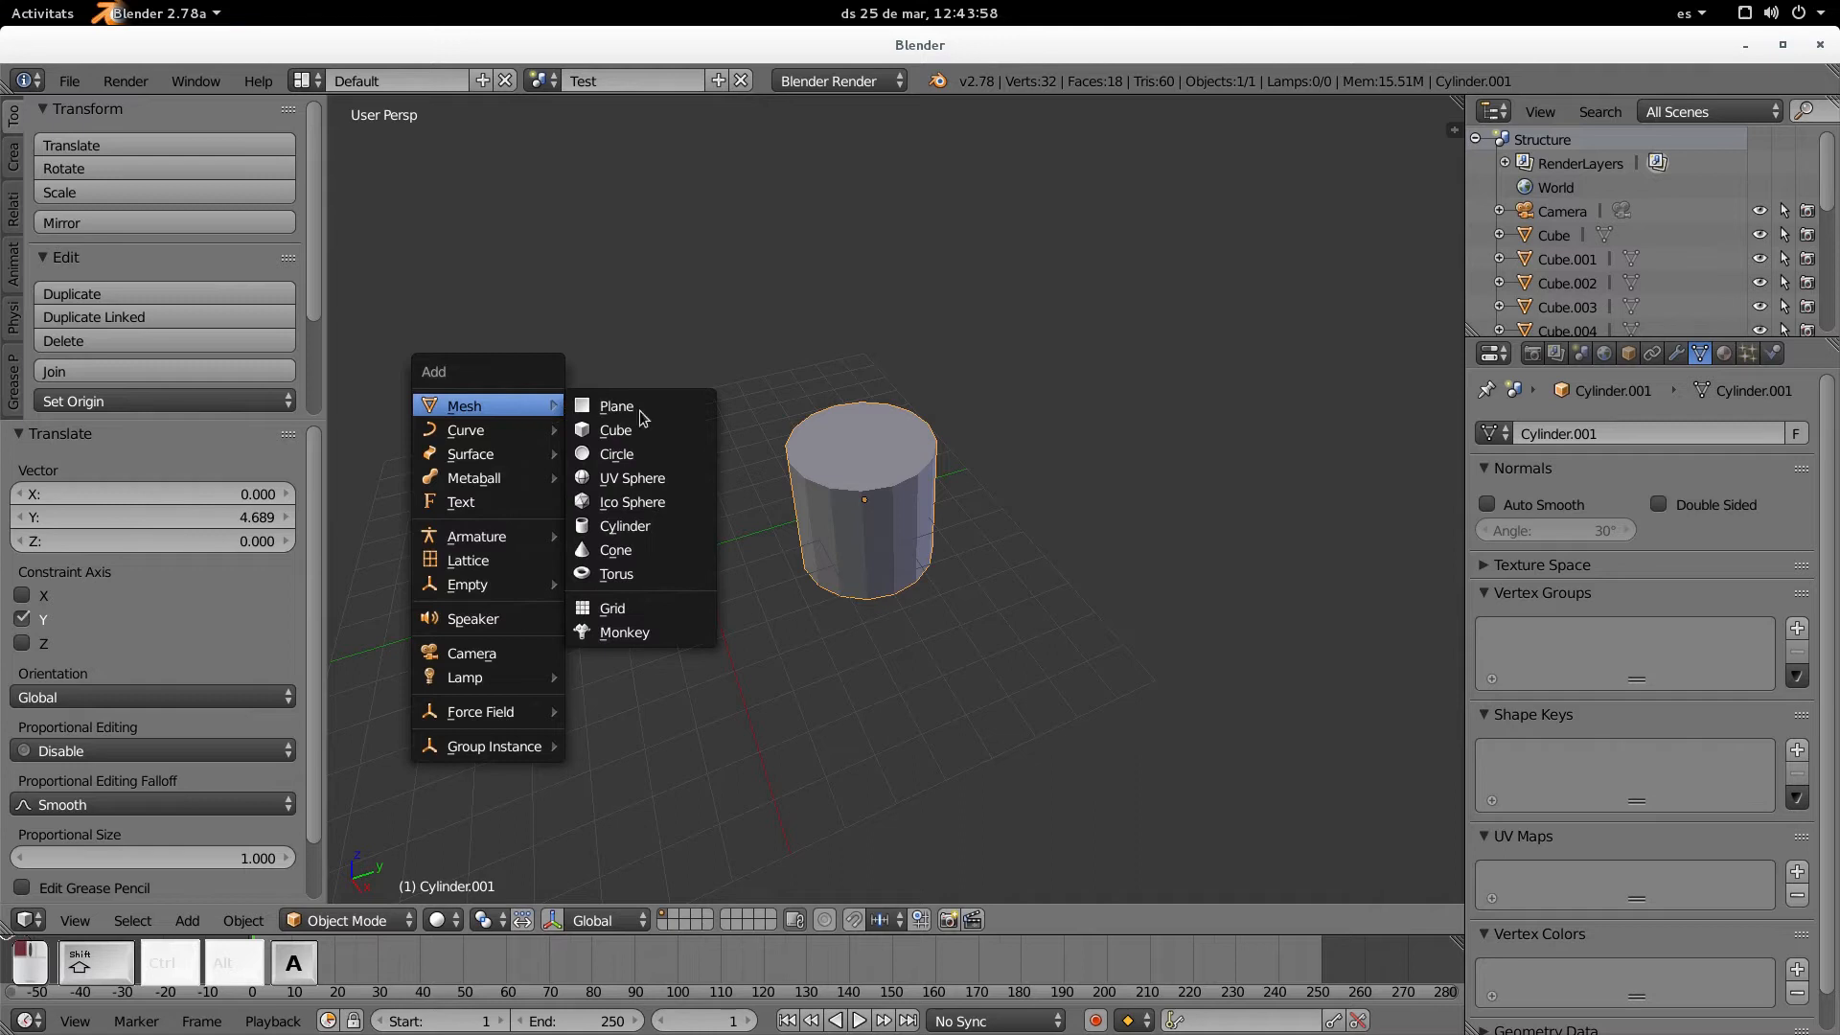
{"action": "left_click", "coordinate": [633, 477]}
{"action": "right_click", "coordinate": [884, 477]}
{"action": "right_click", "coordinate": [543, 413]}
{"action": "right_click", "coordinate": [905, 470]}
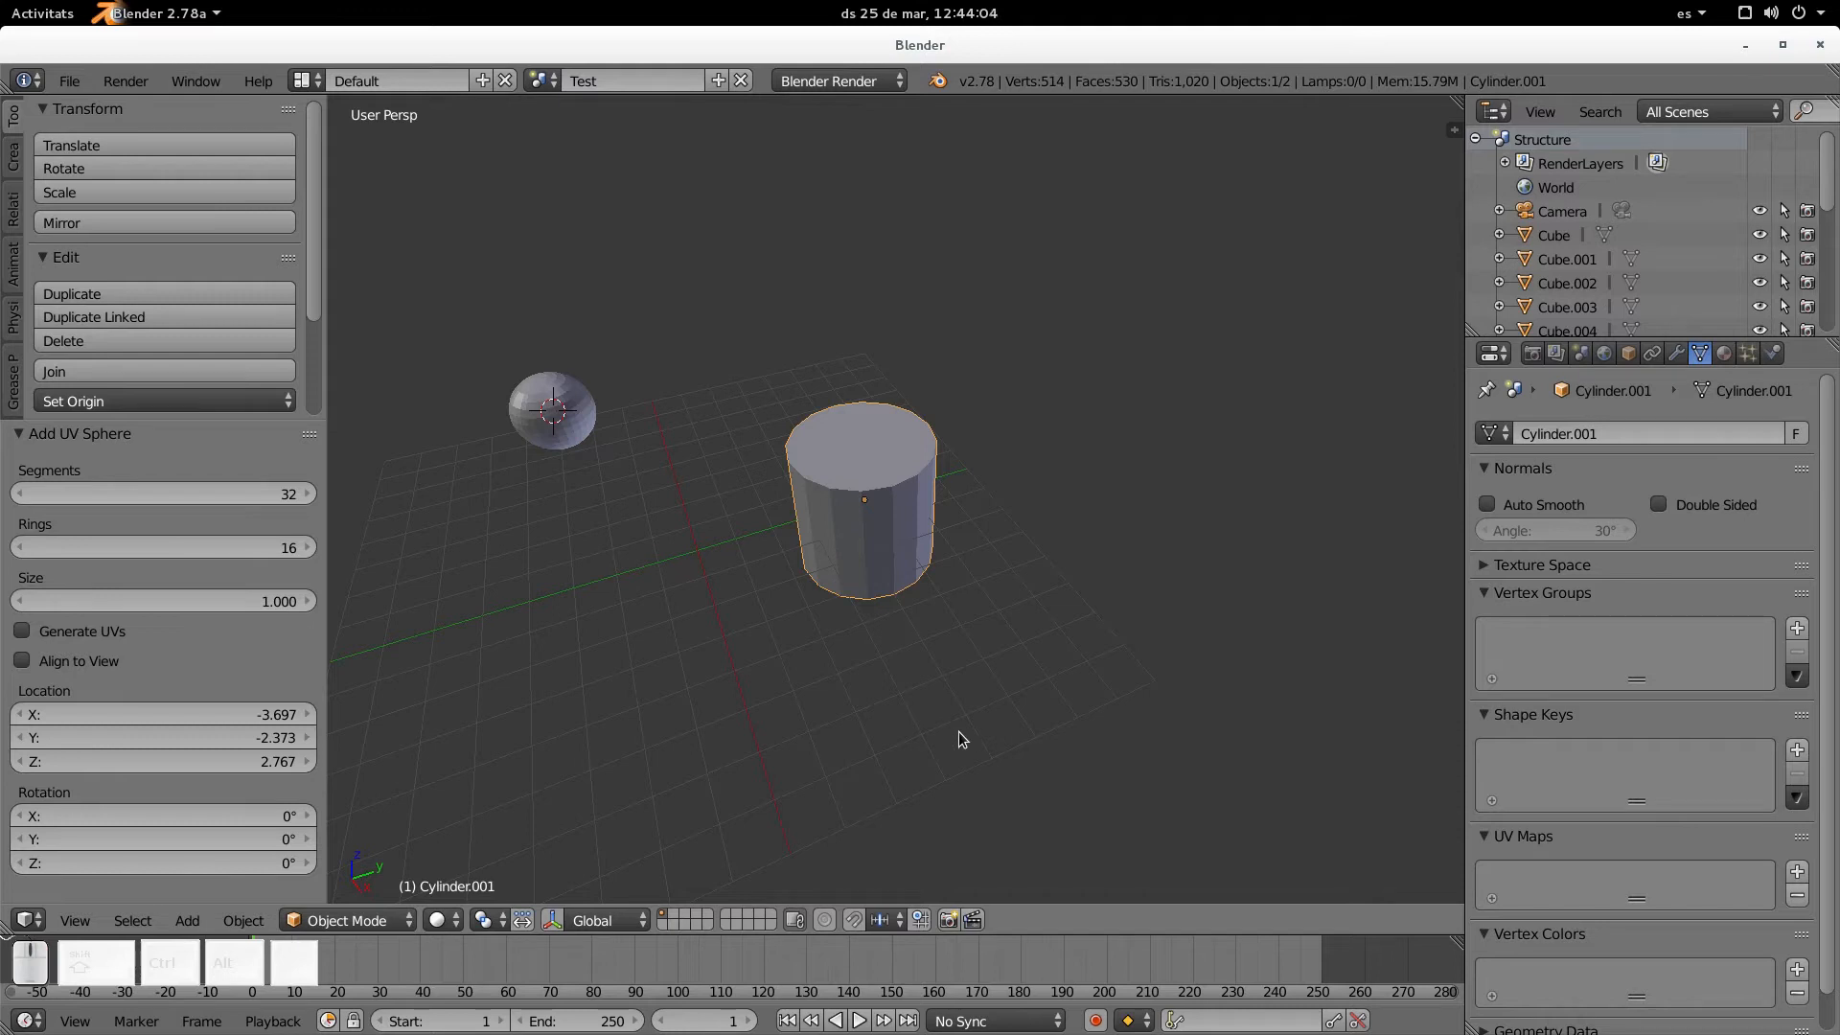
Enter Edit Mode on the cylinder and examine its vertices, edges and faces up close
{"action": "key", "text": "Tab"}
{"action": "mouse_move", "coordinate": [959, 733]}
{"action": "middle_mouse_down", "text": "shift"}
{"action": "mouse_move", "coordinate": [992, 723]}
{"action": "mouse_move", "coordinate": [962, 721]}
{"action": "middle_mouse_up", "text": "shift"}
{"action": "scroll", "coordinate": [961, 682], "scroll_direction": "up", "scroll_amount": 2}
{"action": "middle_click_drag", "start_coordinate": [907, 638], "coordinate": [830, 568], "text": "shift"}
{"action": "scroll", "coordinate": [843, 527], "scroll_direction": "up", "scroll_amount": 4}
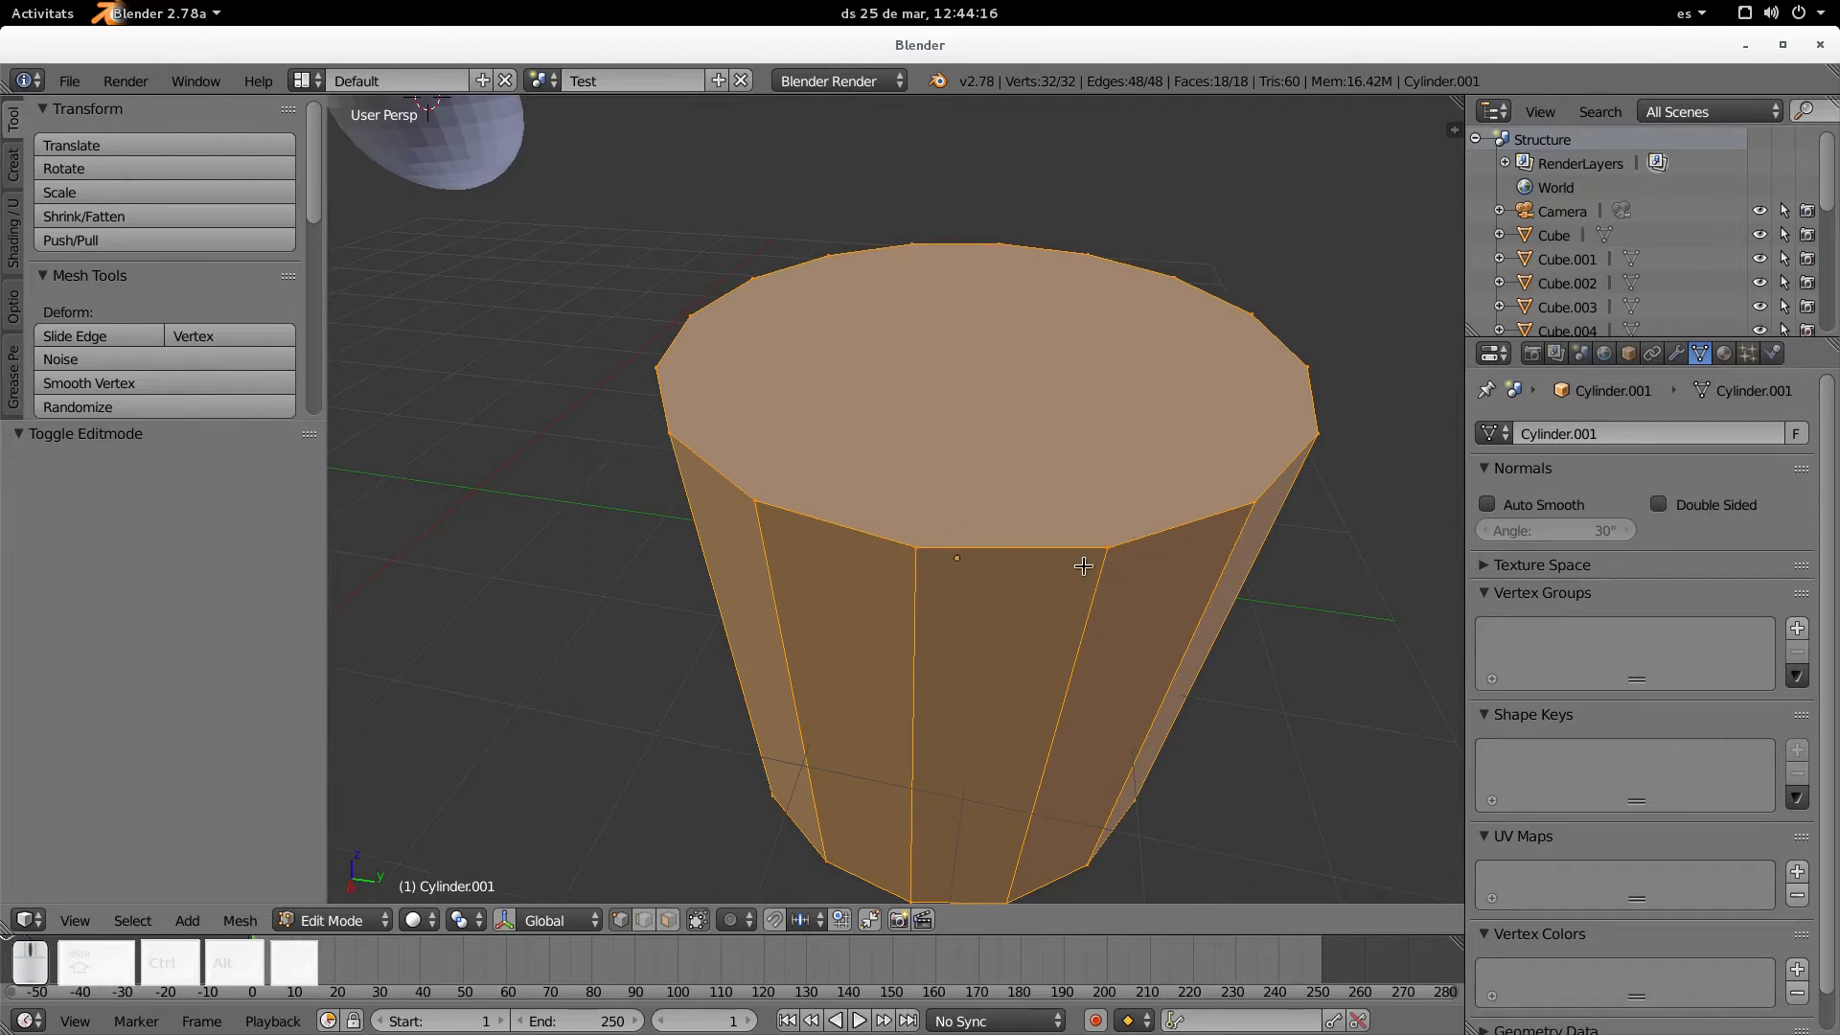
{"action": "scroll", "coordinate": [1048, 619], "scroll_direction": "up", "scroll_amount": 1}
{"action": "scroll", "coordinate": [1048, 620], "scroll_direction": "down", "scroll_amount": 3}
{"action": "middle_click_drag", "start_coordinate": [1048, 621], "coordinate": [1009, 605]}
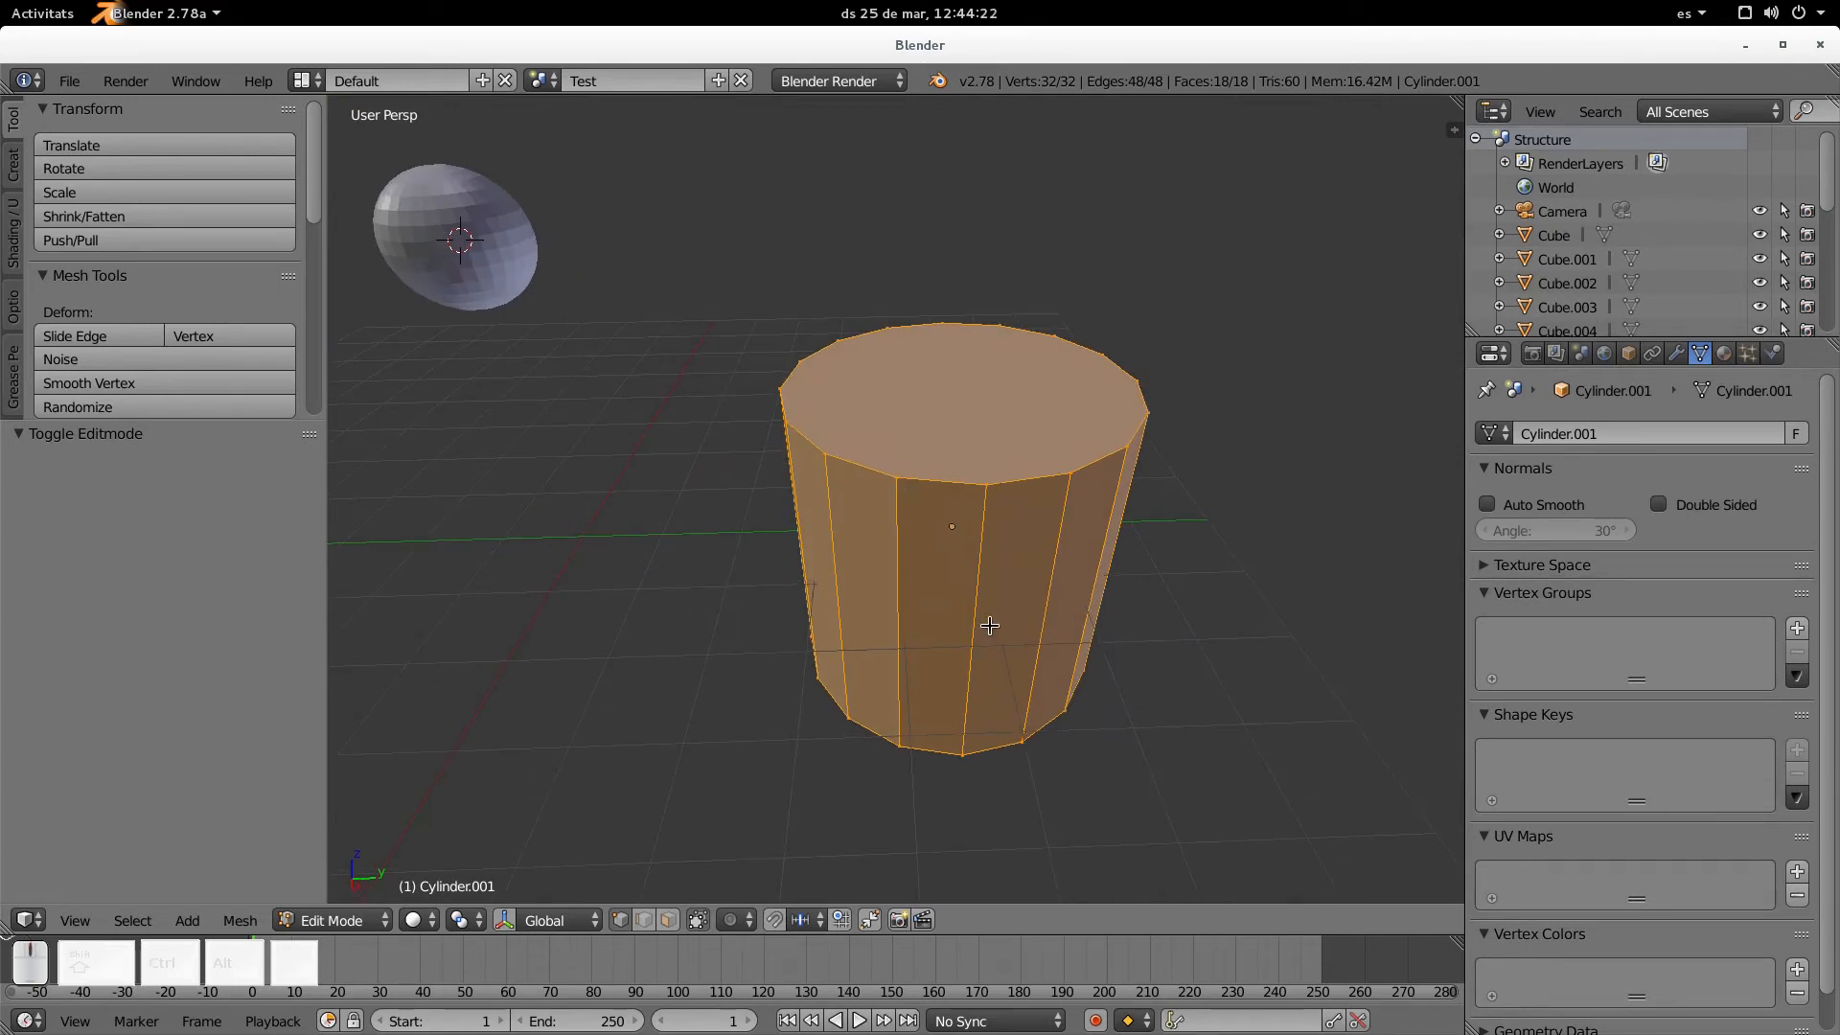
{"action": "mouse_move", "coordinate": [936, 549]}
{"action": "middle_mouse_down"}
{"action": "mouse_move", "coordinate": [939, 566]}
{"action": "mouse_move", "coordinate": [930, 542]}
{"action": "middle_mouse_up"}
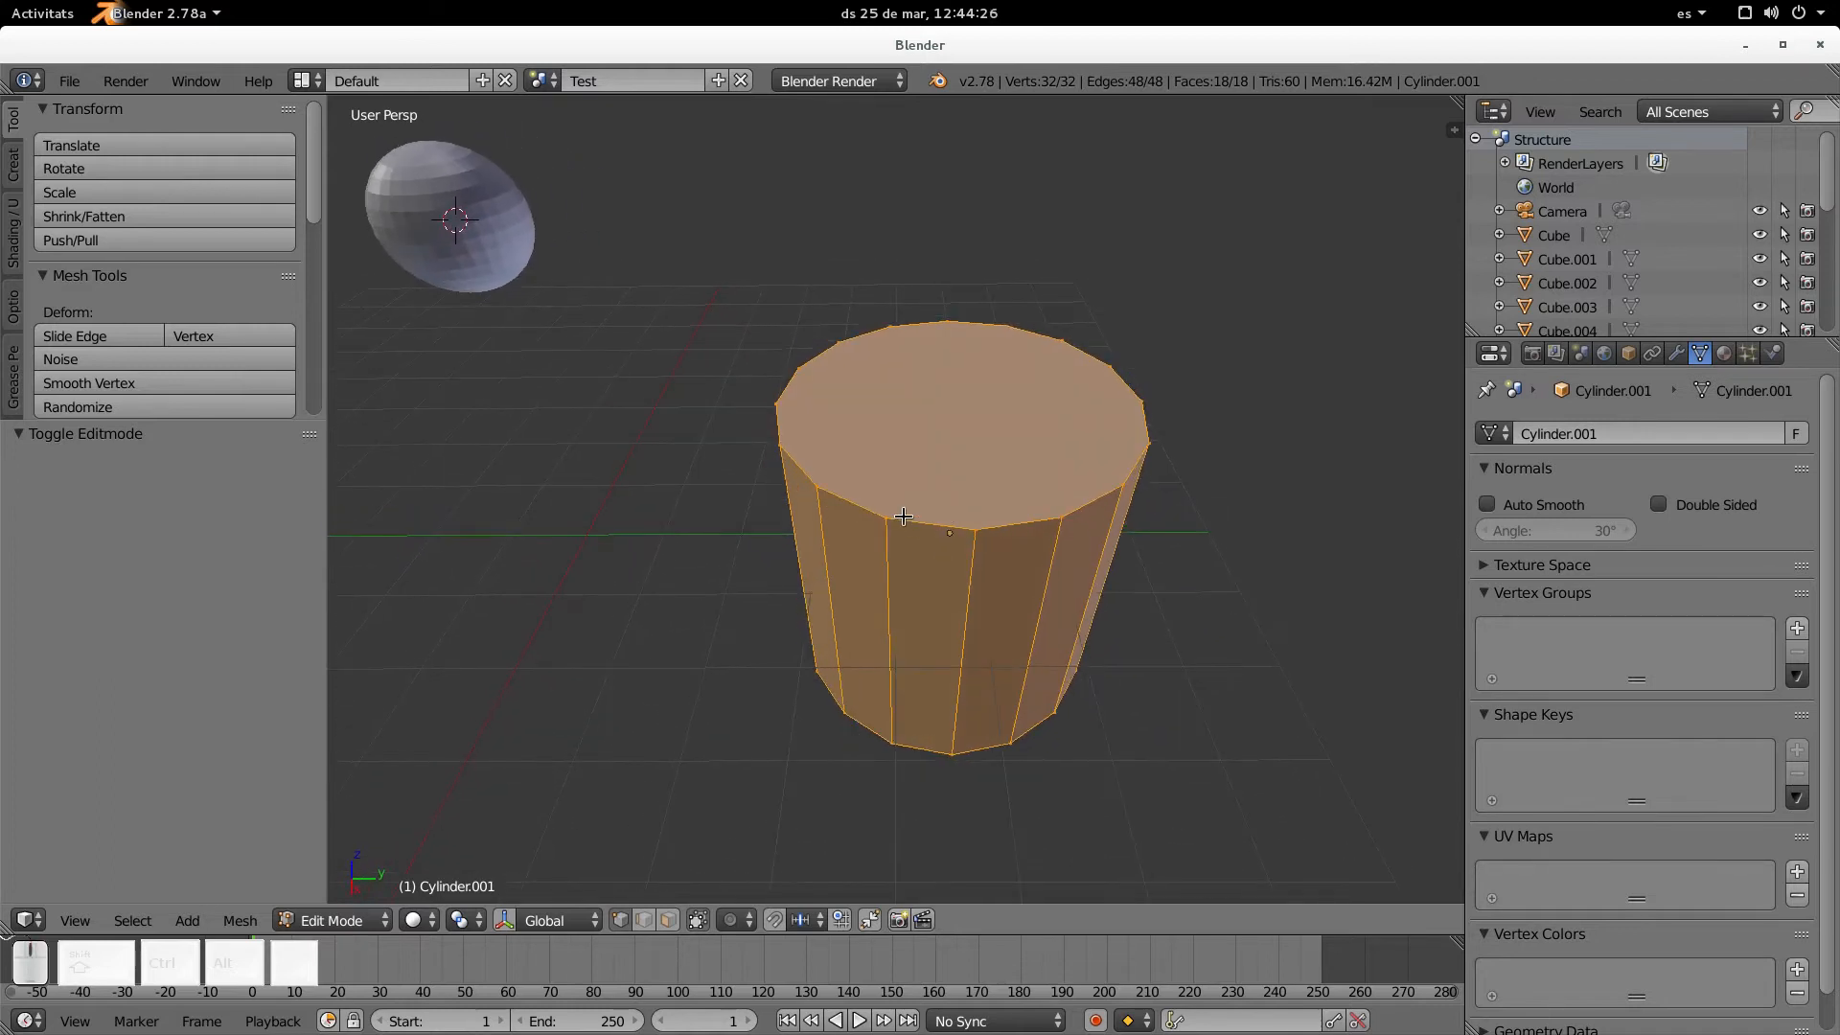
Select two adjacent vertices on the cylinder's top rim and move them freely away from the body
{"action": "right_click", "coordinate": [885, 516]}
{"action": "scroll", "coordinate": [894, 610], "scroll_direction": "up", "scroll_amount": 1}
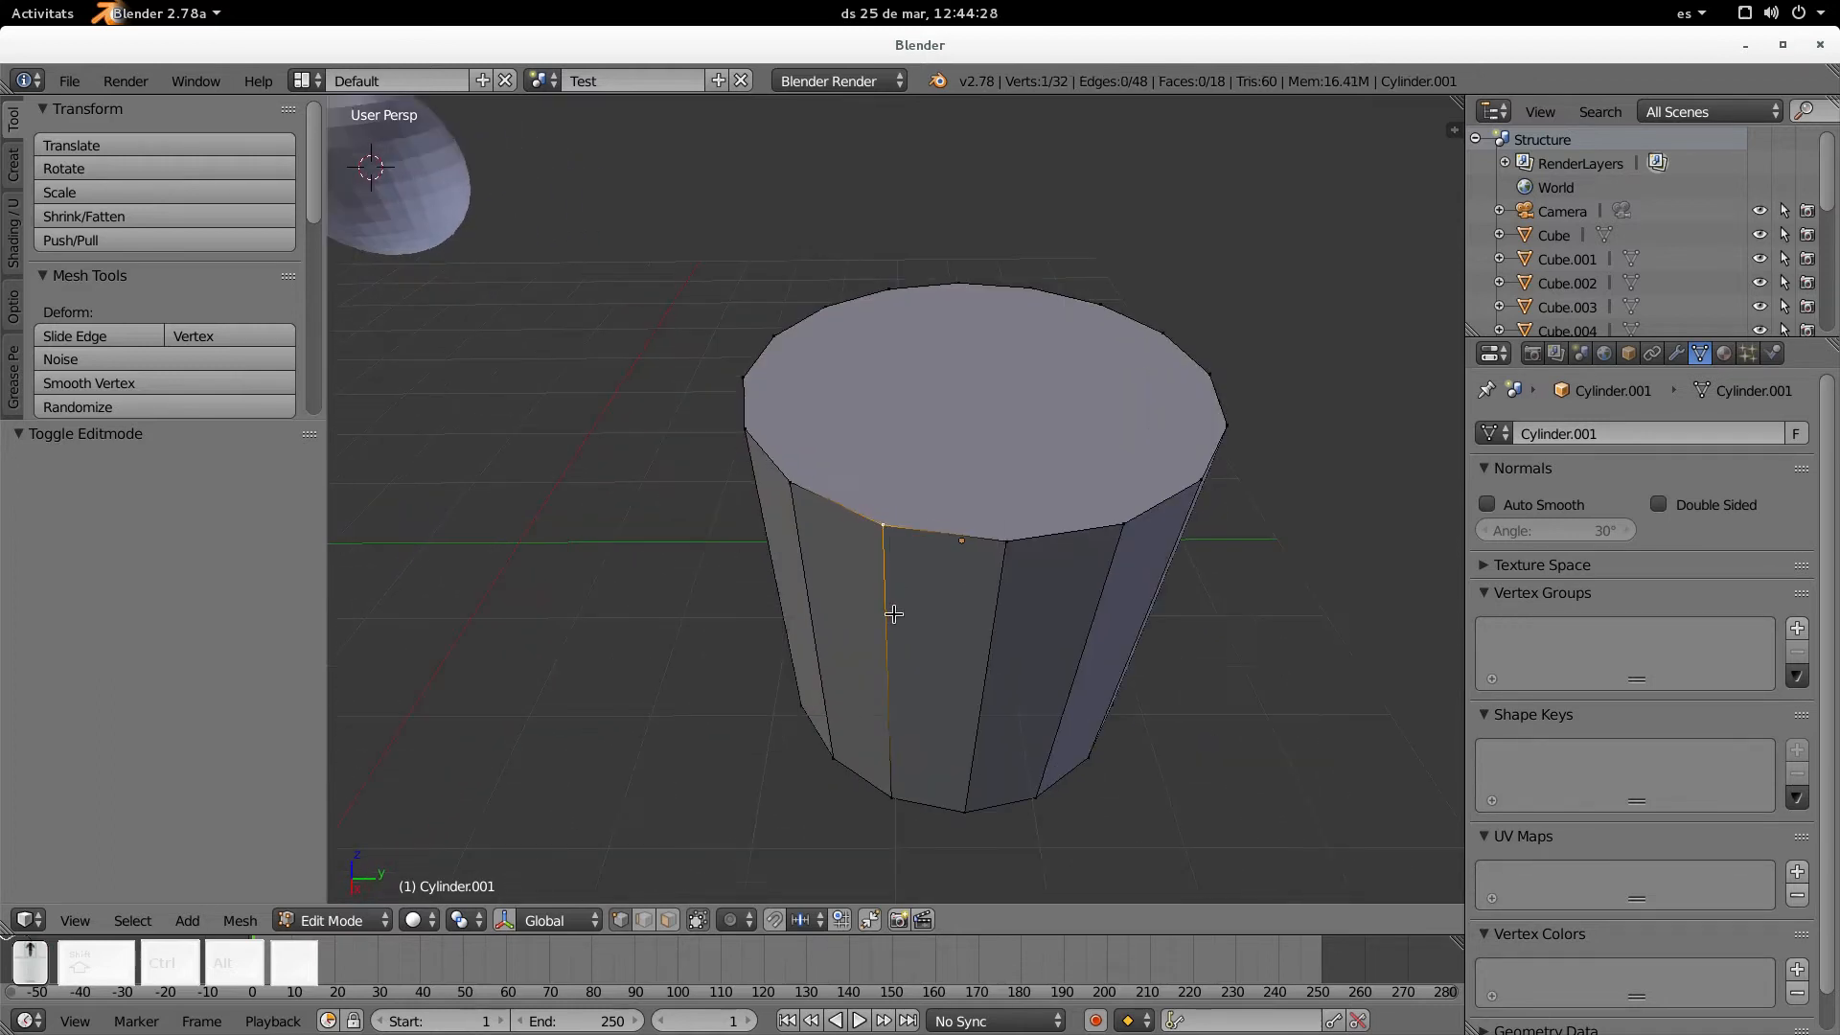
{"action": "right_click", "coordinate": [792, 477], "text": "shift"}
{"action": "middle_click_drag", "start_coordinate": [793, 474], "coordinate": [863, 522]}
{"action": "key", "text": "g"}
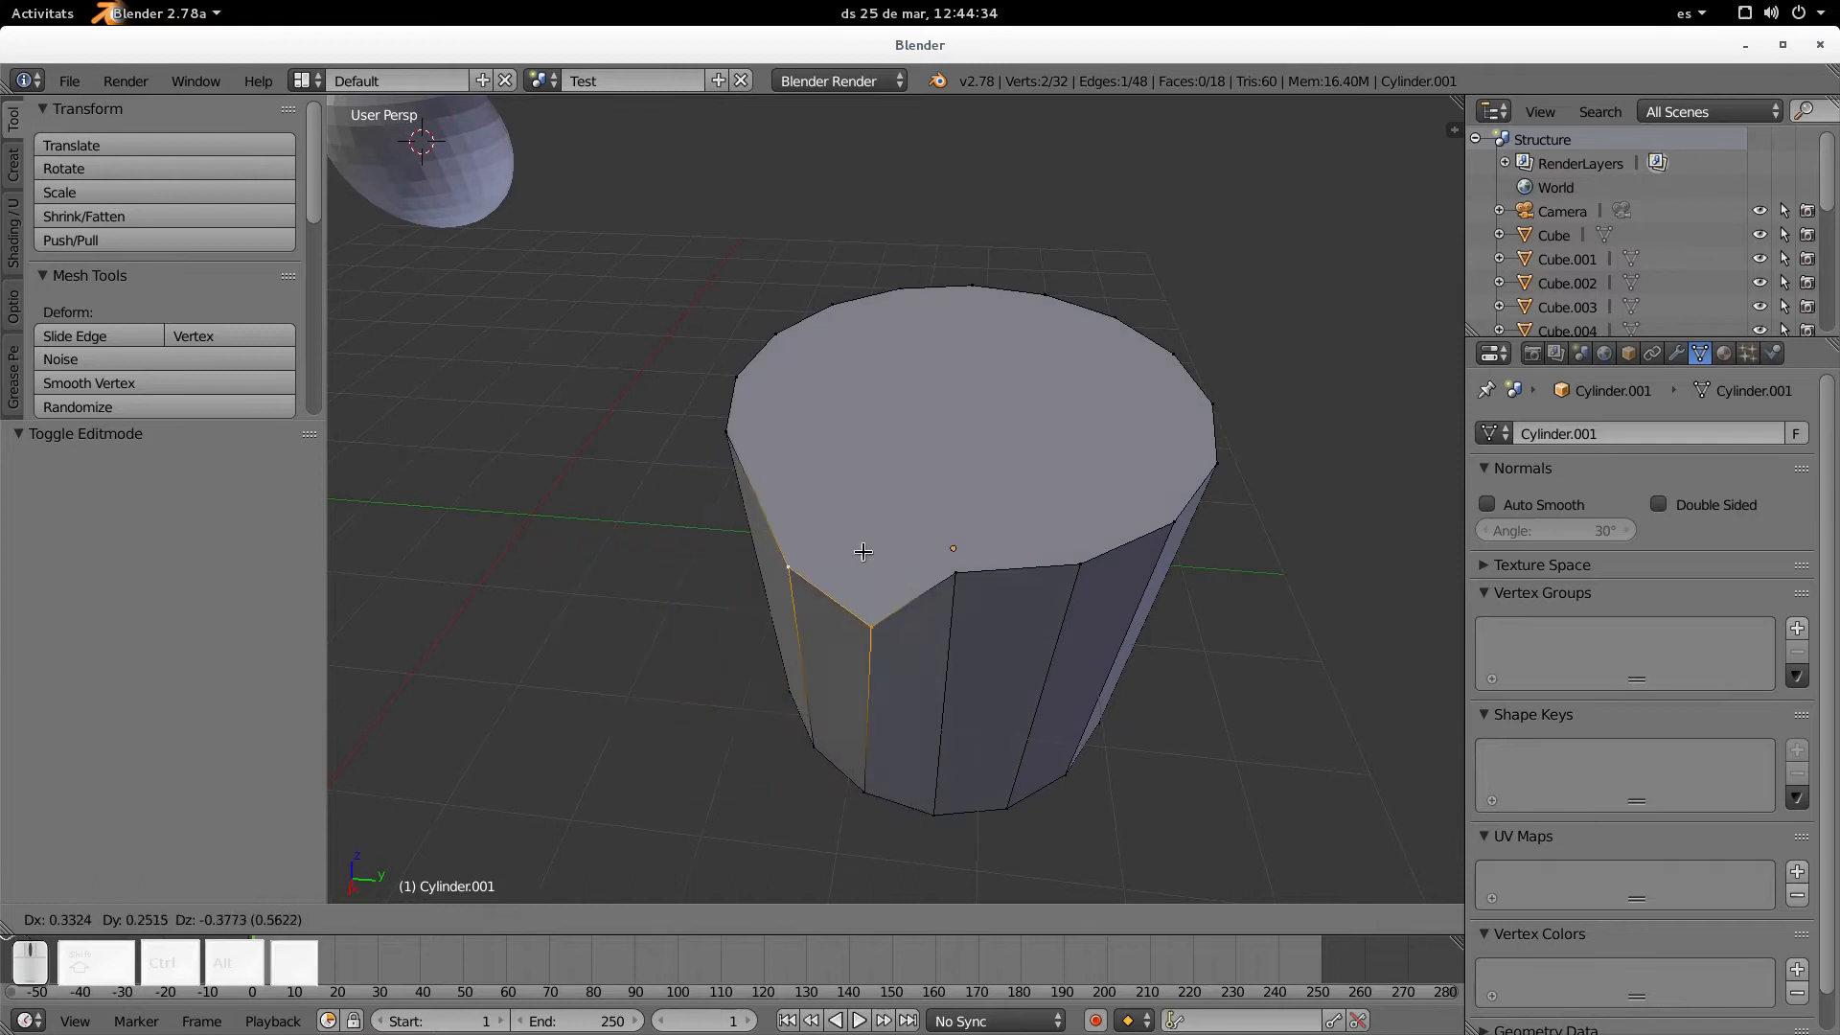
{"action": "left_click", "coordinate": [636, 614]}
Rotate the two selected rim vertices freely and change the distance between them by scaling
{"action": "middle_click_drag", "start_coordinate": [635, 614], "coordinate": [1244, 595]}
{"action": "key", "text": "r"}
{"action": "left_click", "coordinate": [1073, 608]}
{"action": "middle_click_drag", "start_coordinate": [1073, 608], "coordinate": [1241, 635]}
{"action": "key", "text": "s"}
{"action": "left_click", "coordinate": [382, 140]}
Rotate the two selected vertices about the global Z axis by 47.48° and again by -81.237°
{"action": "middle_click_drag", "start_coordinate": [1136, 330], "coordinate": [1055, 441]}
{"action": "key", "text": "r"}
{"action": "key", "text": "z"}
{"action": "left_click", "coordinate": [1102, 460]}
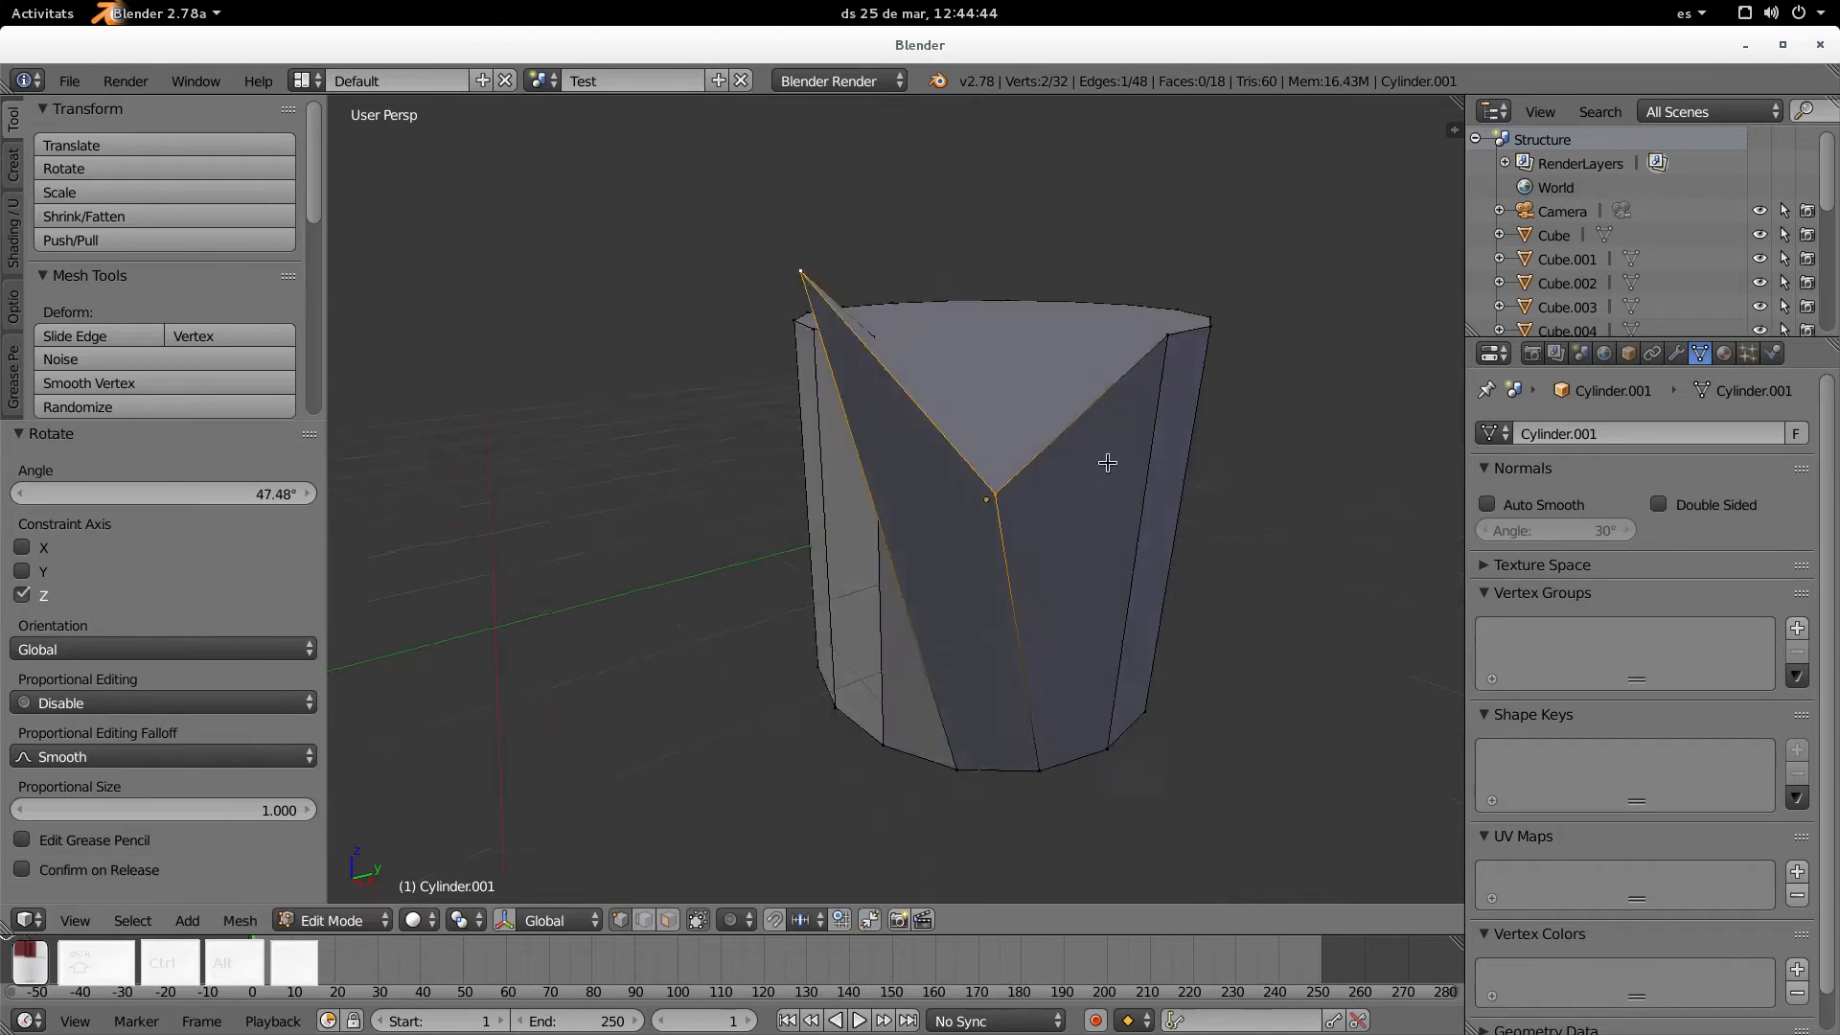
{"action": "middle_click_drag", "start_coordinate": [1102, 460], "coordinate": [1031, 538]}
{"action": "key", "text": "r"}
{"action": "key", "text": "z"}
{"action": "left_click", "coordinate": [638, 780]}
Move the two selected vertices within the horizontal plane, keeping their Z position locked
{"action": "key", "text": "g"}
{"action": "key", "text": "shift+z"}
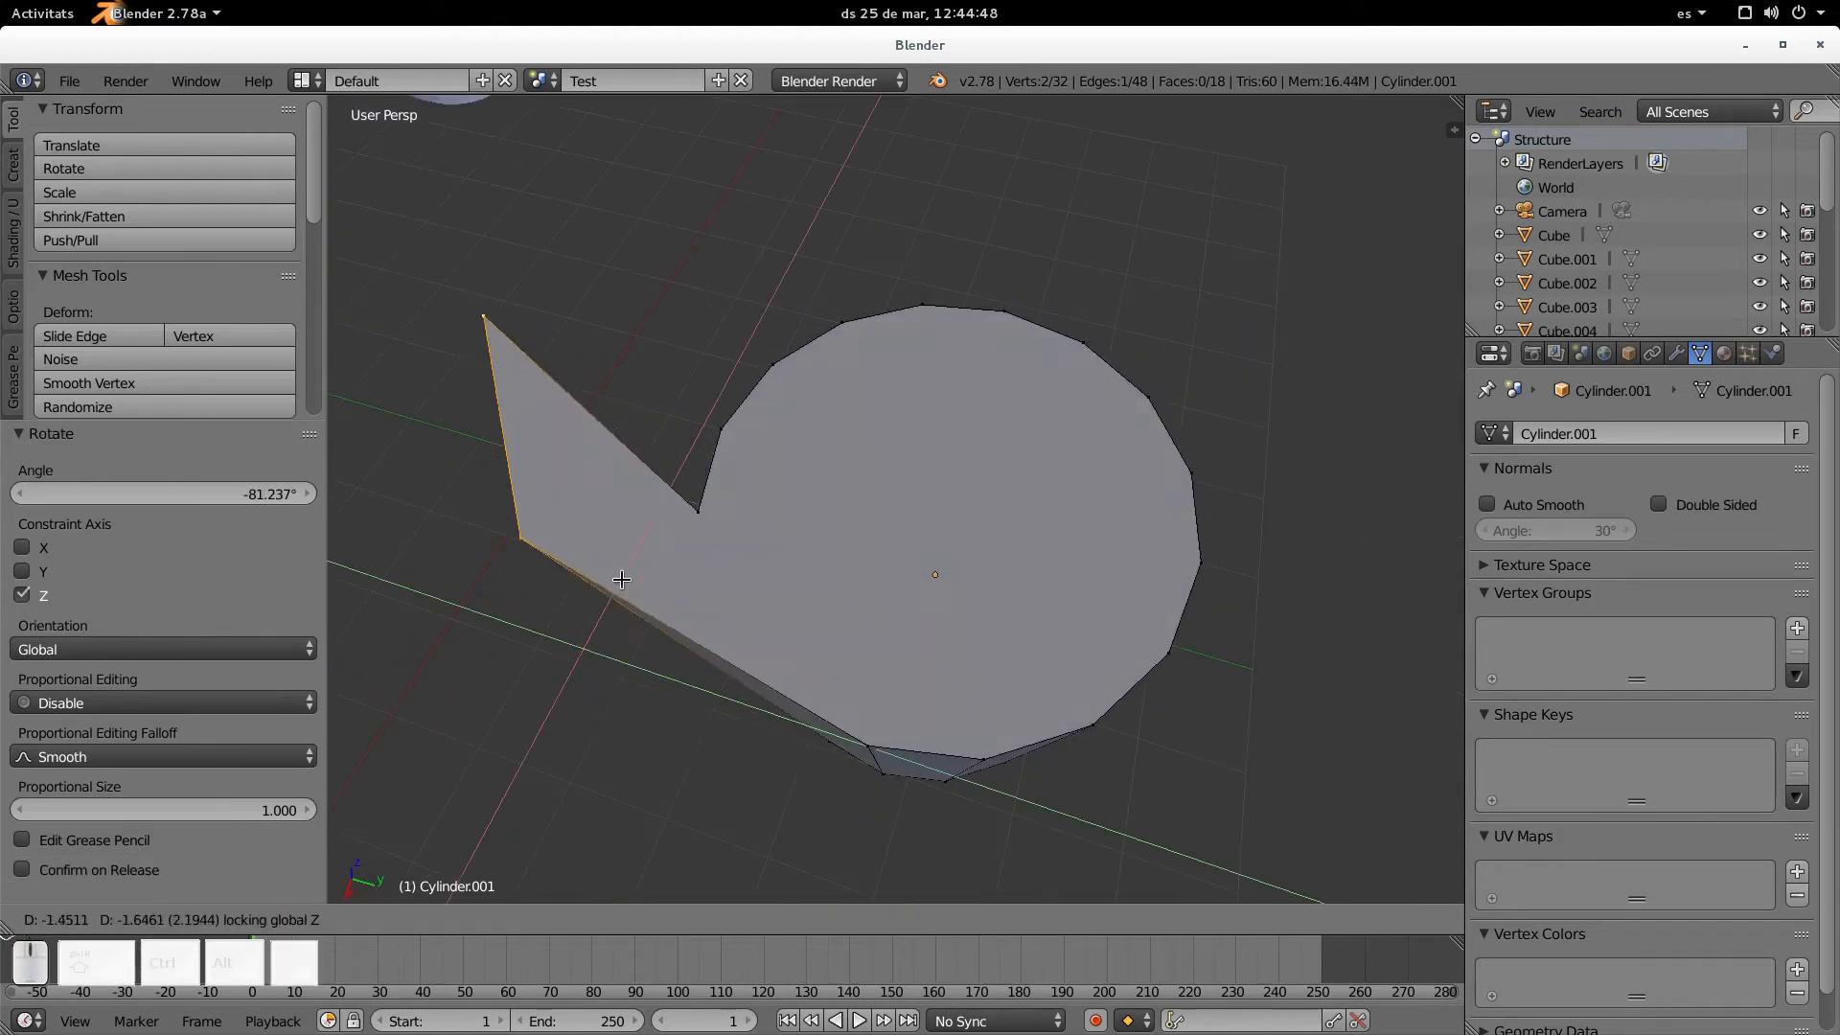
{"action": "left_click", "coordinate": [607, 803]}
Level the two selected vertices by scaling them to 0 along the Z axis
{"action": "middle_click_drag", "start_coordinate": [608, 803], "coordinate": [834, 588]}
{"action": "key", "text": "s"}
{"action": "key", "text": "z"}
{"action": "key", "text": "0"}
{"action": "key", "text": "Return"}
Duplicate one pulled-out vertex and one opposite rim vertex, offsetting the copies by X 1.914, Y 0.854, Z 2.112
{"action": "middle_click_drag", "start_coordinate": [913, 496], "coordinate": [814, 624]}
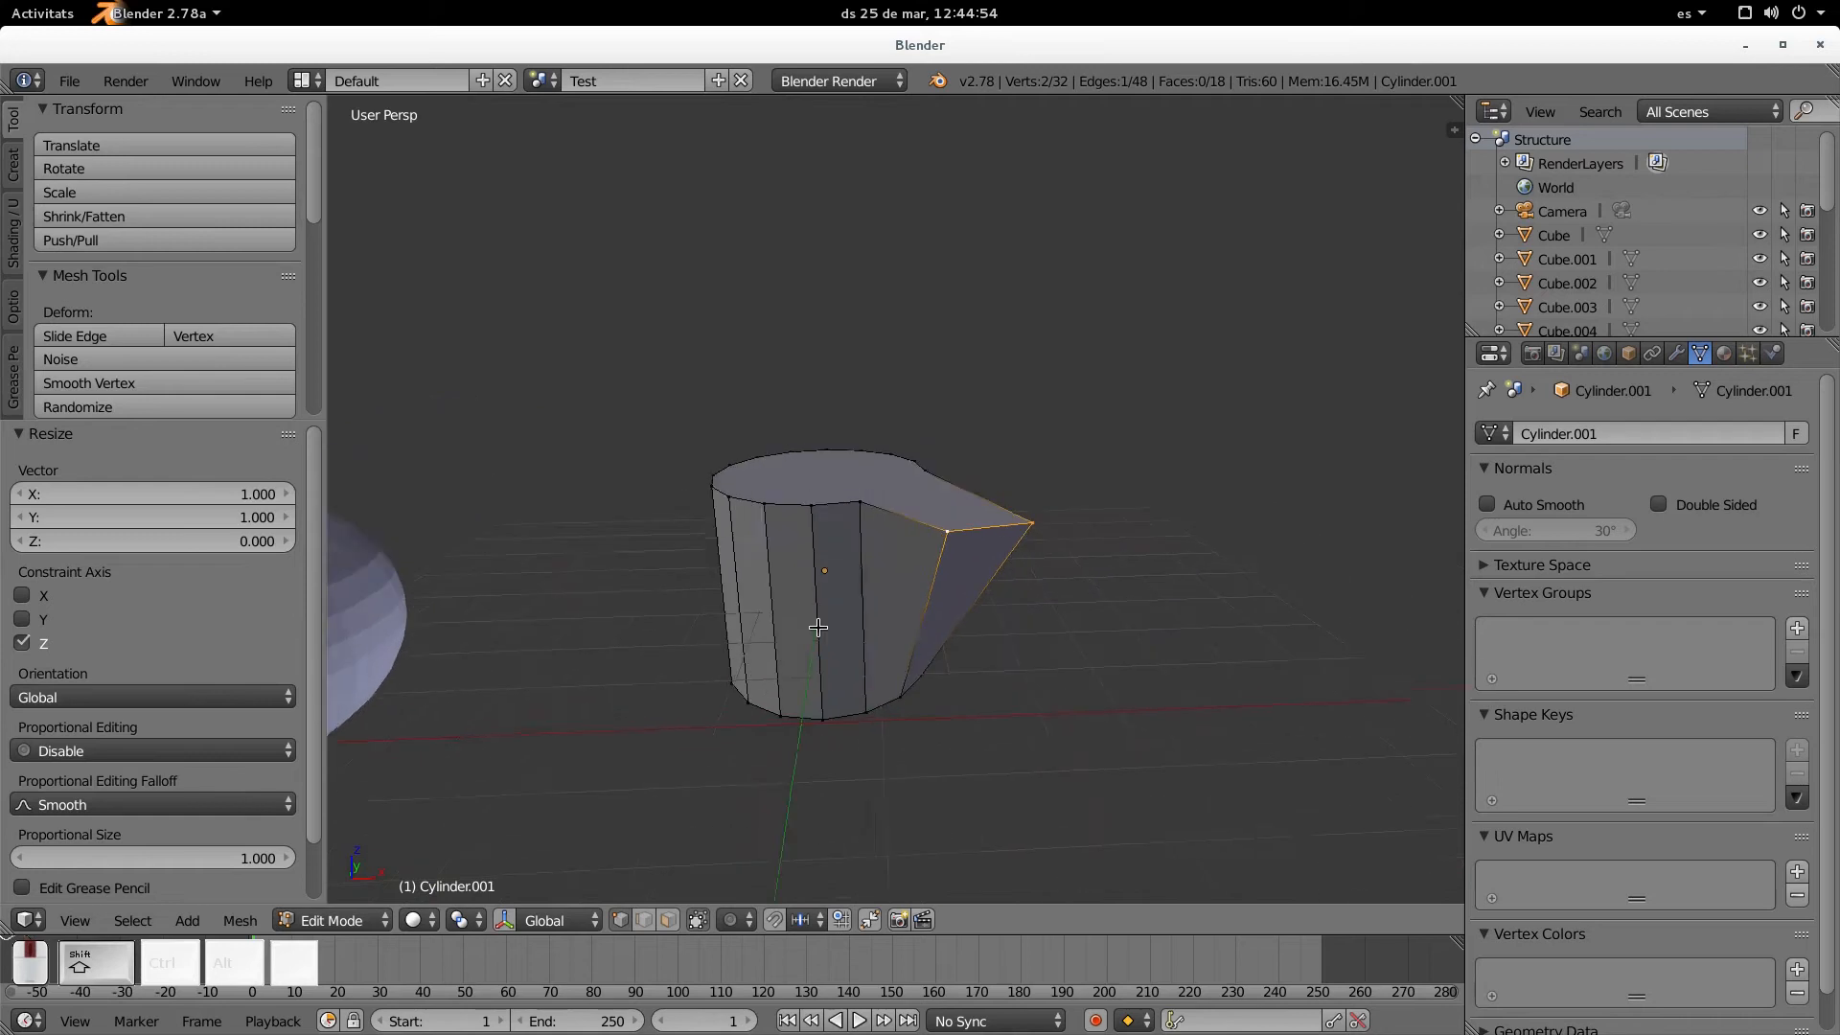
{"action": "right_click", "coordinate": [961, 531]}
{"action": "scroll", "coordinate": [891, 538], "scroll_direction": "up", "scroll_amount": 2}
{"action": "middle_click_drag", "start_coordinate": [891, 537], "coordinate": [965, 595]}
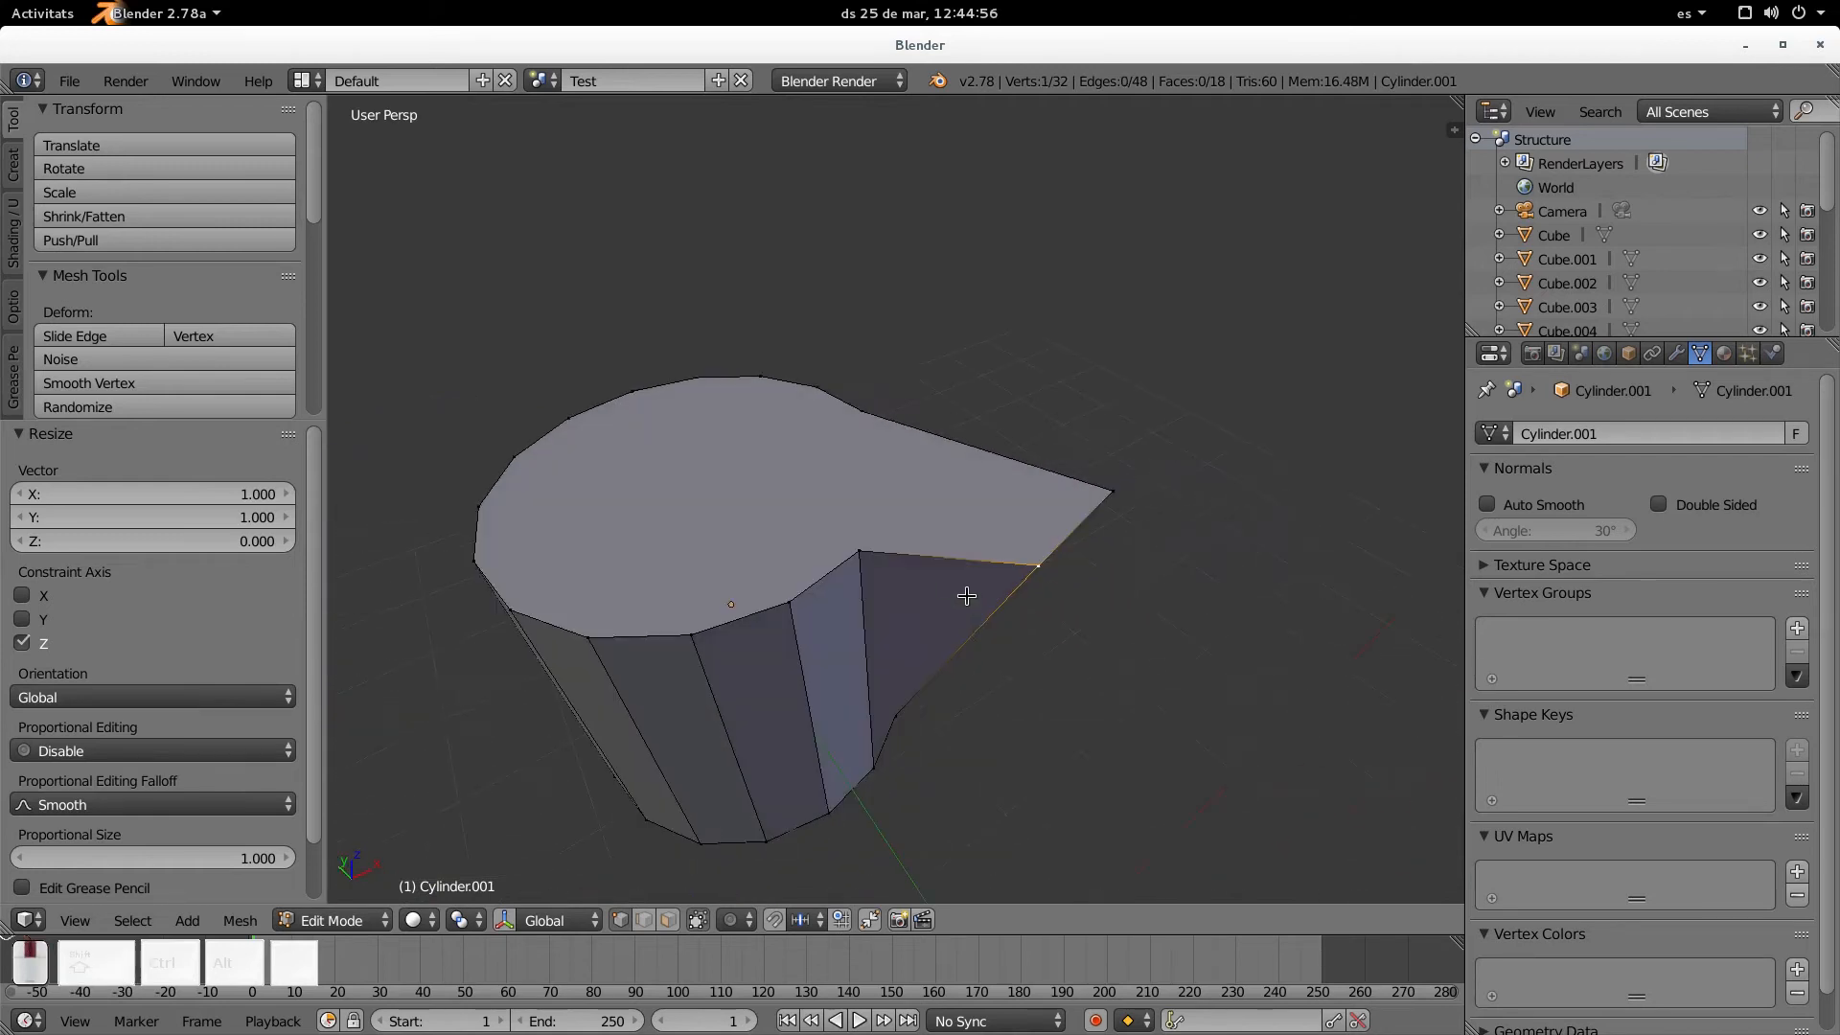
{"action": "right_click", "coordinate": [513, 459], "text": "shift"}
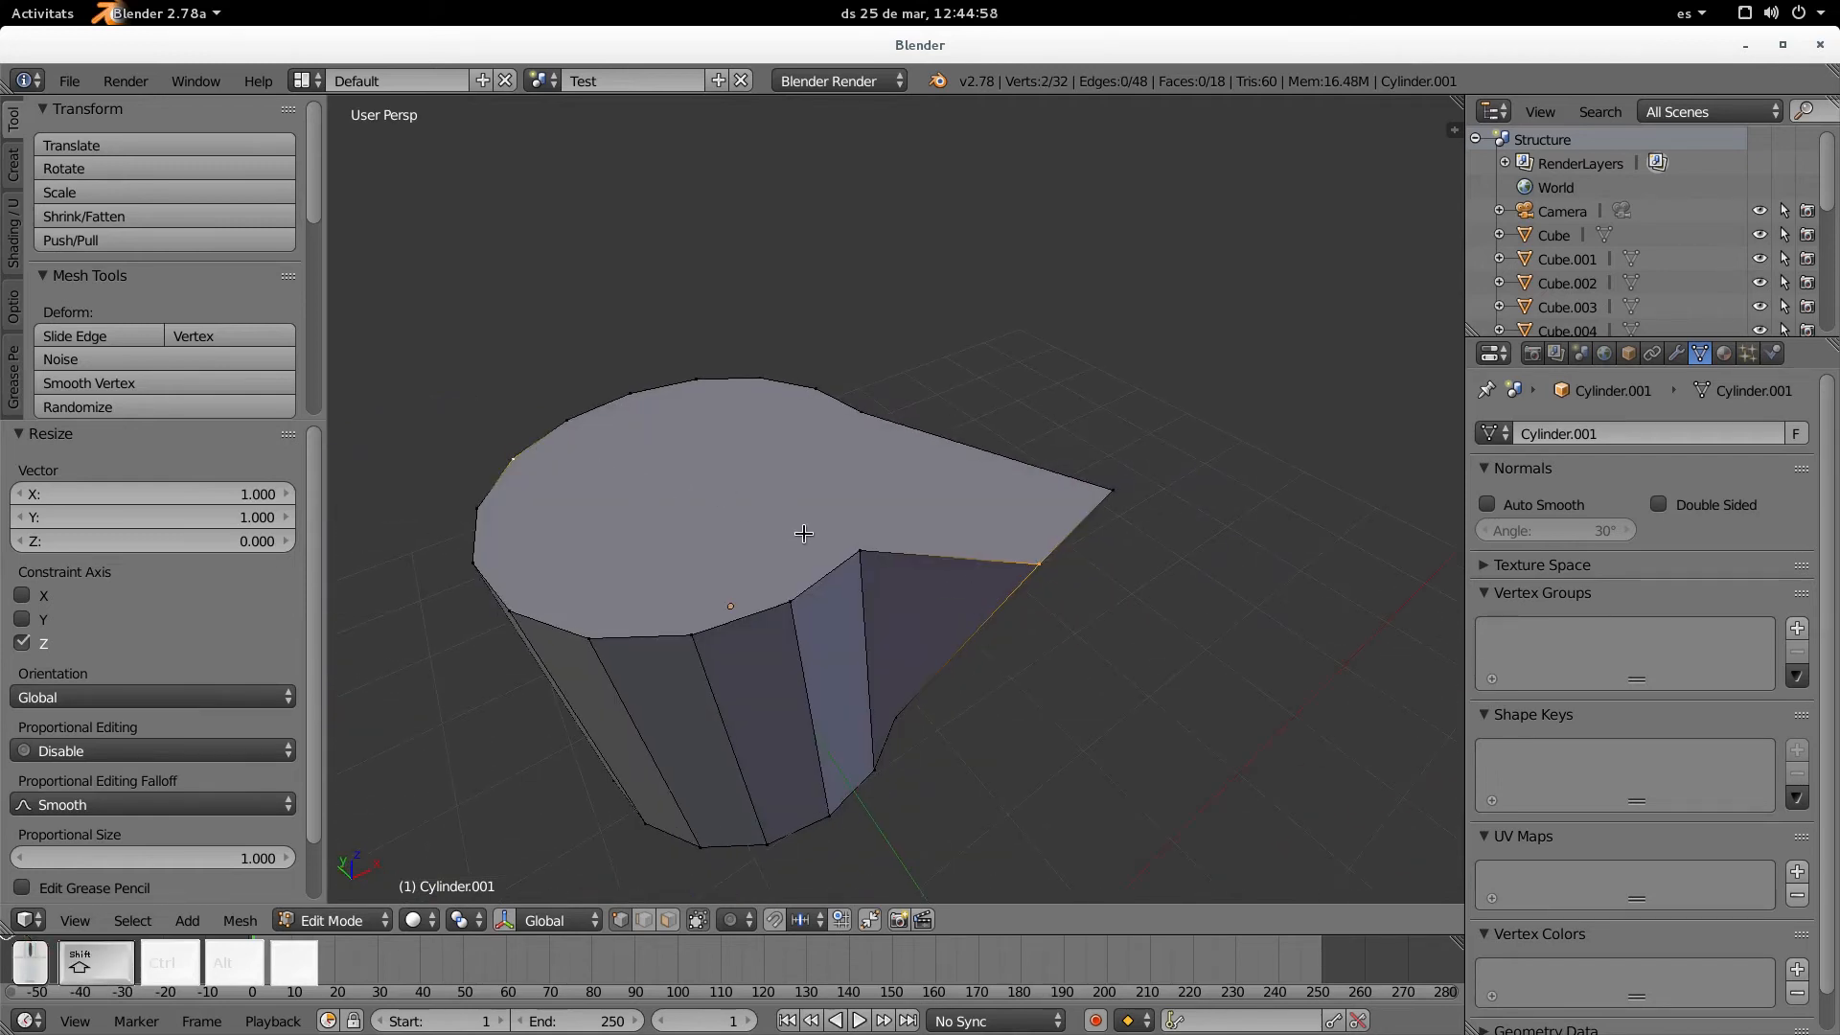
{"action": "key", "text": "shift+d"}
{"action": "left_click", "coordinate": [909, 246]}
{"action": "middle_click_drag", "start_coordinate": [908, 247], "coordinate": [937, 394]}
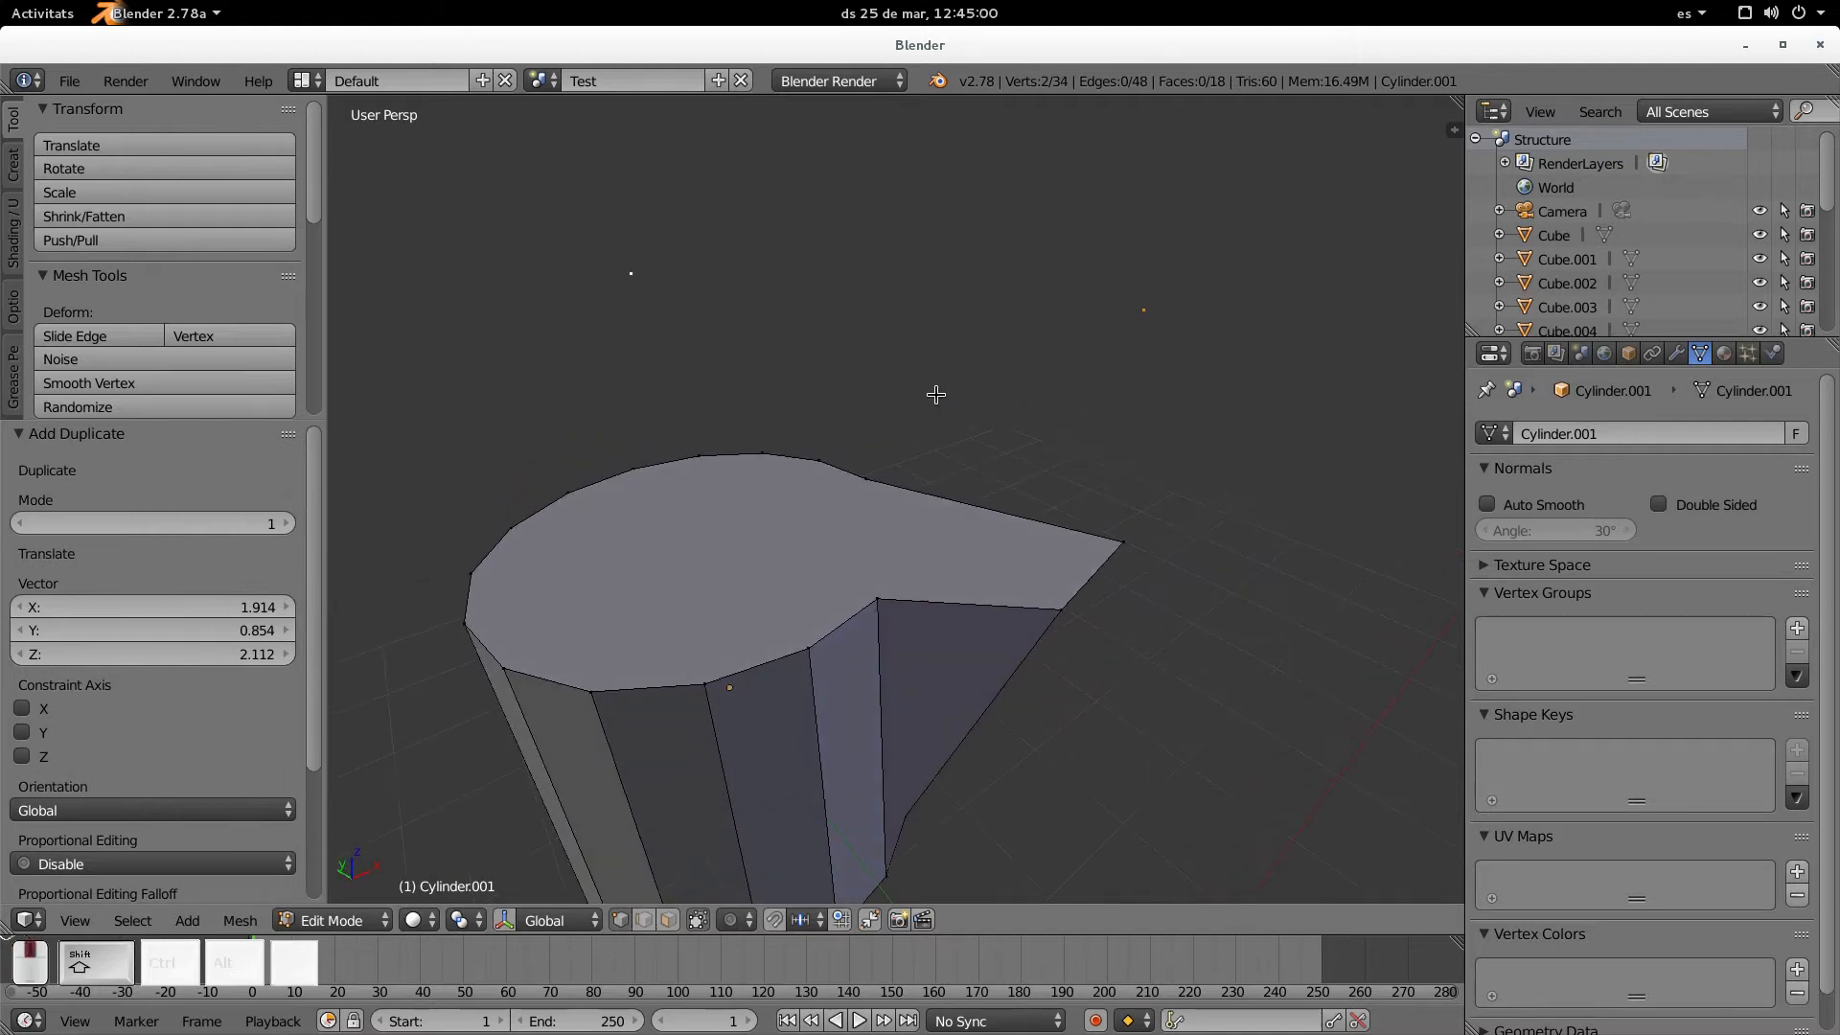
Connect the two duplicated vertices above the cylinder with a new edge
{"action": "right_click", "coordinate": [1143, 310]}
{"action": "right_click", "coordinate": [620, 282], "text": "shift"}
{"action": "key", "text": "f"}
Switch to wireframe shading and examine the loose edge and the cylinder's mesh from several sides
{"action": "middle_click_drag", "start_coordinate": [815, 449], "coordinate": [912, 464]}
{"action": "mouse_move", "coordinate": [988, 459]}
{"action": "middle_mouse_down"}
{"action": "mouse_move", "coordinate": [1018, 399]}
{"action": "mouse_move", "coordinate": [961, 465]}
{"action": "middle_mouse_up"}
{"action": "key", "text": "z"}
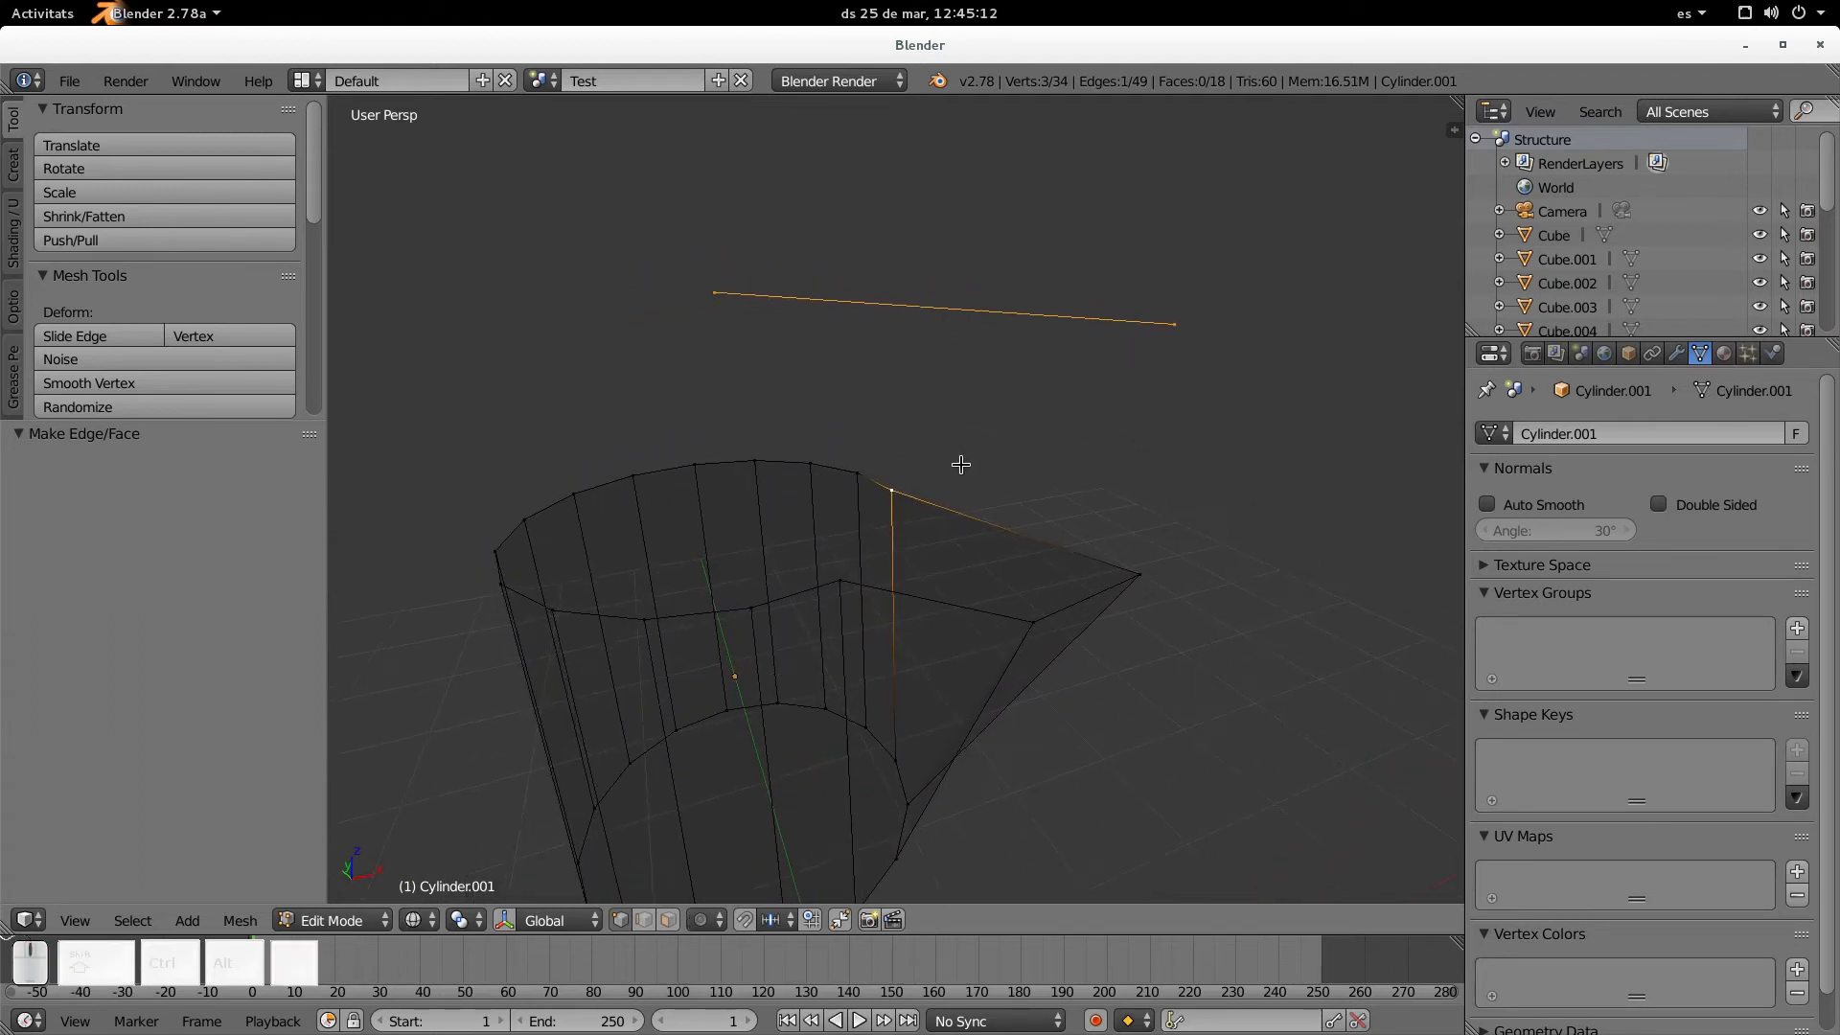
{"action": "middle_click_drag", "start_coordinate": [1066, 502], "coordinate": [793, 513]}
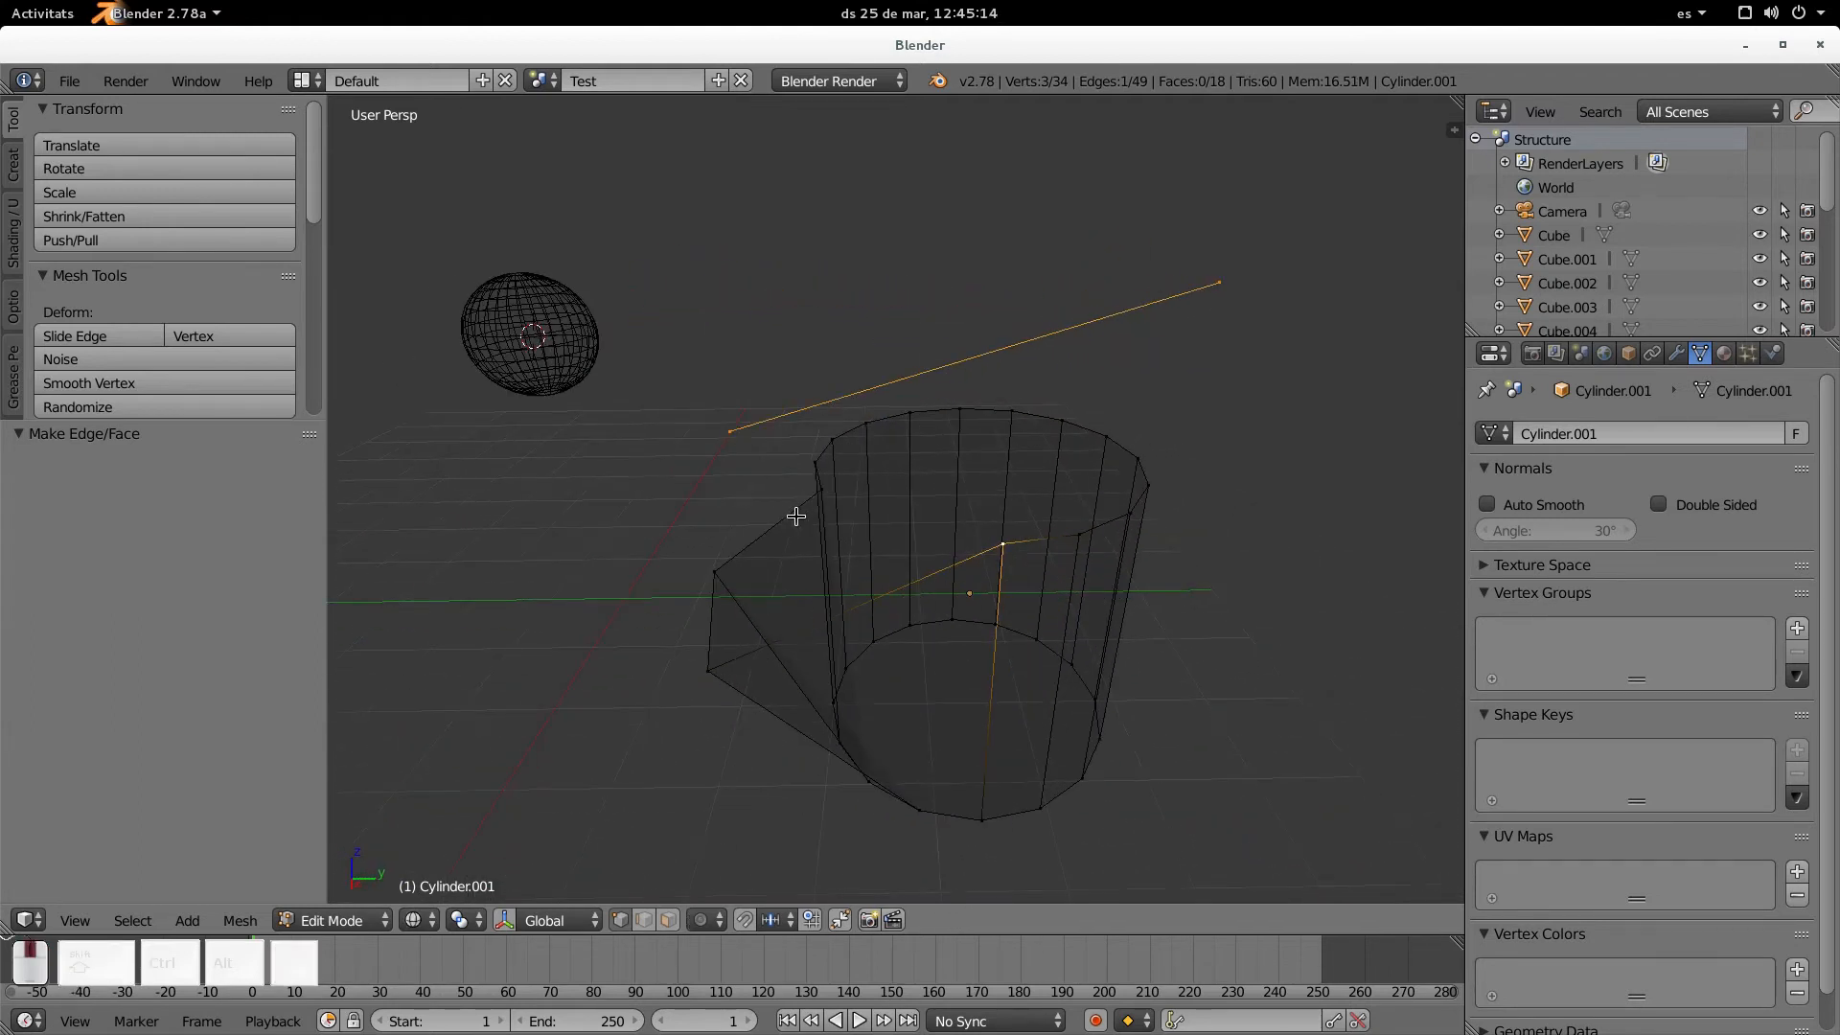
Fill a triangular face between the loose edge and the selected cylinder rim vertex, and return to solid shading
{"action": "key", "text": "f"}
{"action": "mouse_move", "coordinate": [949, 522]}
{"action": "middle_mouse_down"}
{"action": "mouse_move", "coordinate": [887, 490]}
{"action": "mouse_move", "coordinate": [897, 477]}
{"action": "mouse_move", "coordinate": [843, 499]}
{"action": "mouse_move", "coordinate": [1163, 526]}
{"action": "middle_mouse_up"}
{"action": "key", "text": "z"}
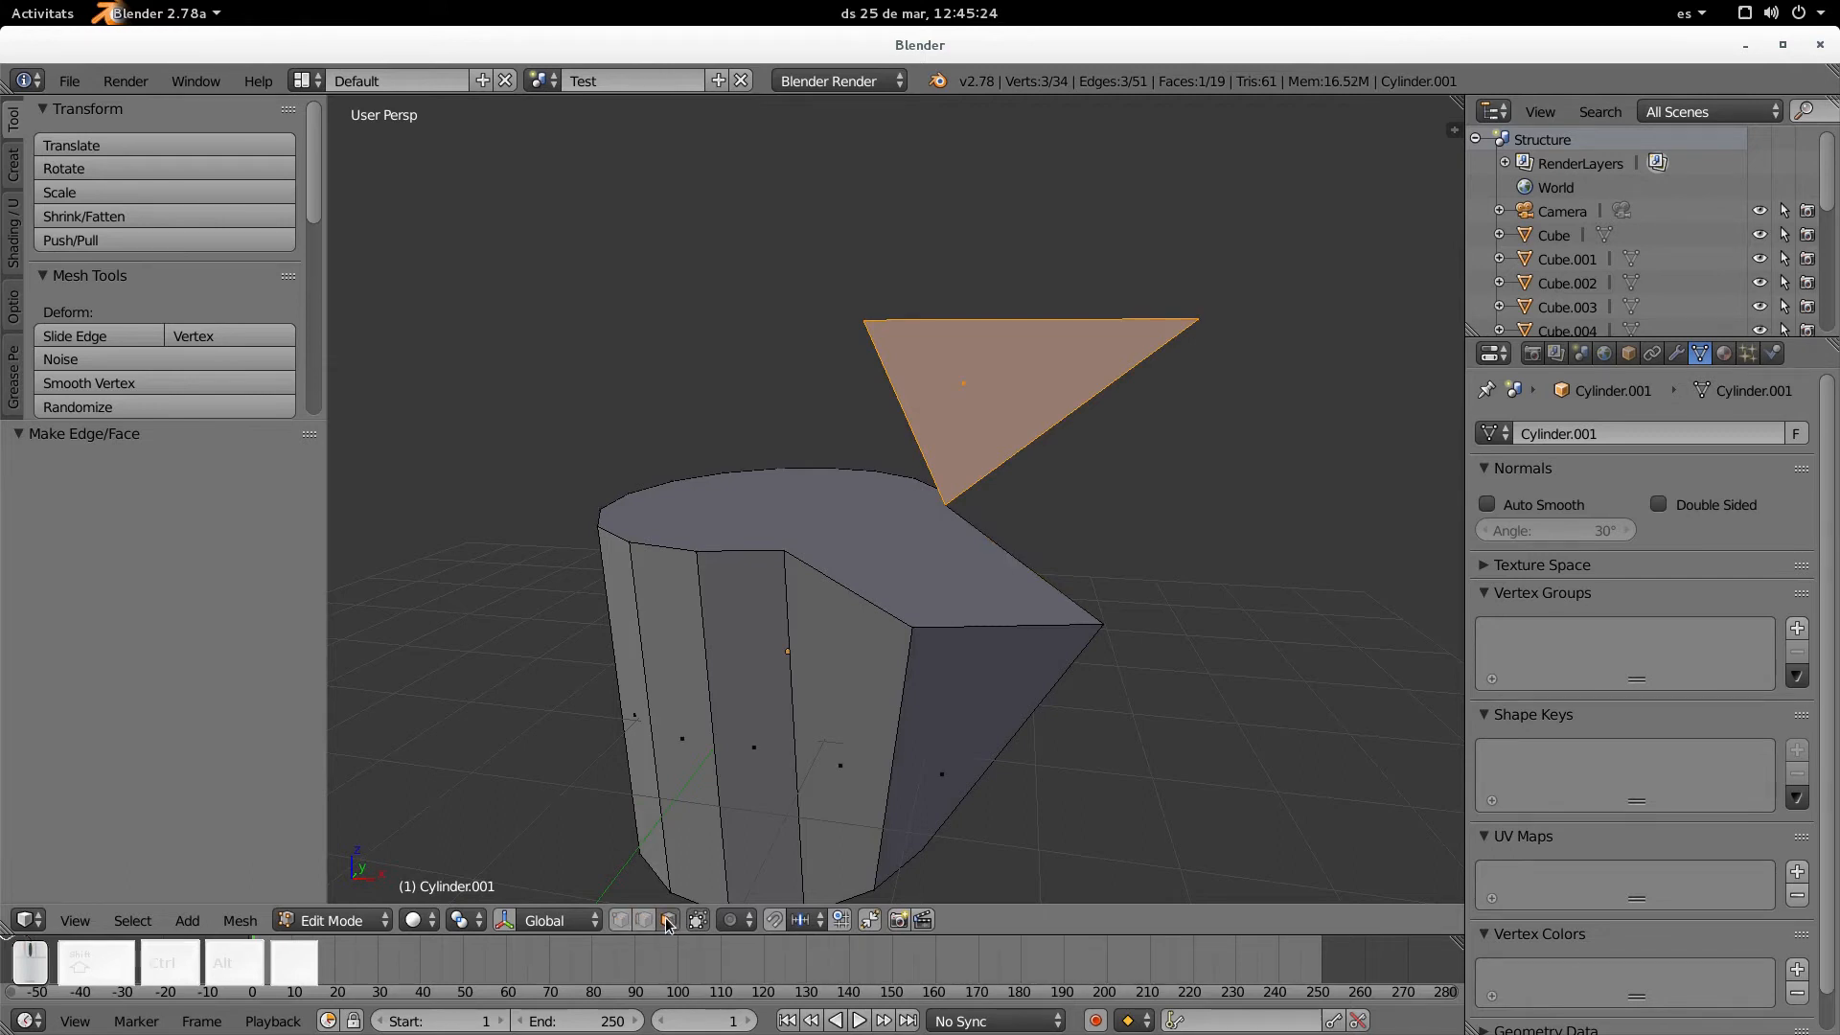
Try selecting the cylinder's side faces in face mode, and combine it with vertex and edge selection to pick an edge and a face
{"action": "right_click", "coordinate": [913, 396]}
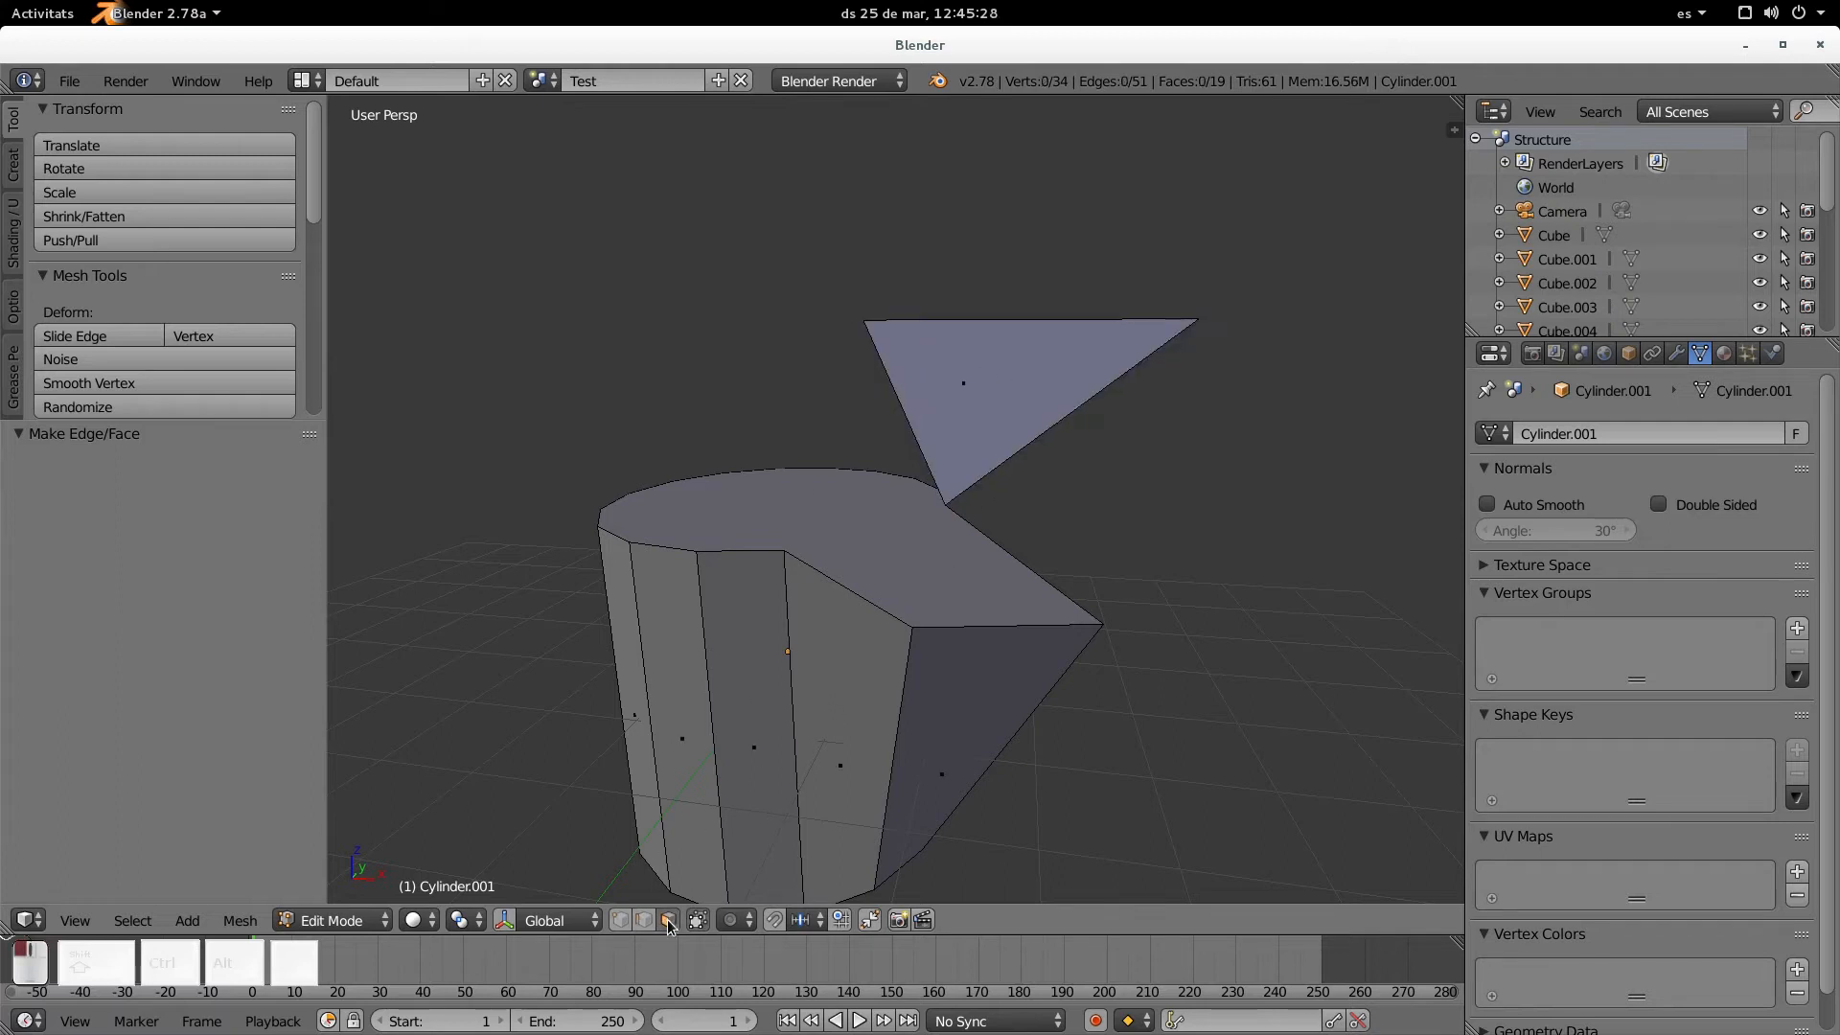
{"action": "right_click", "coordinate": [661, 623]}
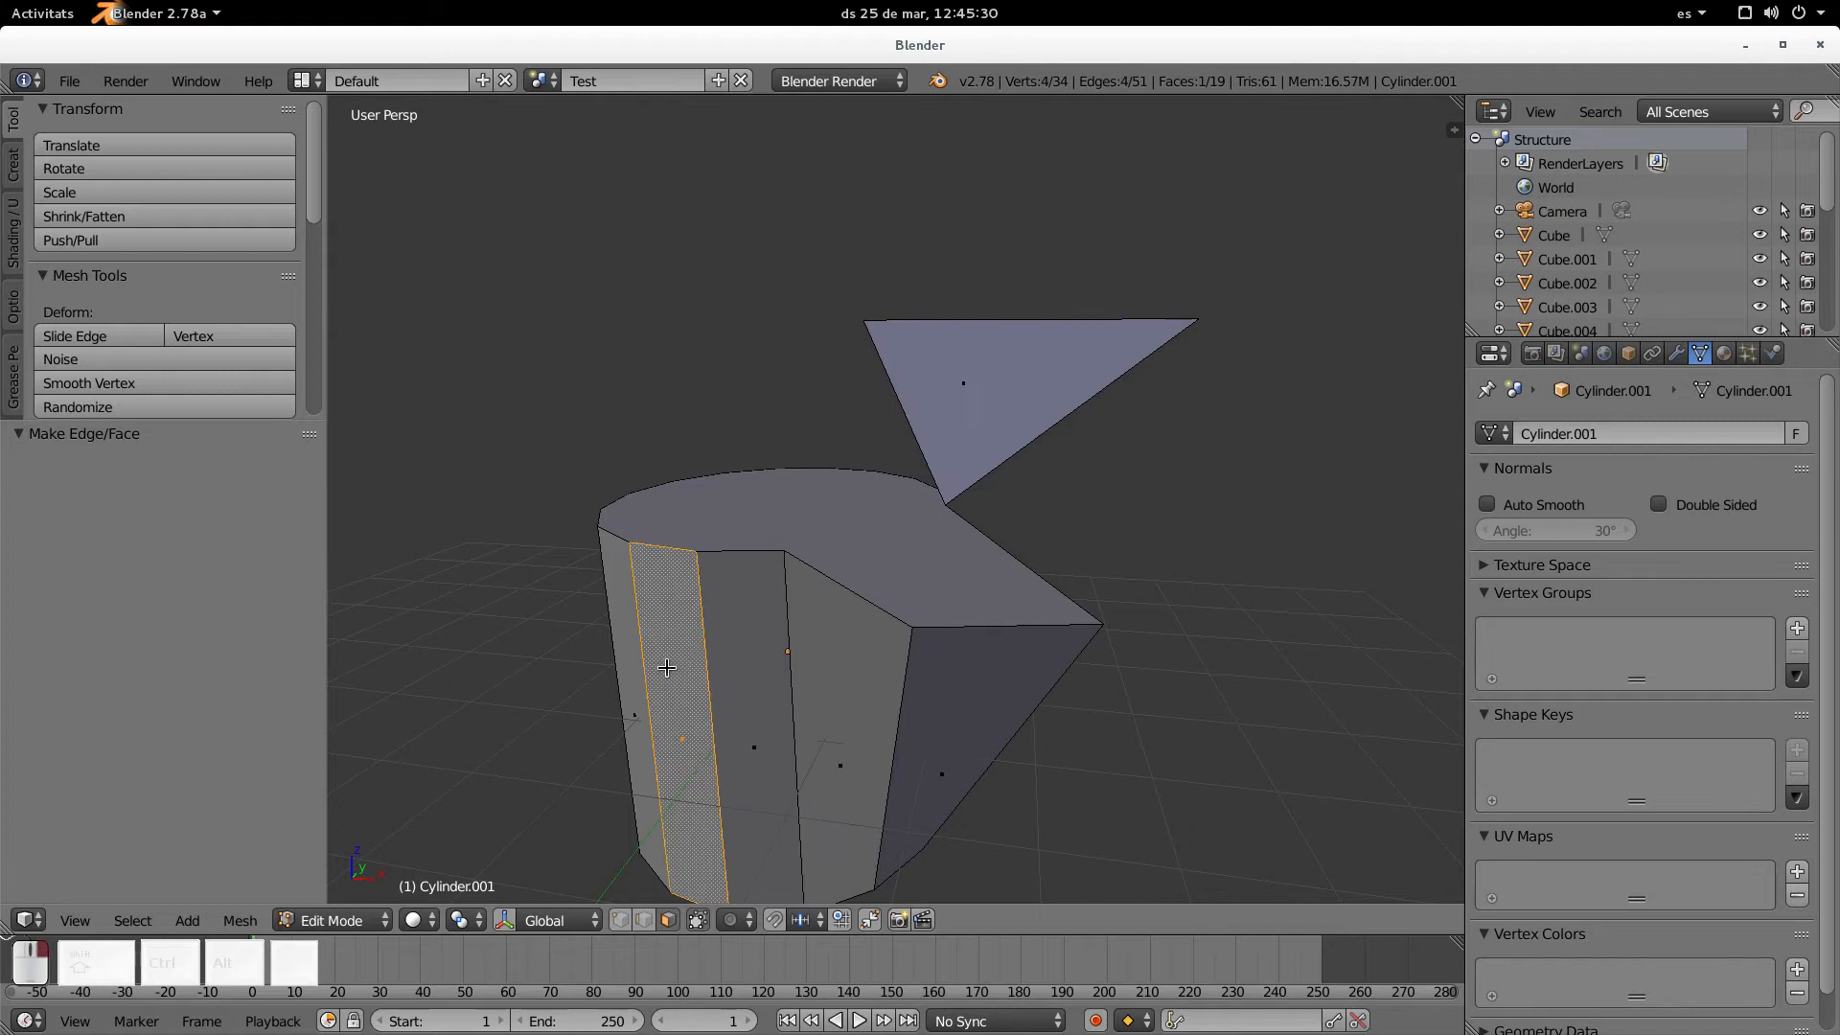
{"action": "left_click", "coordinate": [642, 921], "text": "shift"}
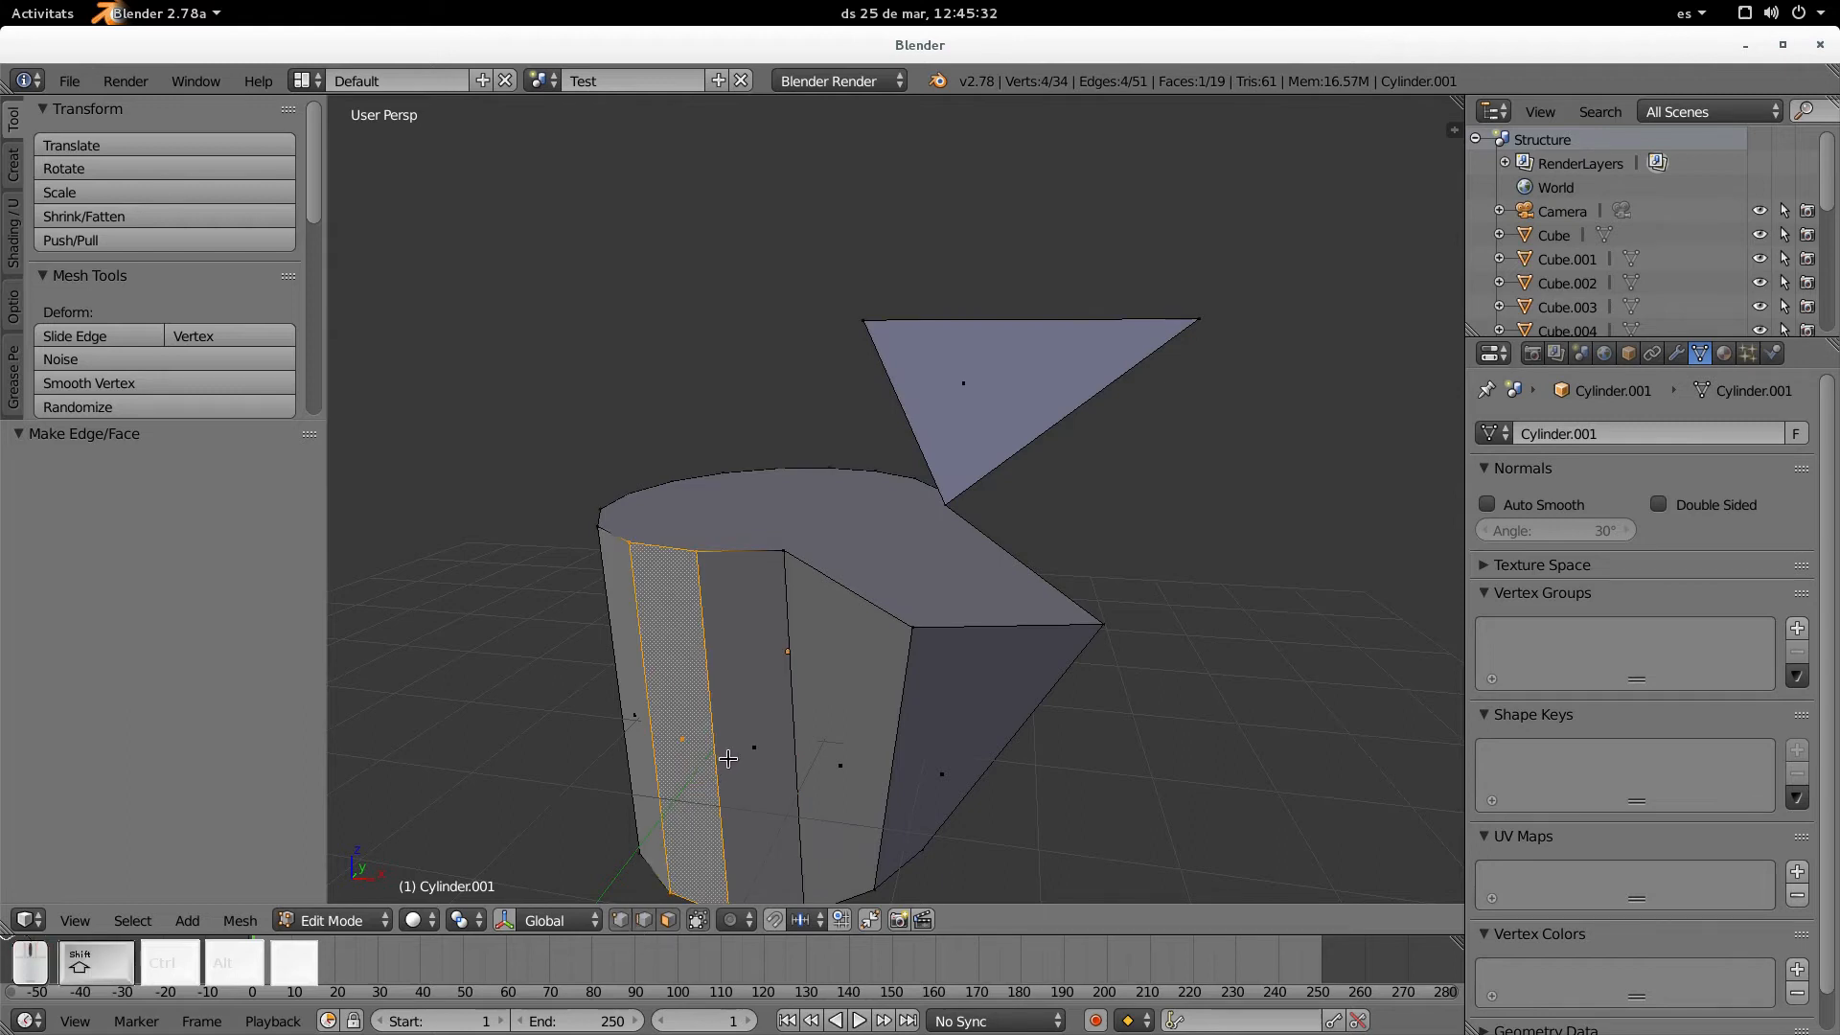
{"action": "right_click", "coordinate": [722, 798]}
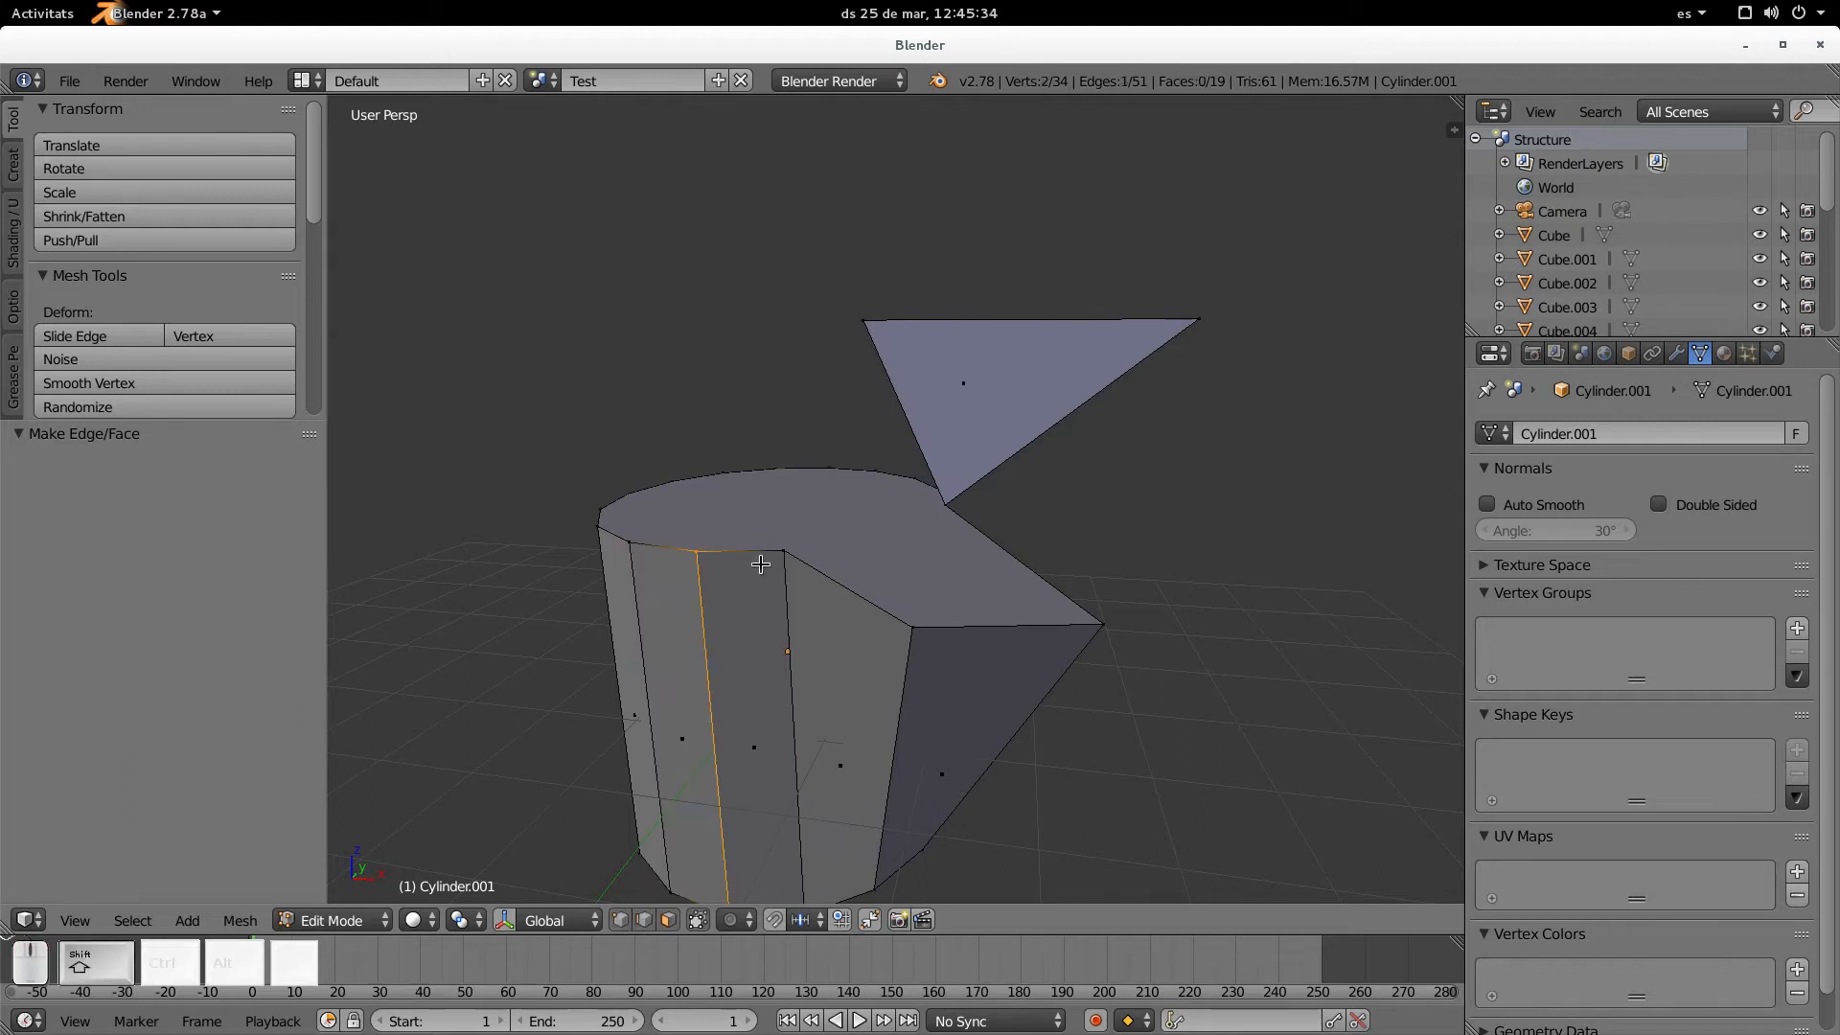
{"action": "right_click", "coordinate": [834, 726]}
Switch to vertex selection and duplicate the outer edge of the cylinder's pulled-out corner, offset by X 1.134, Y -1.113, Z 1.119
{"action": "key", "text": "ctrl+Tab"}
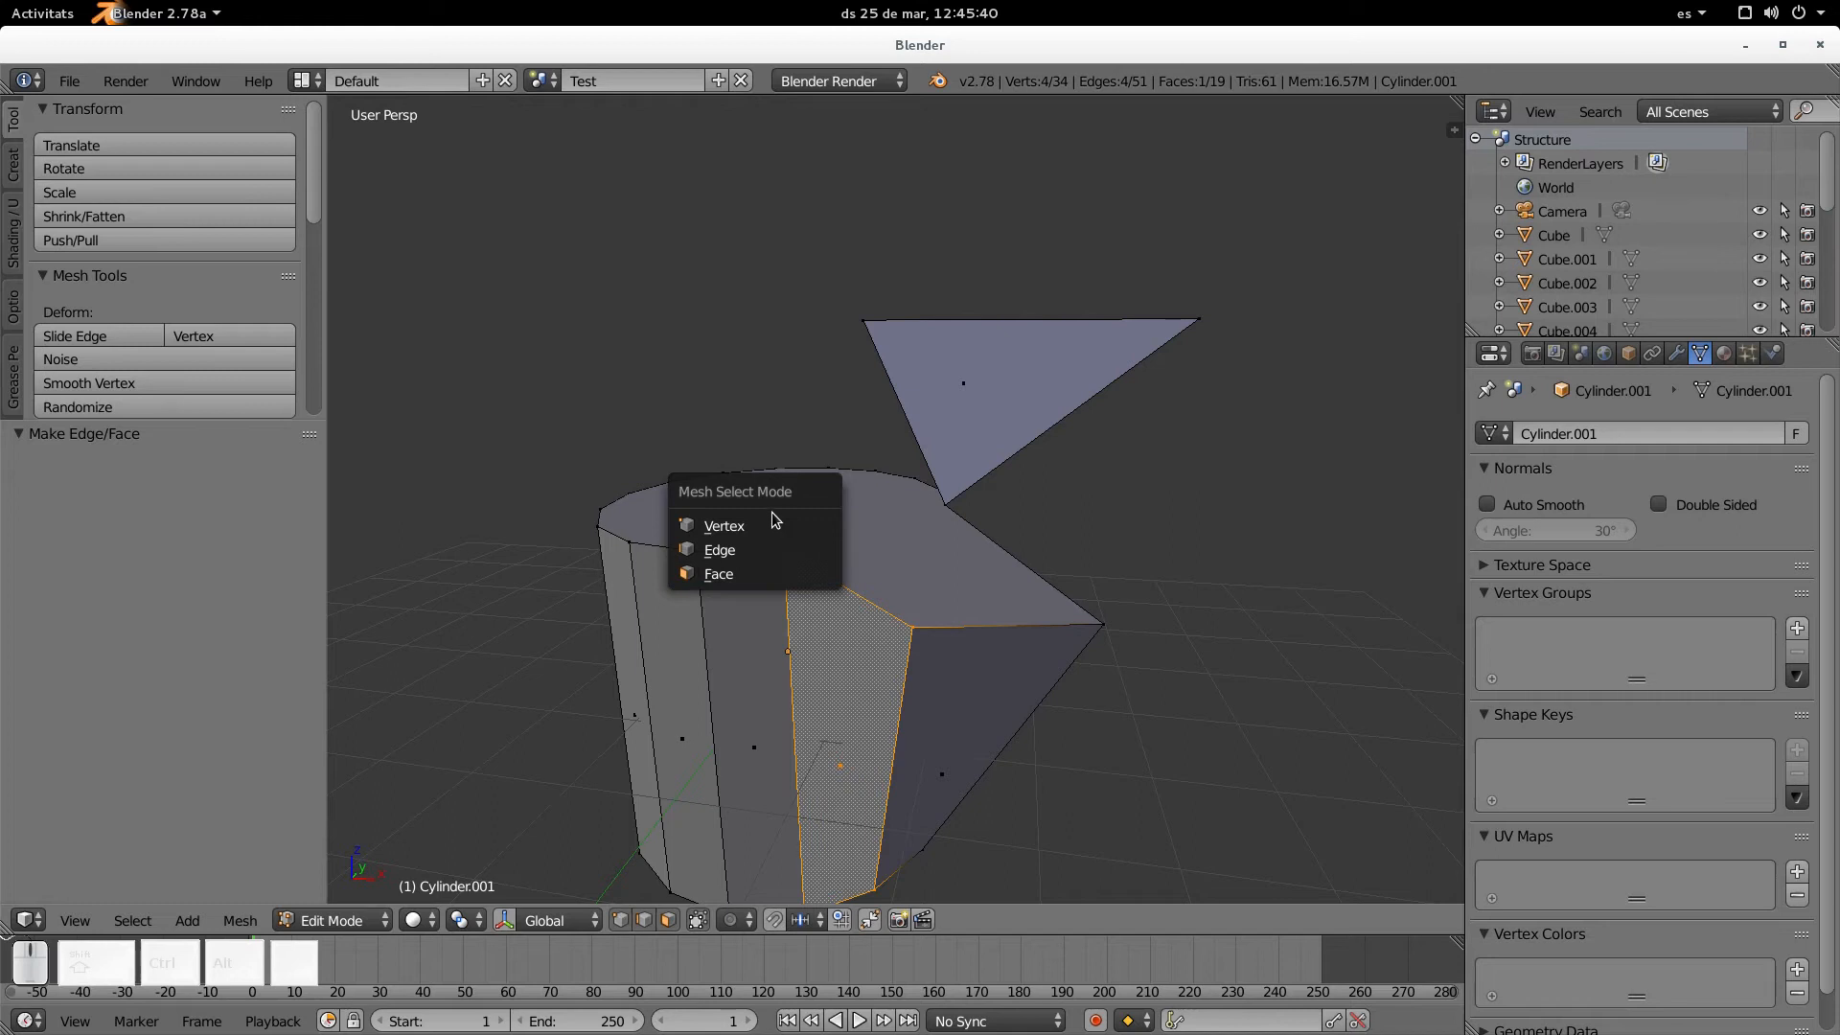
{"action": "left_click", "coordinate": [724, 525]}
{"action": "middle_click_drag", "start_coordinate": [728, 529], "coordinate": [766, 373]}
{"action": "right_click", "coordinate": [1018, 612]}
{"action": "scroll", "coordinate": [719, 368], "scroll_direction": "down", "scroll_amount": 2}
{"action": "scroll", "coordinate": [747, 411], "scroll_direction": "down", "scroll_amount": 2}
{"action": "scroll", "coordinate": [766, 373], "scroll_direction": "up", "scroll_amount": 2}
{"action": "key", "text": "shift+d"}
{"action": "left_click", "coordinate": [832, 313]}
{"action": "middle_click_drag", "start_coordinate": [832, 313], "coordinate": [847, 449]}
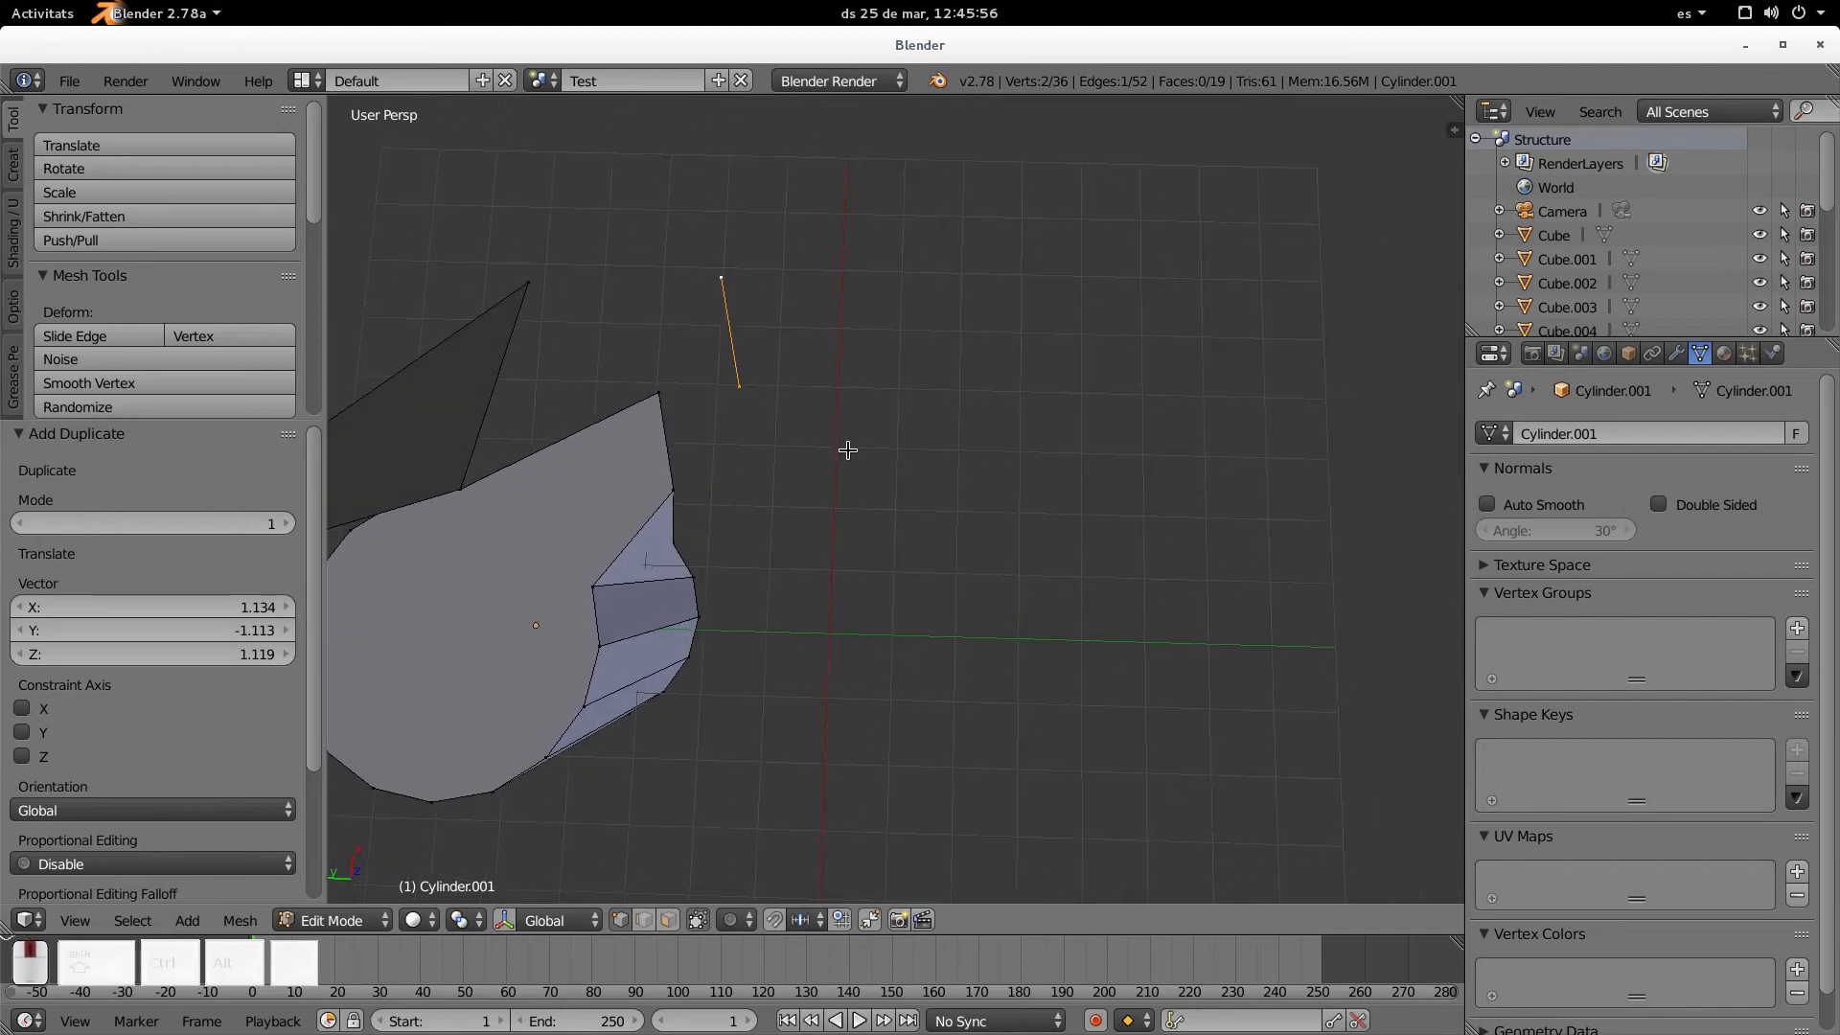
Extrude the duplicated edge through successive points beside the cylinder to form a curved strip of faces
{"action": "scroll", "coordinate": [847, 450], "scroll_direction": "down", "scroll_amount": 2}
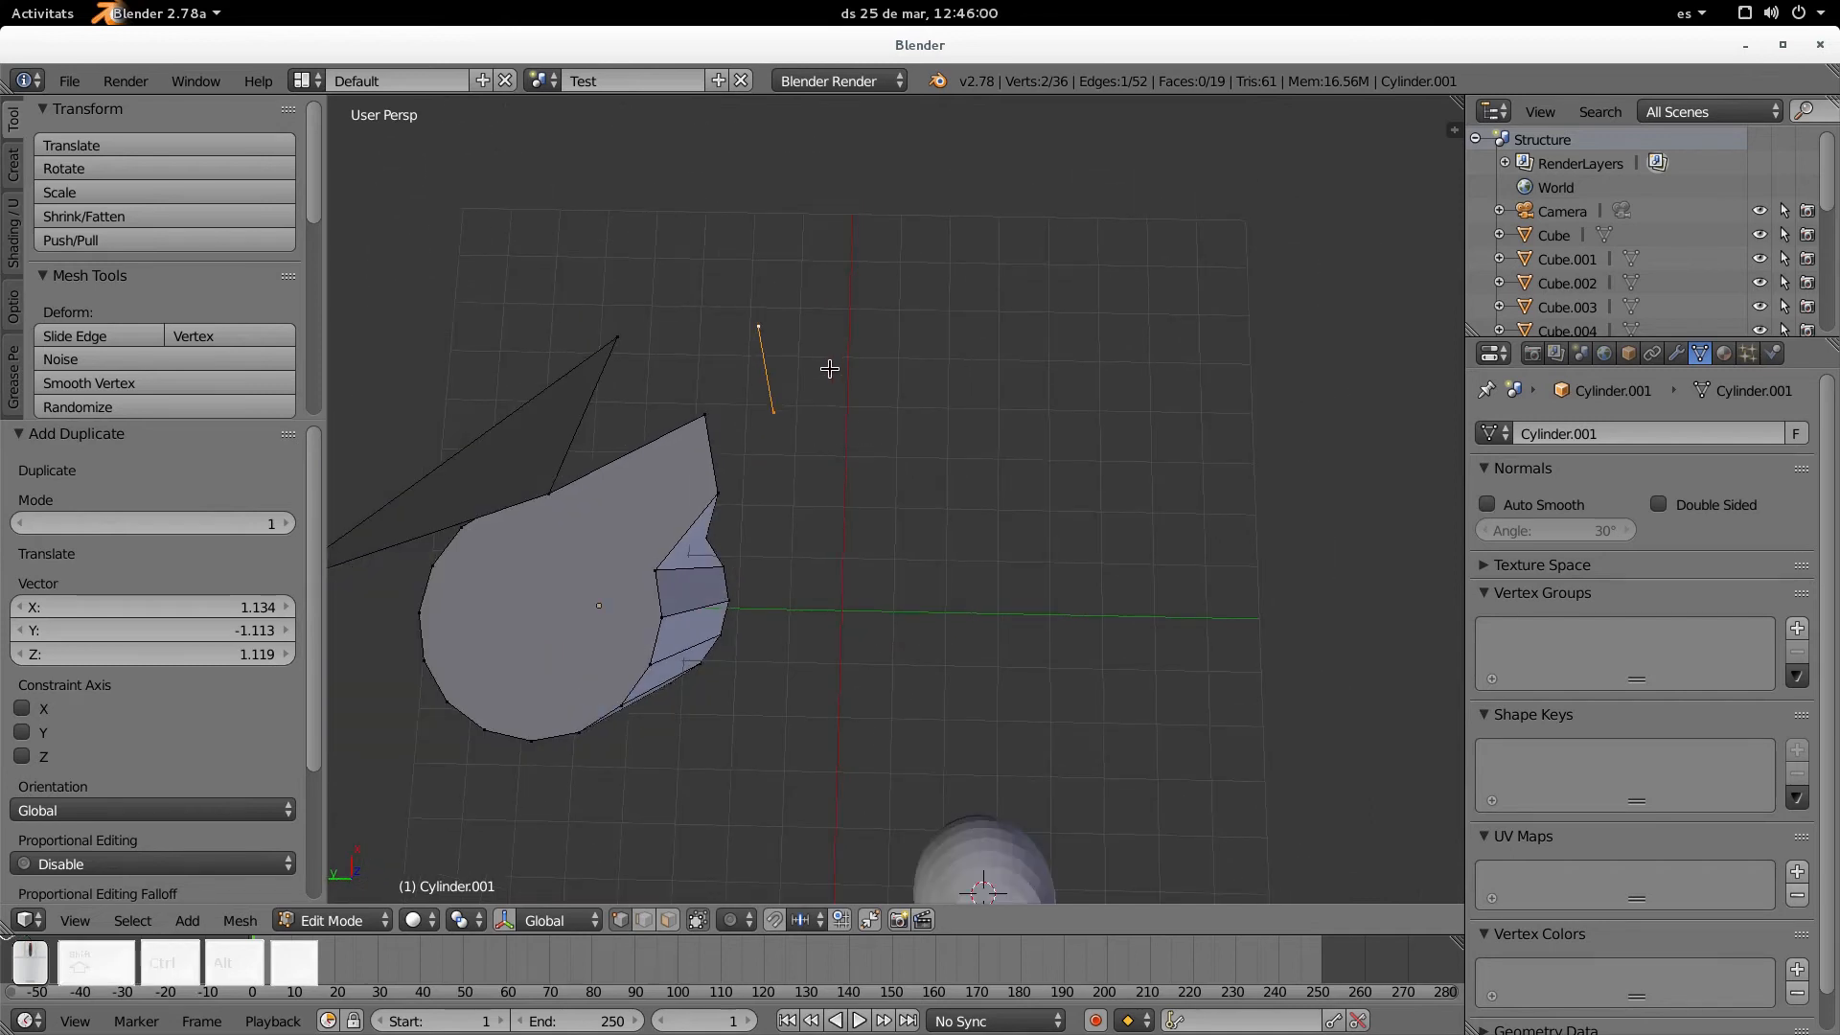
{"action": "key", "text": "KP_6"}
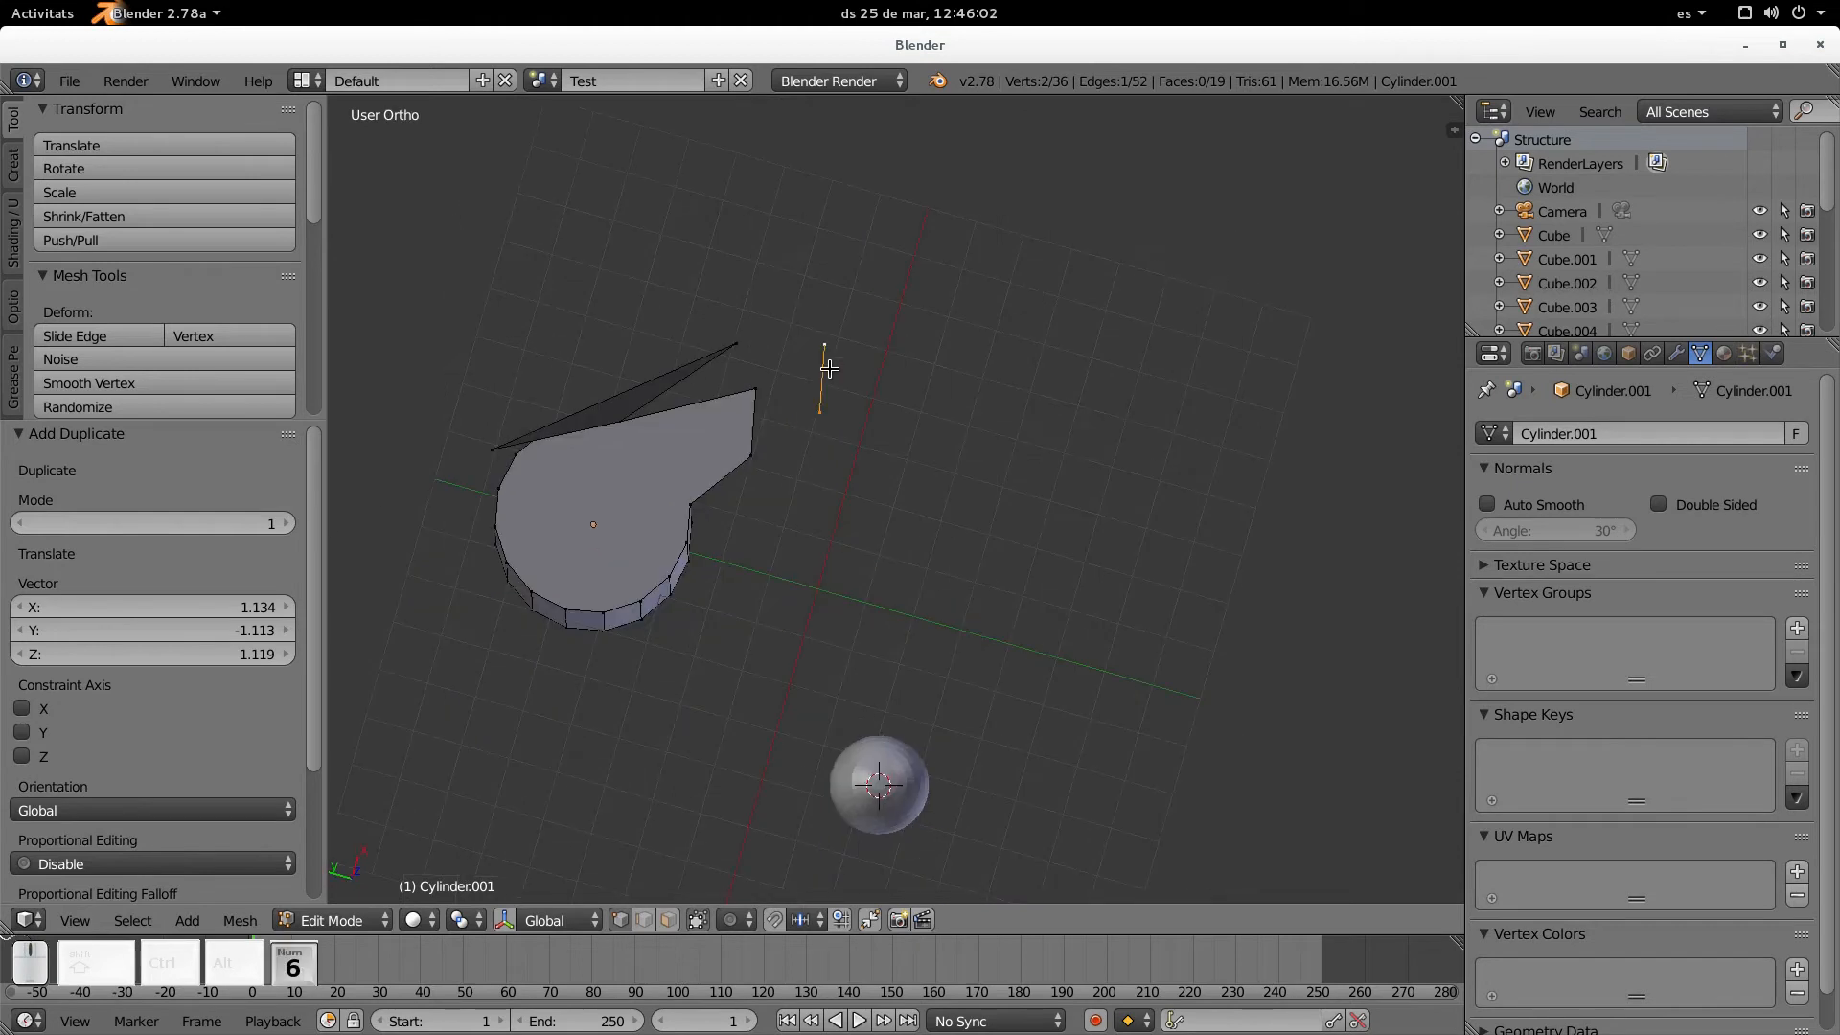
{"action": "right_click", "coordinate": [887, 397], "text": "ctrl"}
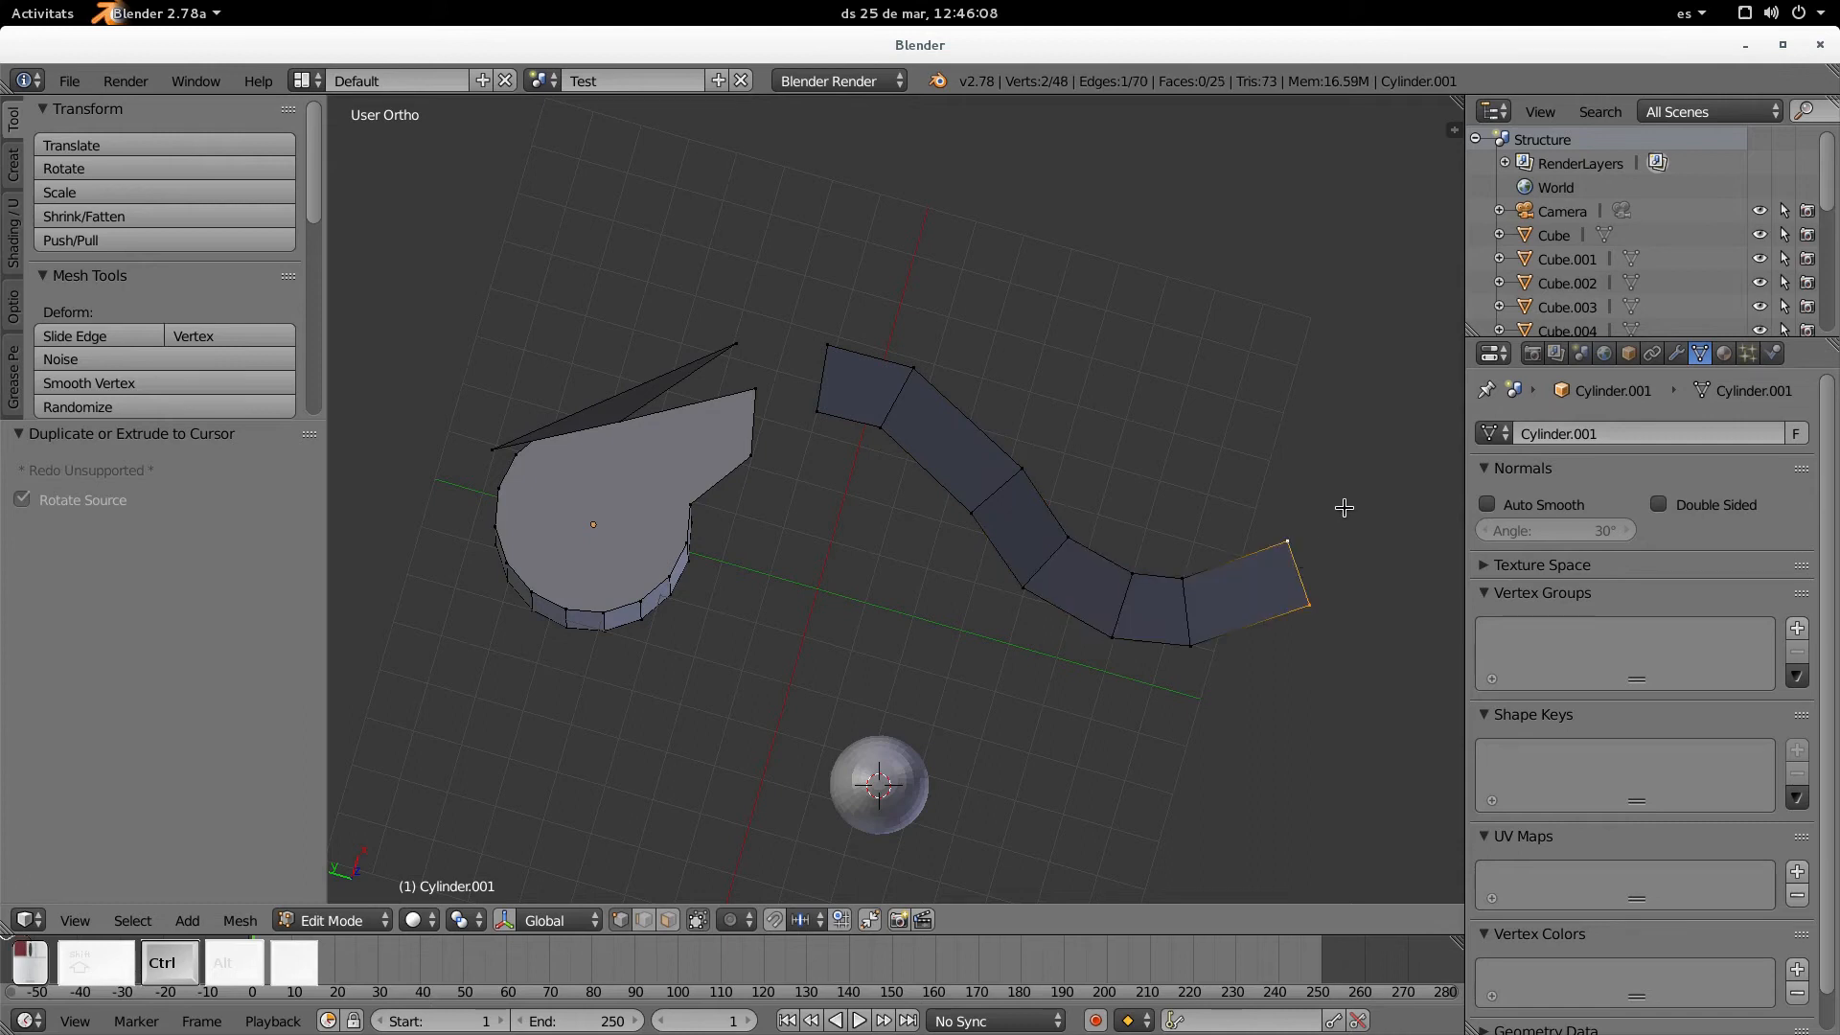
Expand the selection to the strip's end face and extrude it upward through four points into a bent arm
{"action": "key", "text": "ctrl+KP_Add"}
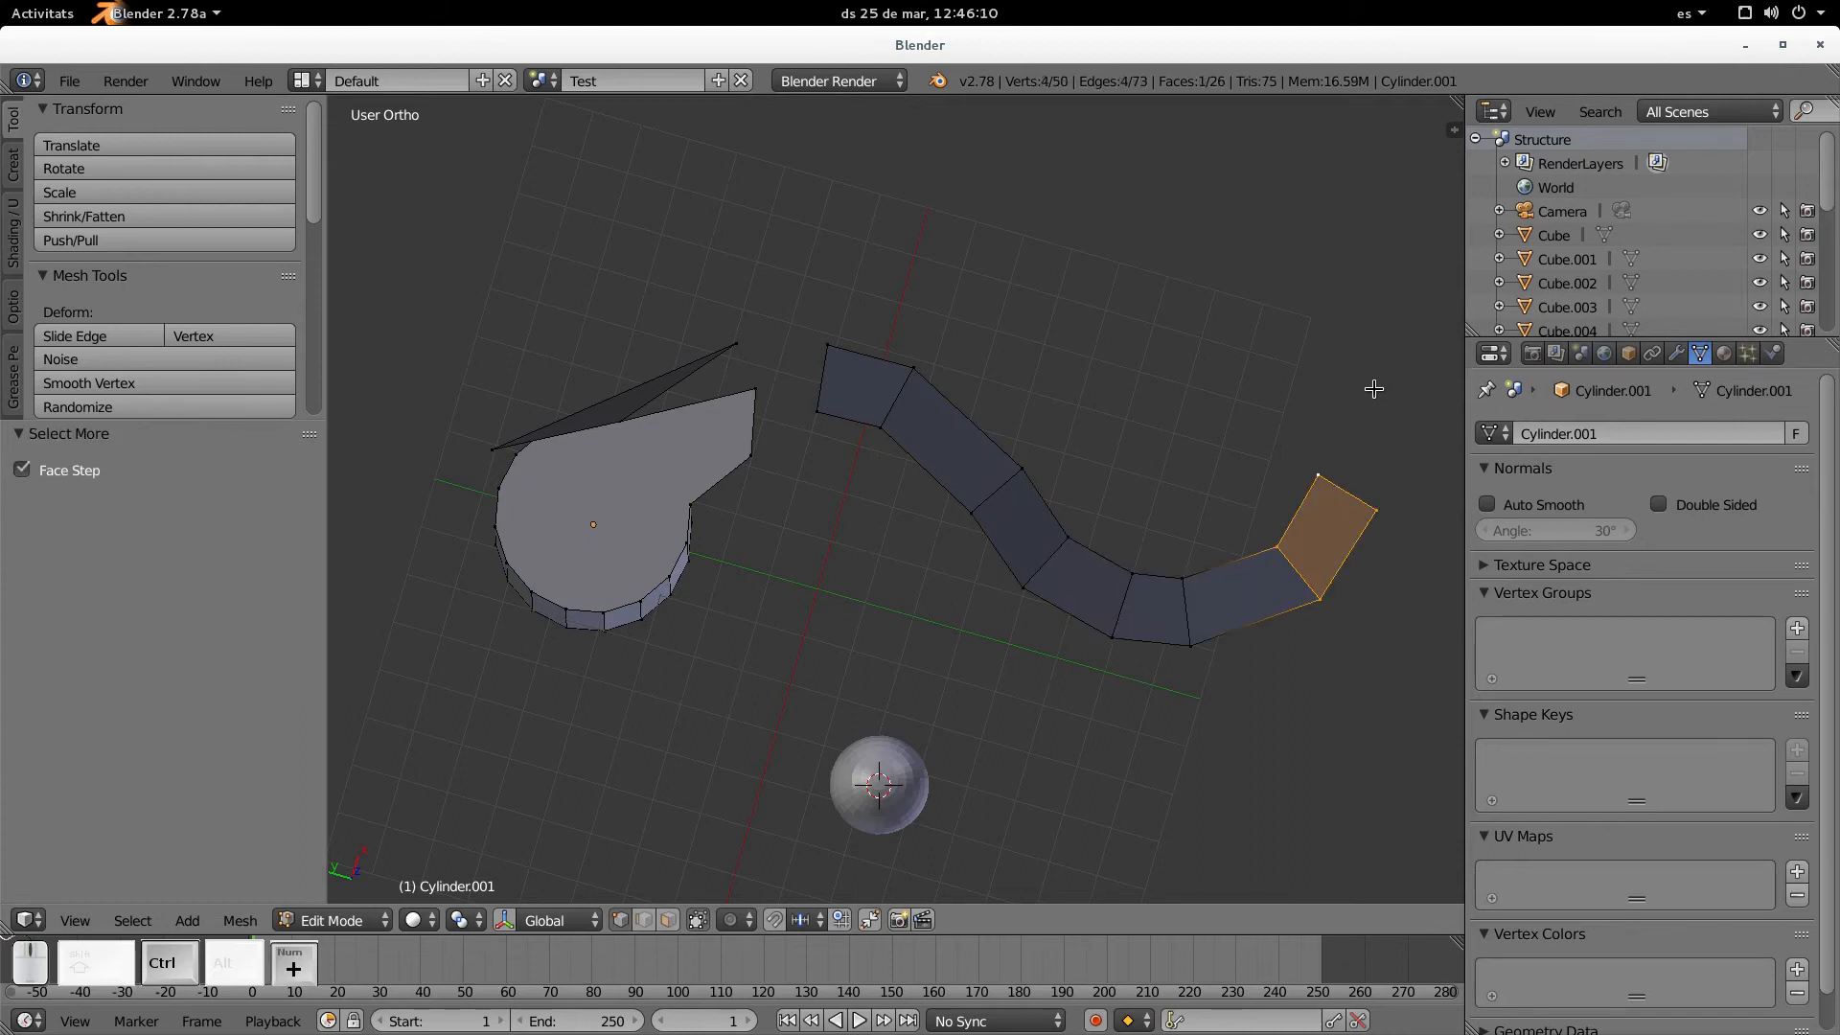
{"action": "middle_click_drag", "start_coordinate": [1352, 739], "coordinate": [851, 834], "text": "shift"}
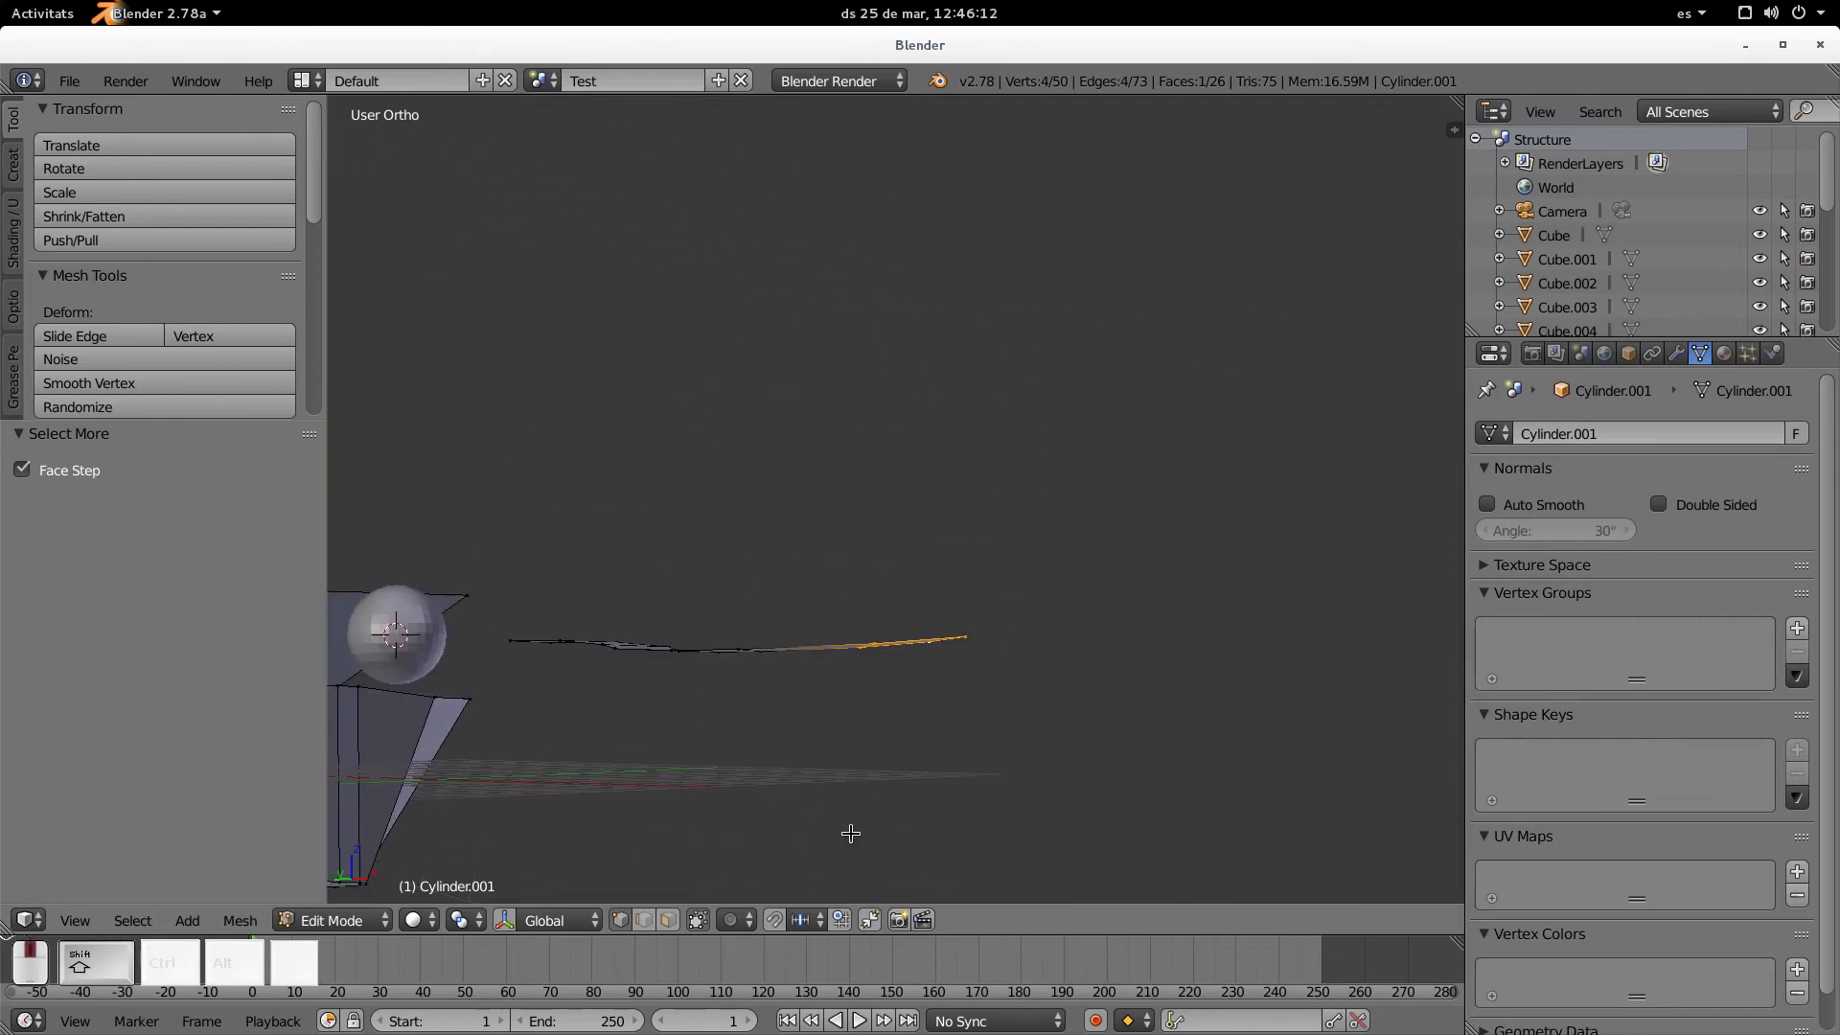
{"action": "left_click", "coordinate": [885, 526], "text": "ctrl"}
{"action": "left_click", "coordinate": [930, 449], "text": "ctrl"}
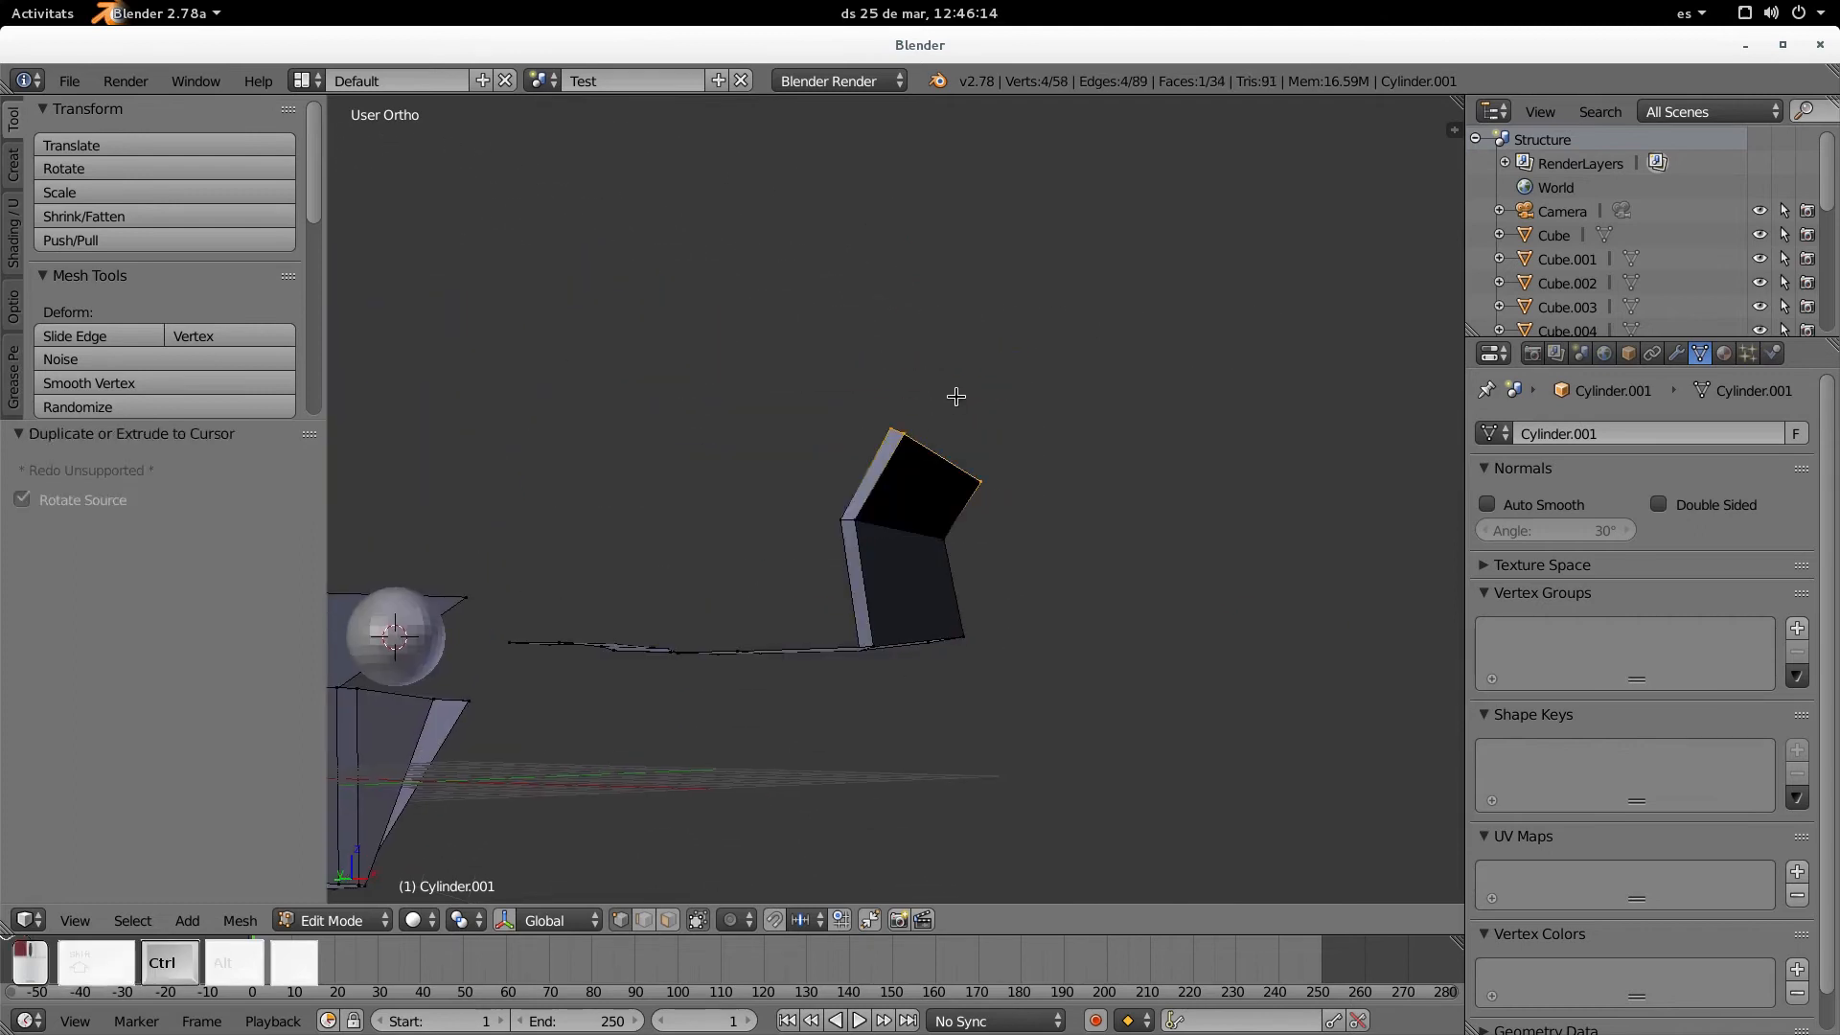
{"action": "left_click", "coordinate": [1020, 385], "text": "ctrl"}
{"action": "left_click", "coordinate": [1199, 378], "text": "ctrl"}
Extrude one vertex of the strip into a bent chain of edges, and extrude the chain's vertices into a sheet of faces
{"action": "middle_click_drag", "start_coordinate": [1199, 378], "coordinate": [757, 693]}
{"action": "right_click", "coordinate": [566, 595]}
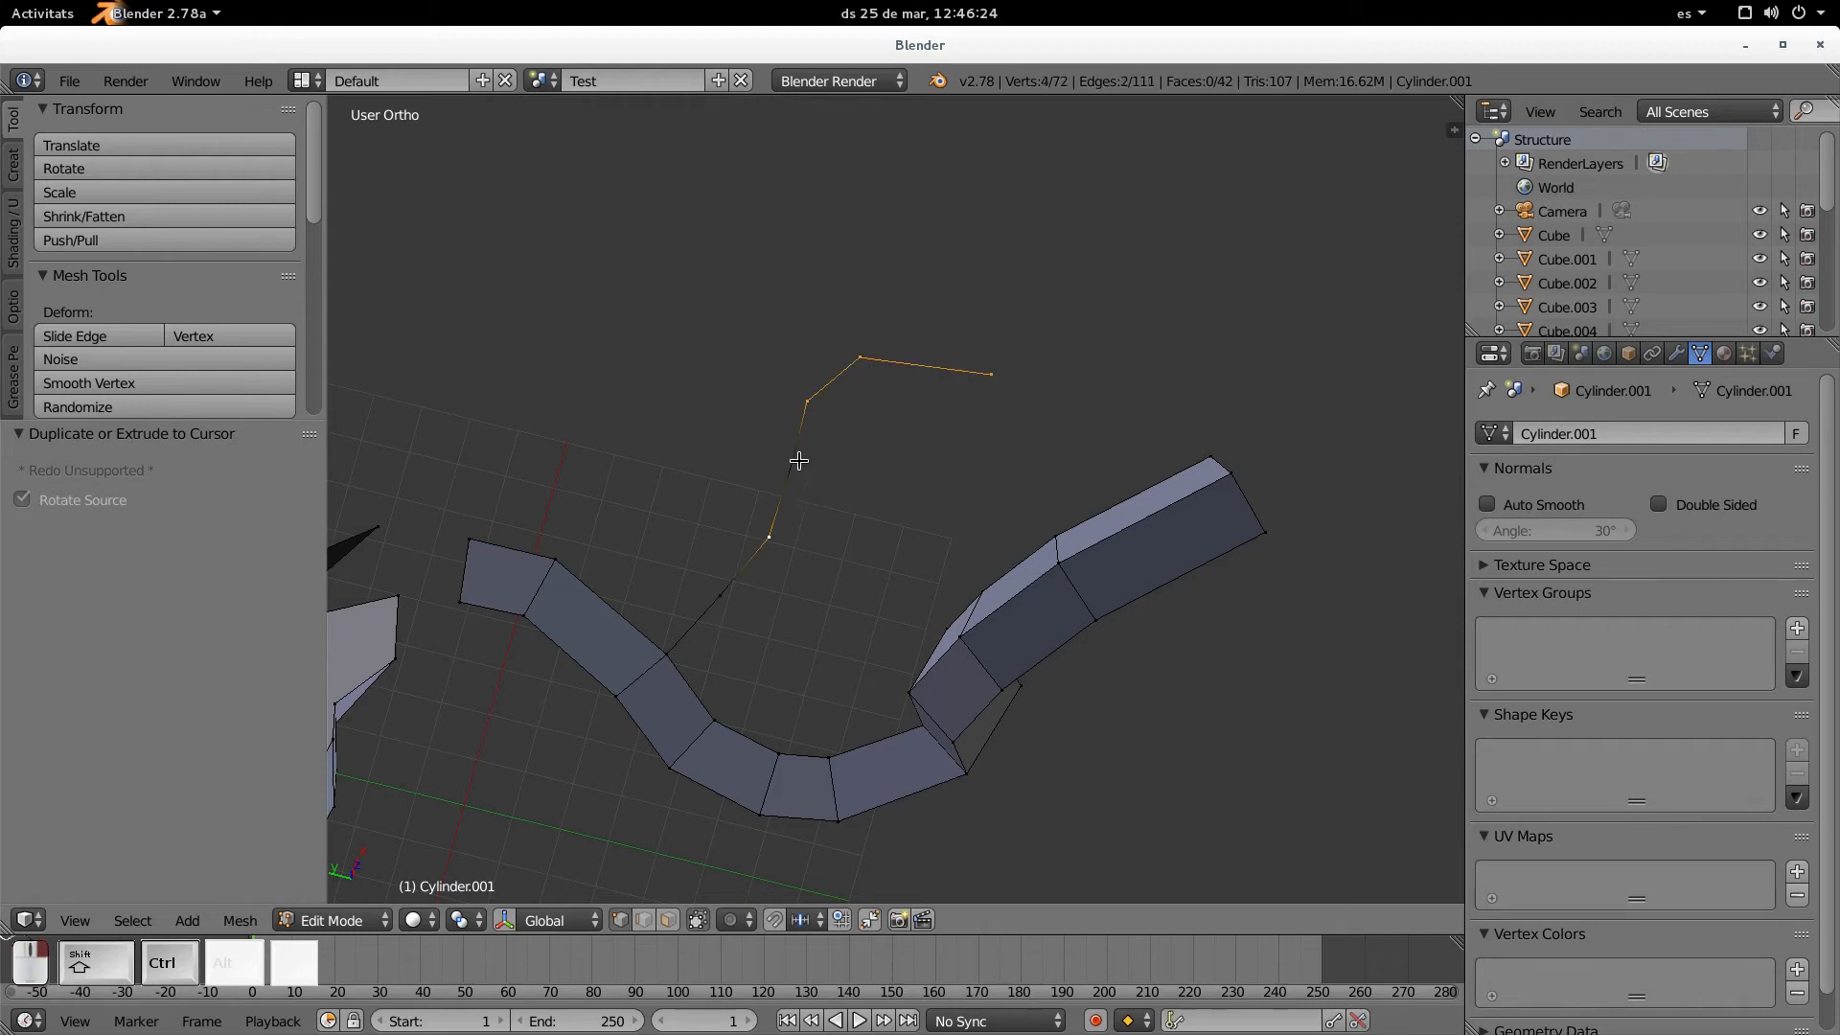
{"action": "left_click", "coordinate": [688, 313], "text": "ctrl"}
Extrude the upper face of the arm's end segment upward in two stacked segments, the last by -1.504 along the normal
{"action": "middle_click_drag", "start_coordinate": [924, 587], "coordinate": [904, 460]}
{"action": "right_click", "coordinate": [910, 479]}
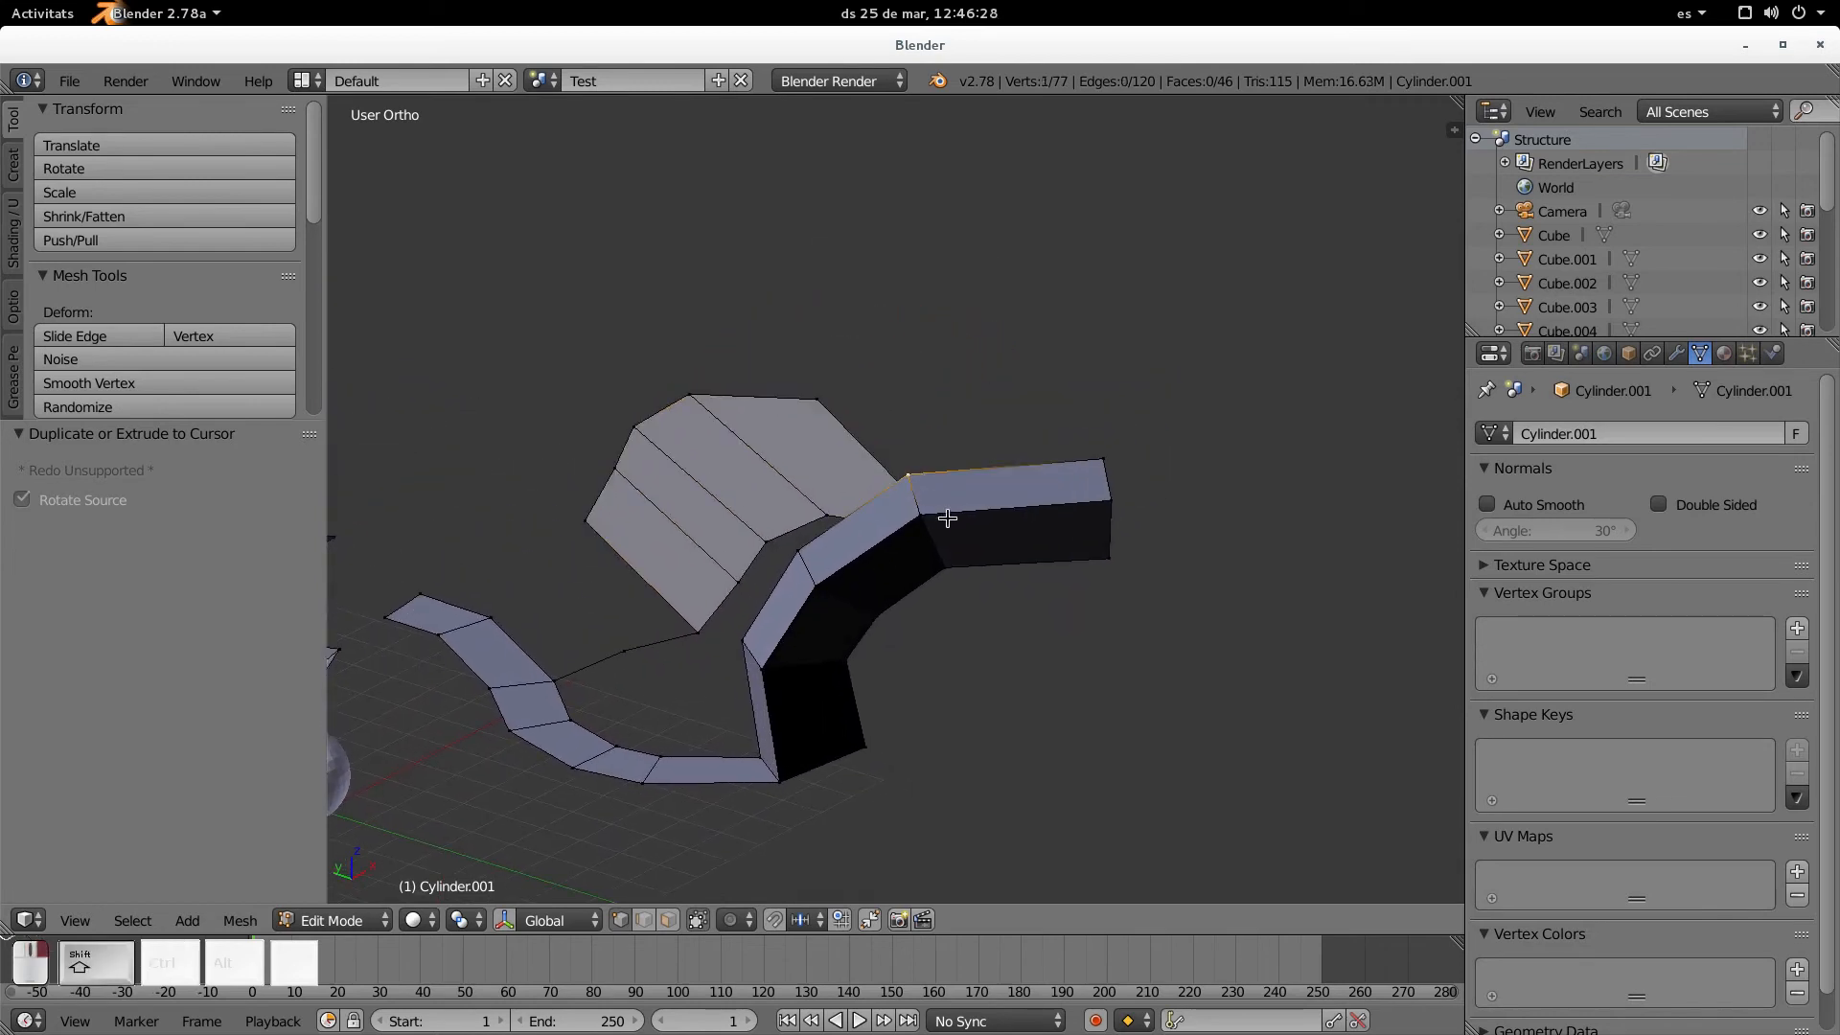
{"action": "right_click", "coordinate": [1093, 467], "text": "shift"}
{"action": "middle_click_drag", "start_coordinate": [1092, 468], "coordinate": [1060, 473]}
{"action": "key", "text": "e"}
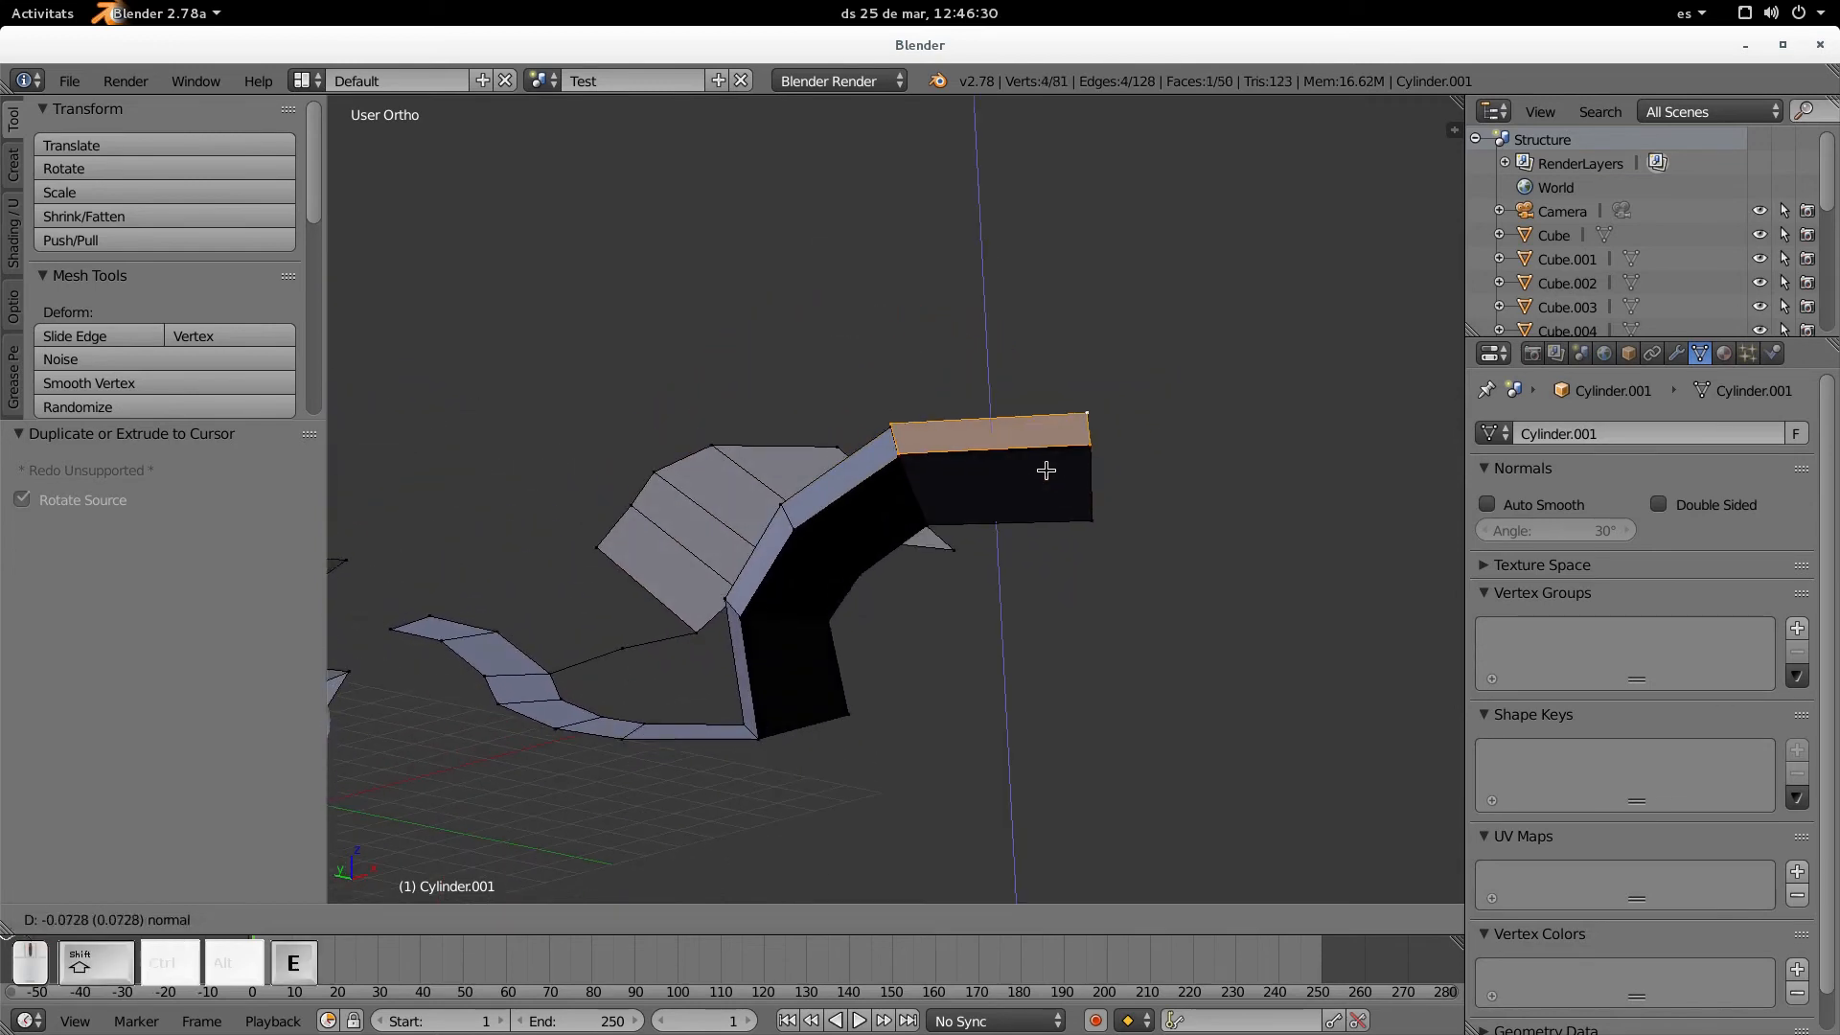
{"action": "left_click", "coordinate": [1002, 341]}
{"action": "middle_click_drag", "start_coordinate": [1003, 341], "coordinate": [843, 528]}
{"action": "right_click", "coordinate": [844, 528]}
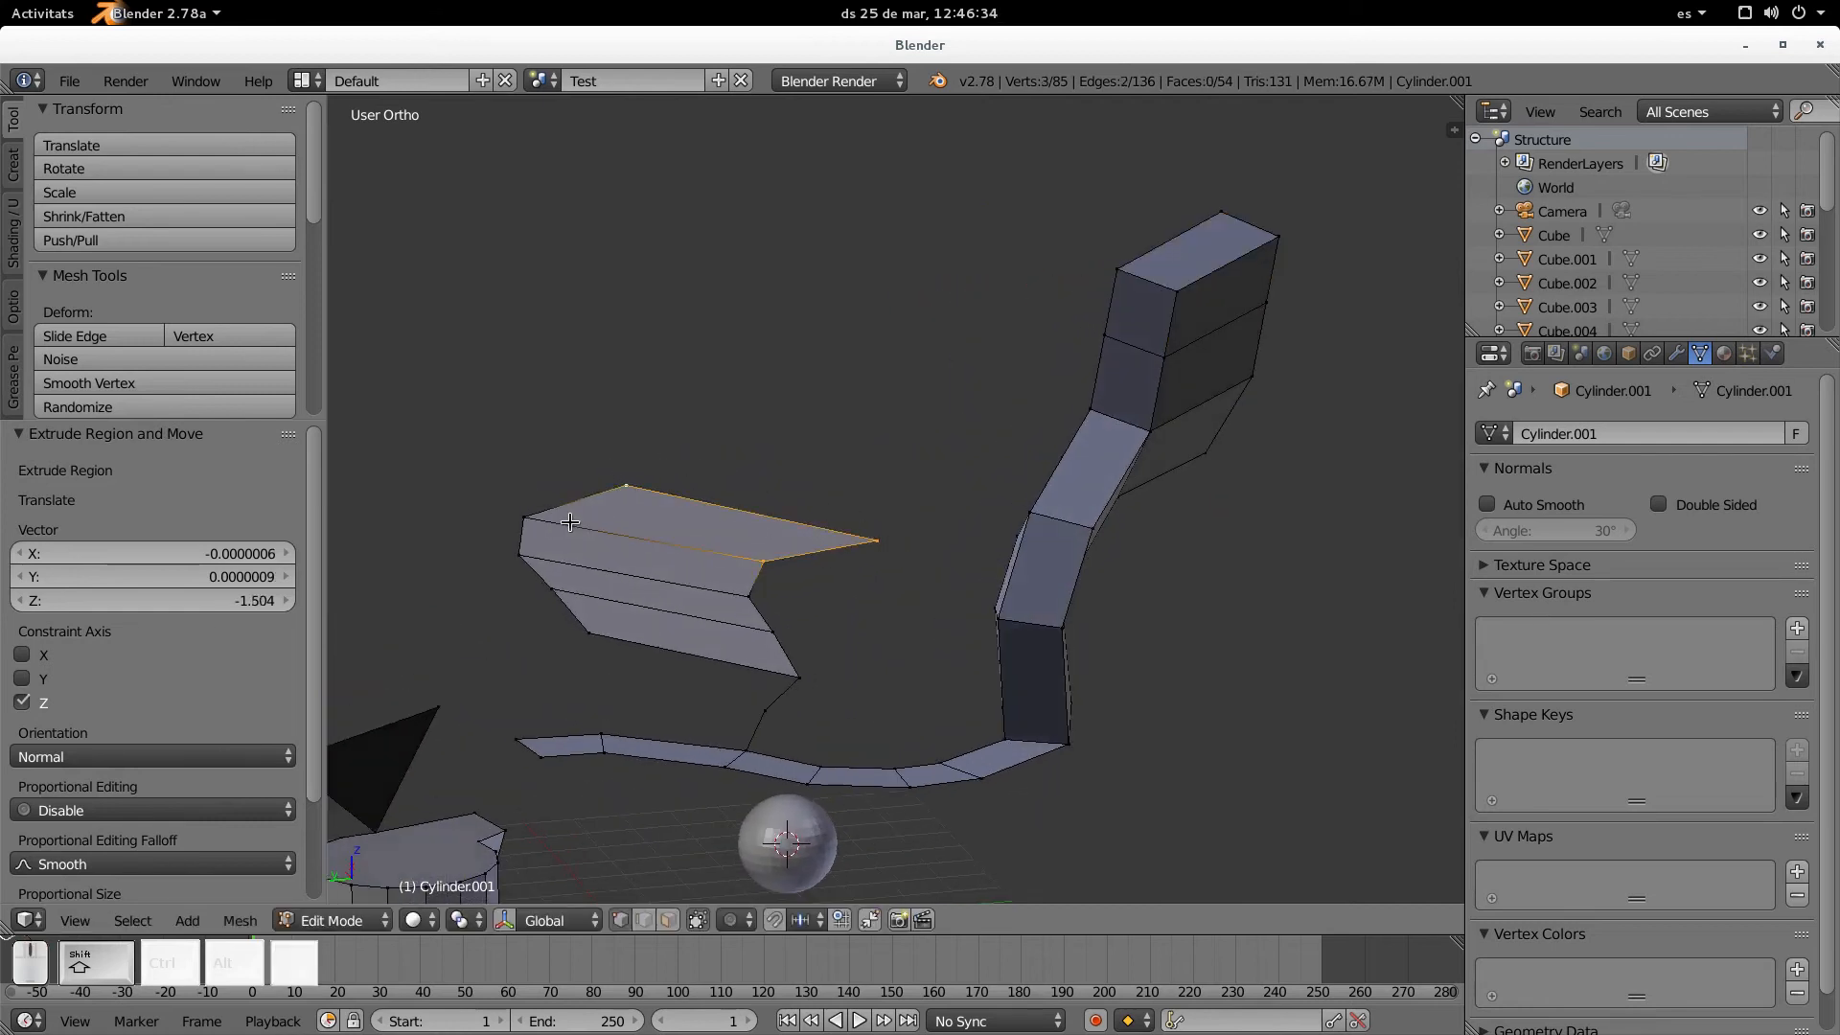
{"action": "key", "text": "a"}
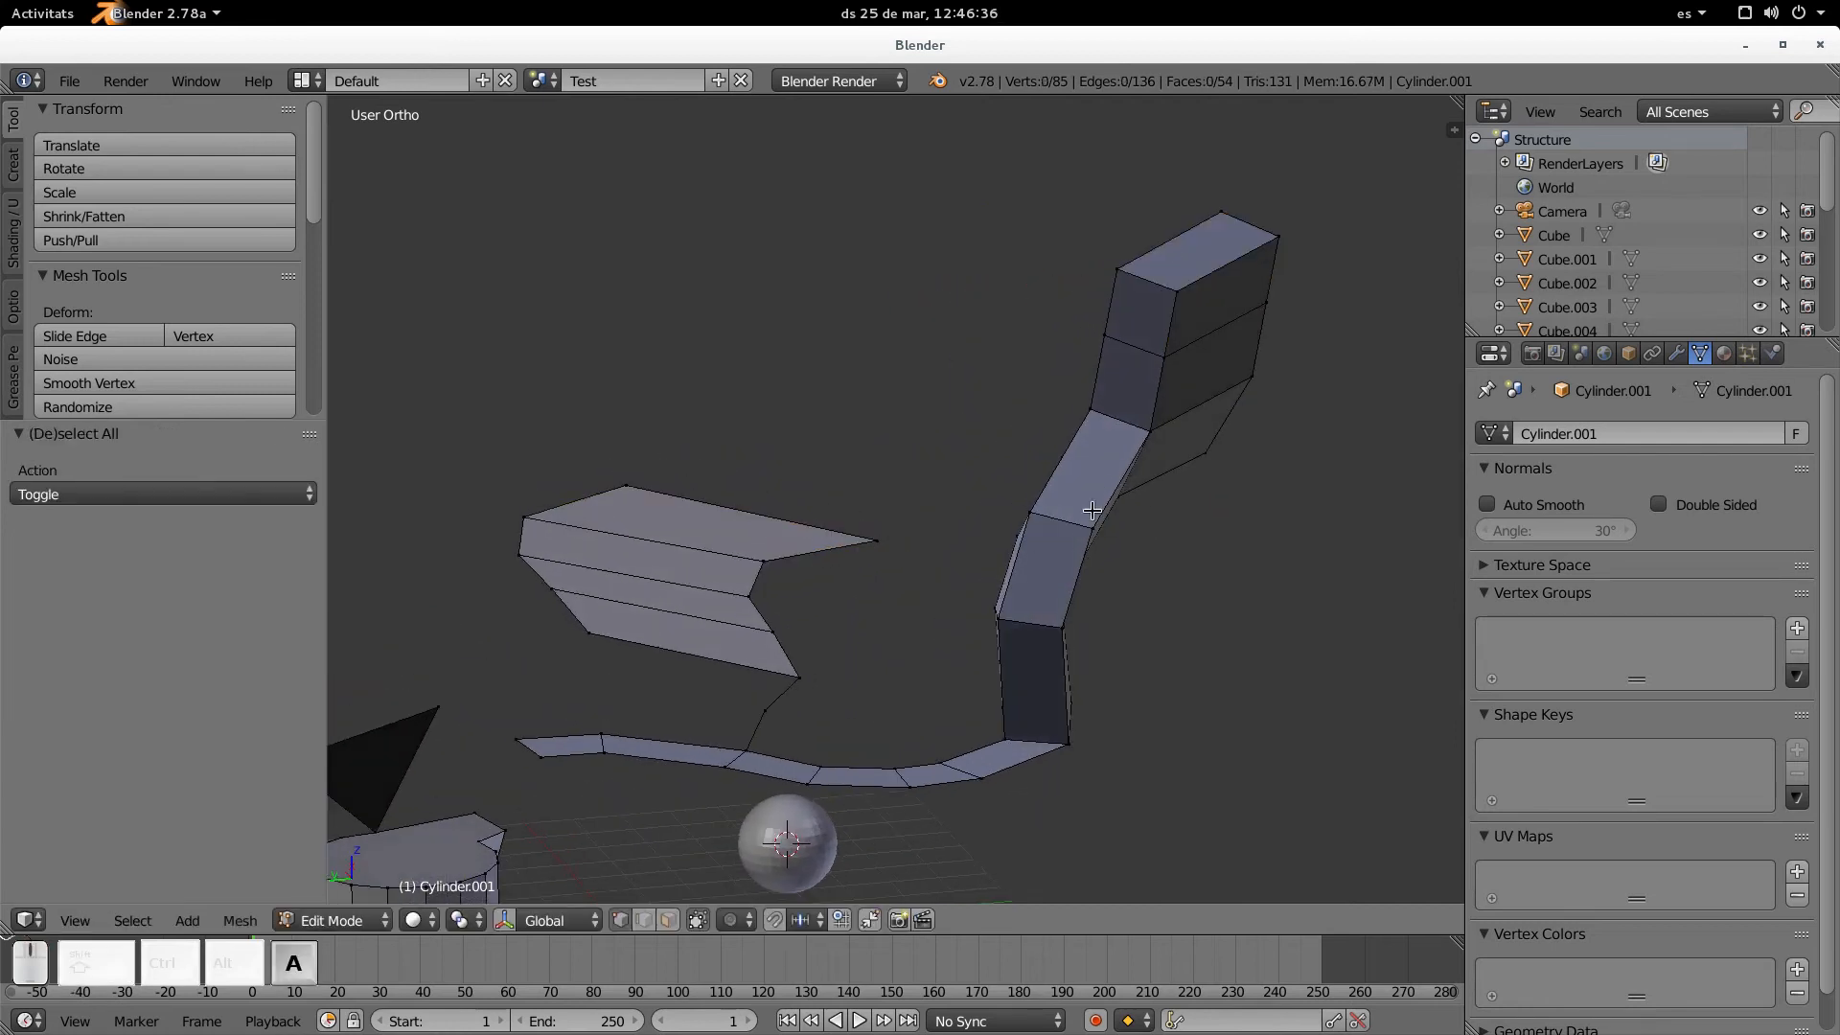
{"action": "middle_click_drag", "start_coordinate": [1091, 510], "coordinate": [1000, 469]}
{"action": "key", "text": "ctrl+r"}
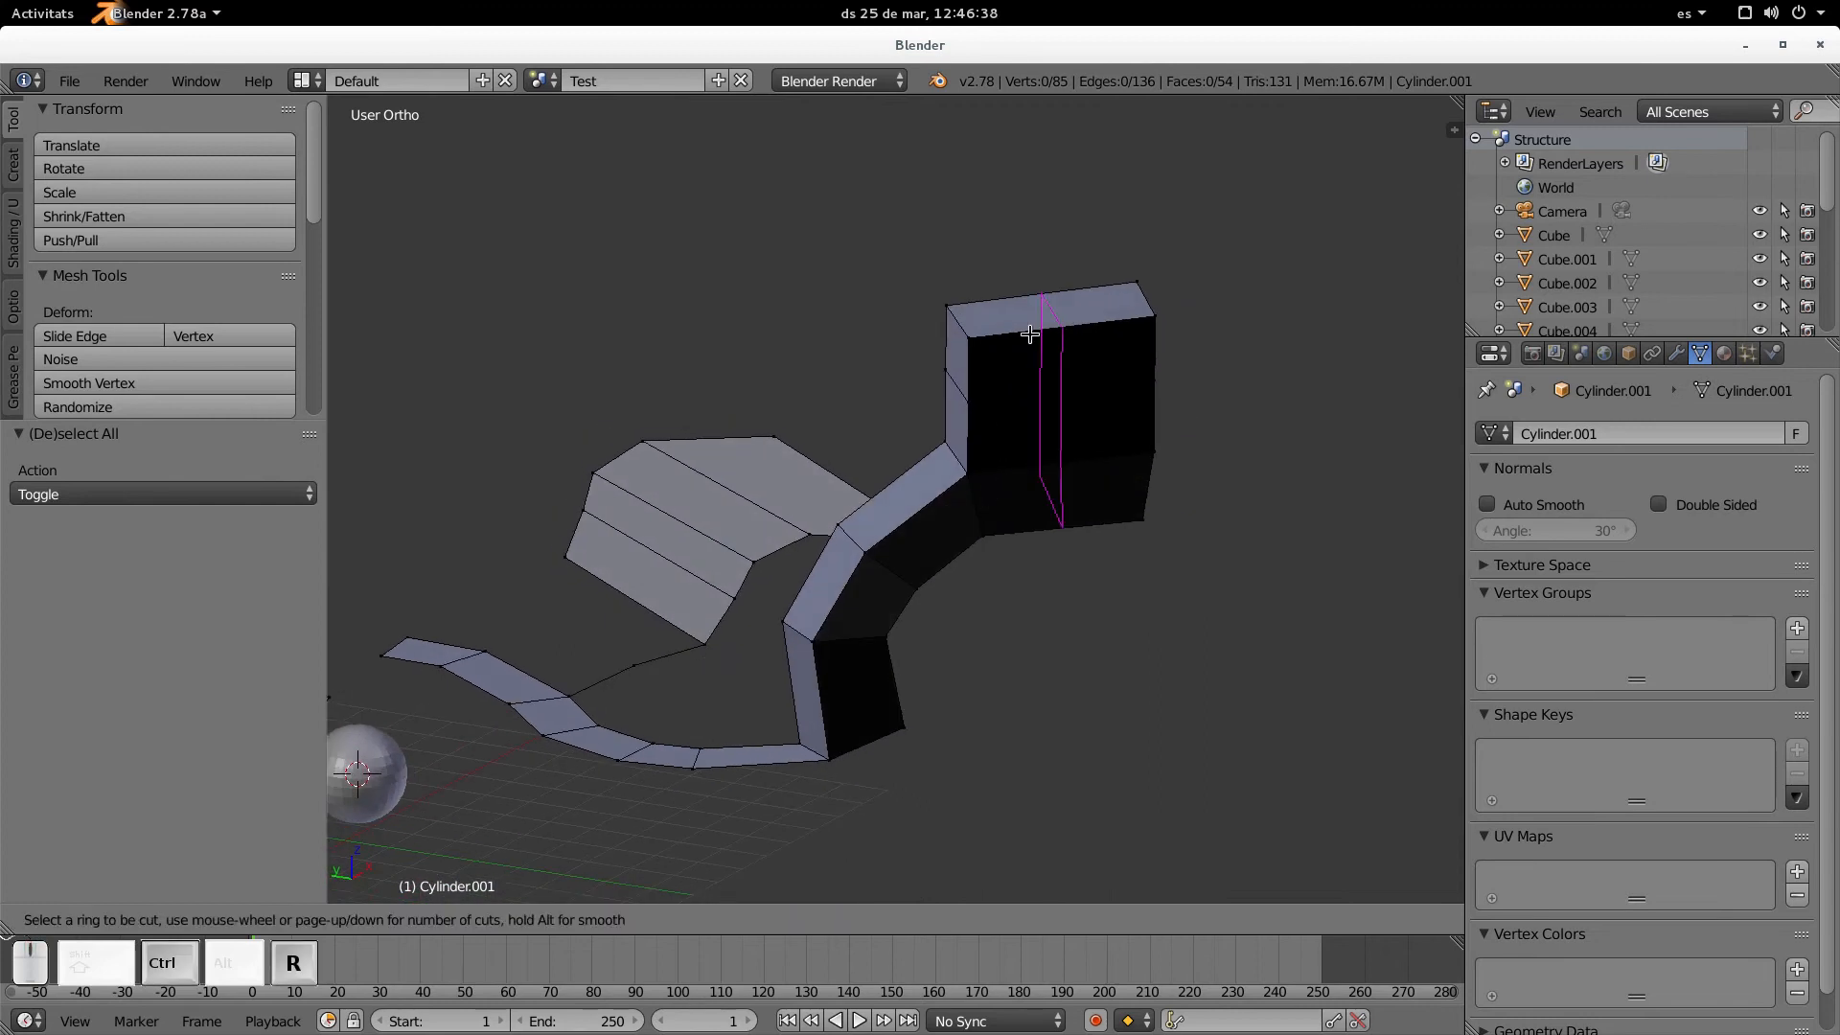
{"action": "scroll", "coordinate": [1033, 336], "scroll_direction": "up", "scroll_amount": 4}
{"action": "scroll", "coordinate": [1035, 336], "scroll_direction": "down", "scroll_amount": 2}
{"action": "right_click", "coordinate": [1038, 337]}
Subdivide the outermost face of the separate folded sheet with 3 cuts
{"action": "middle_click_drag", "start_coordinate": [1040, 338], "coordinate": [853, 496]}
{"action": "right_click", "coordinate": [782, 487]}
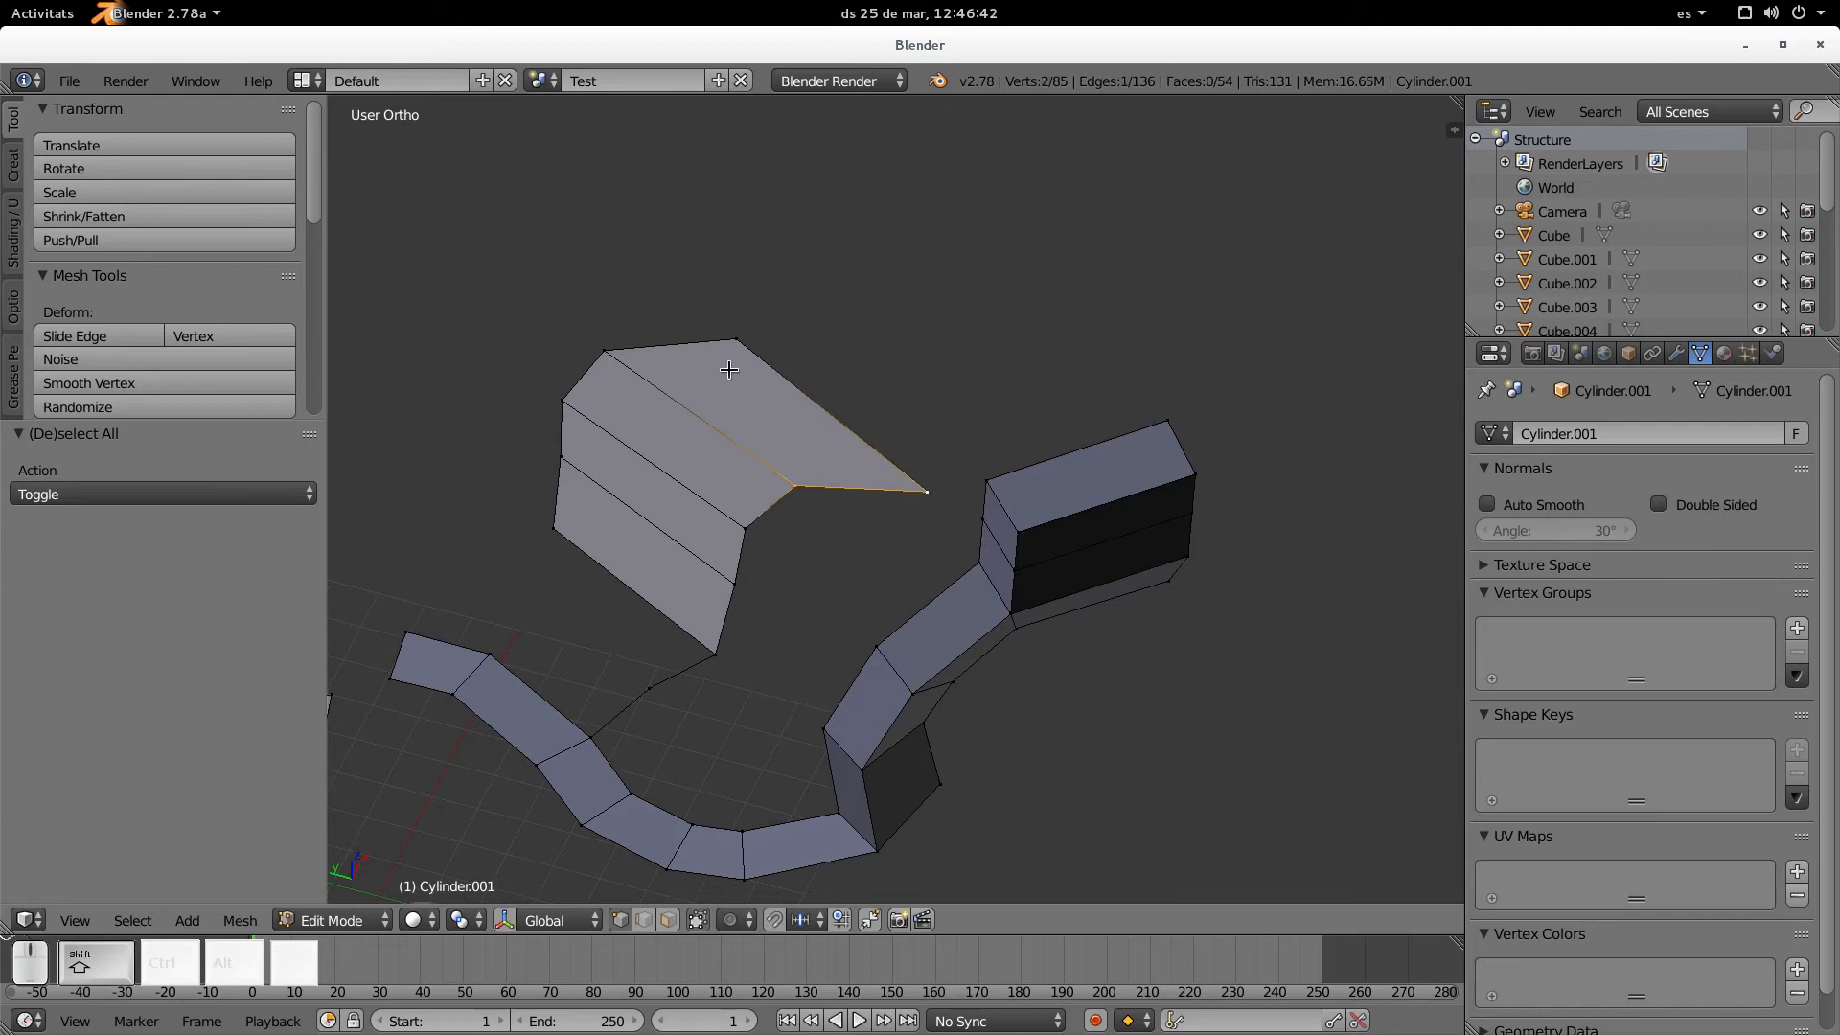
{"action": "right_click", "coordinate": [625, 342], "text": "shift"}
{"action": "key", "text": "w"}
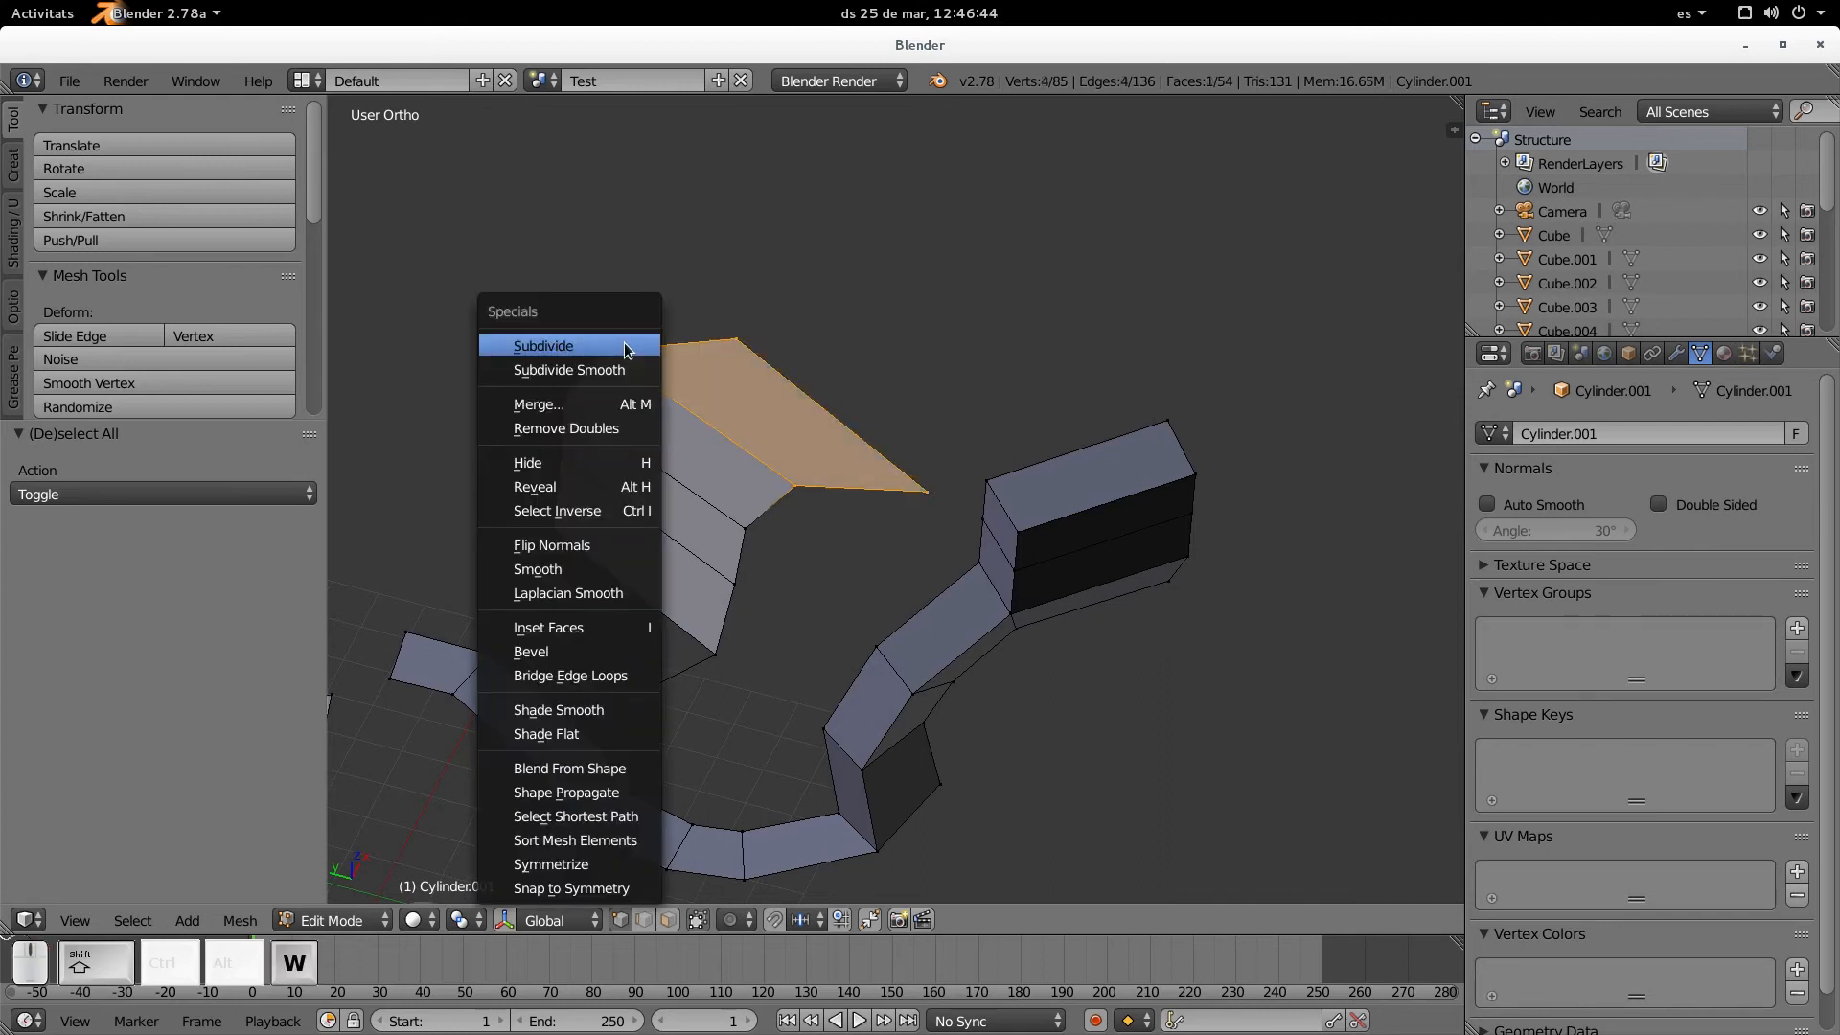
{"action": "left_click", "coordinate": [627, 347]}
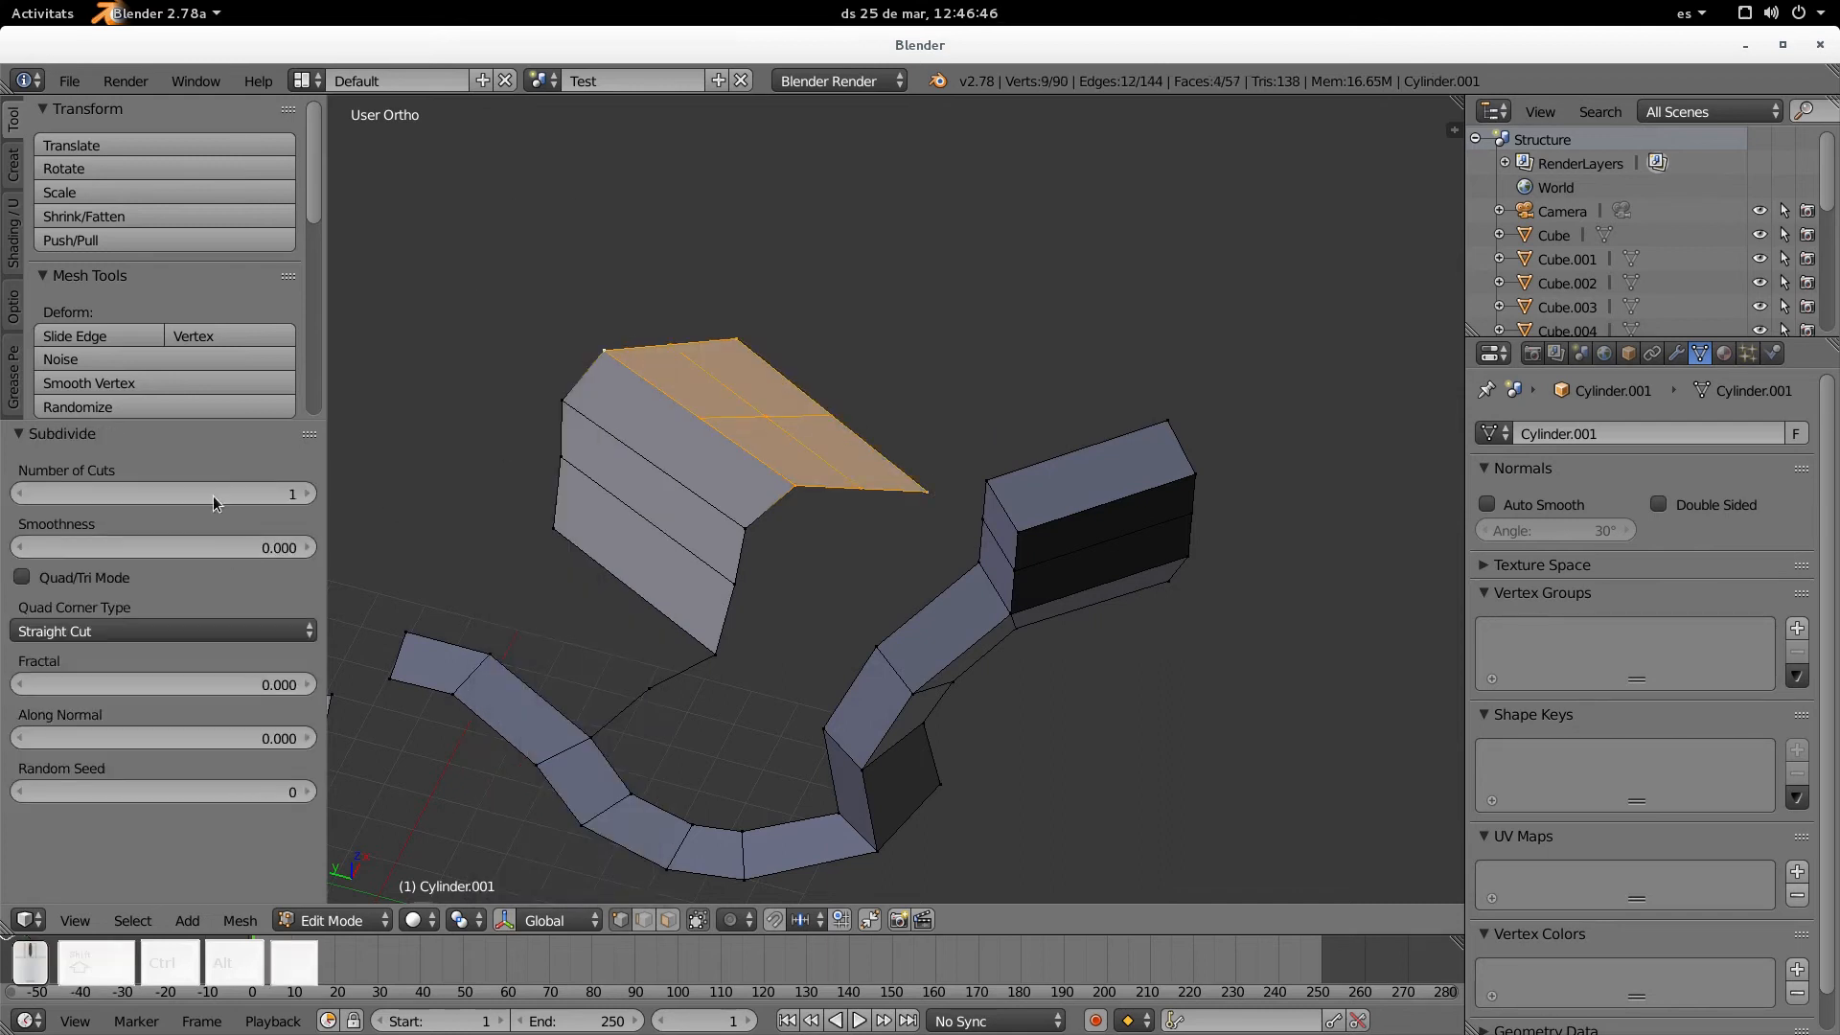
{"action": "left_click_drag", "start_coordinate": [213, 497], "coordinate": [230, 496]}
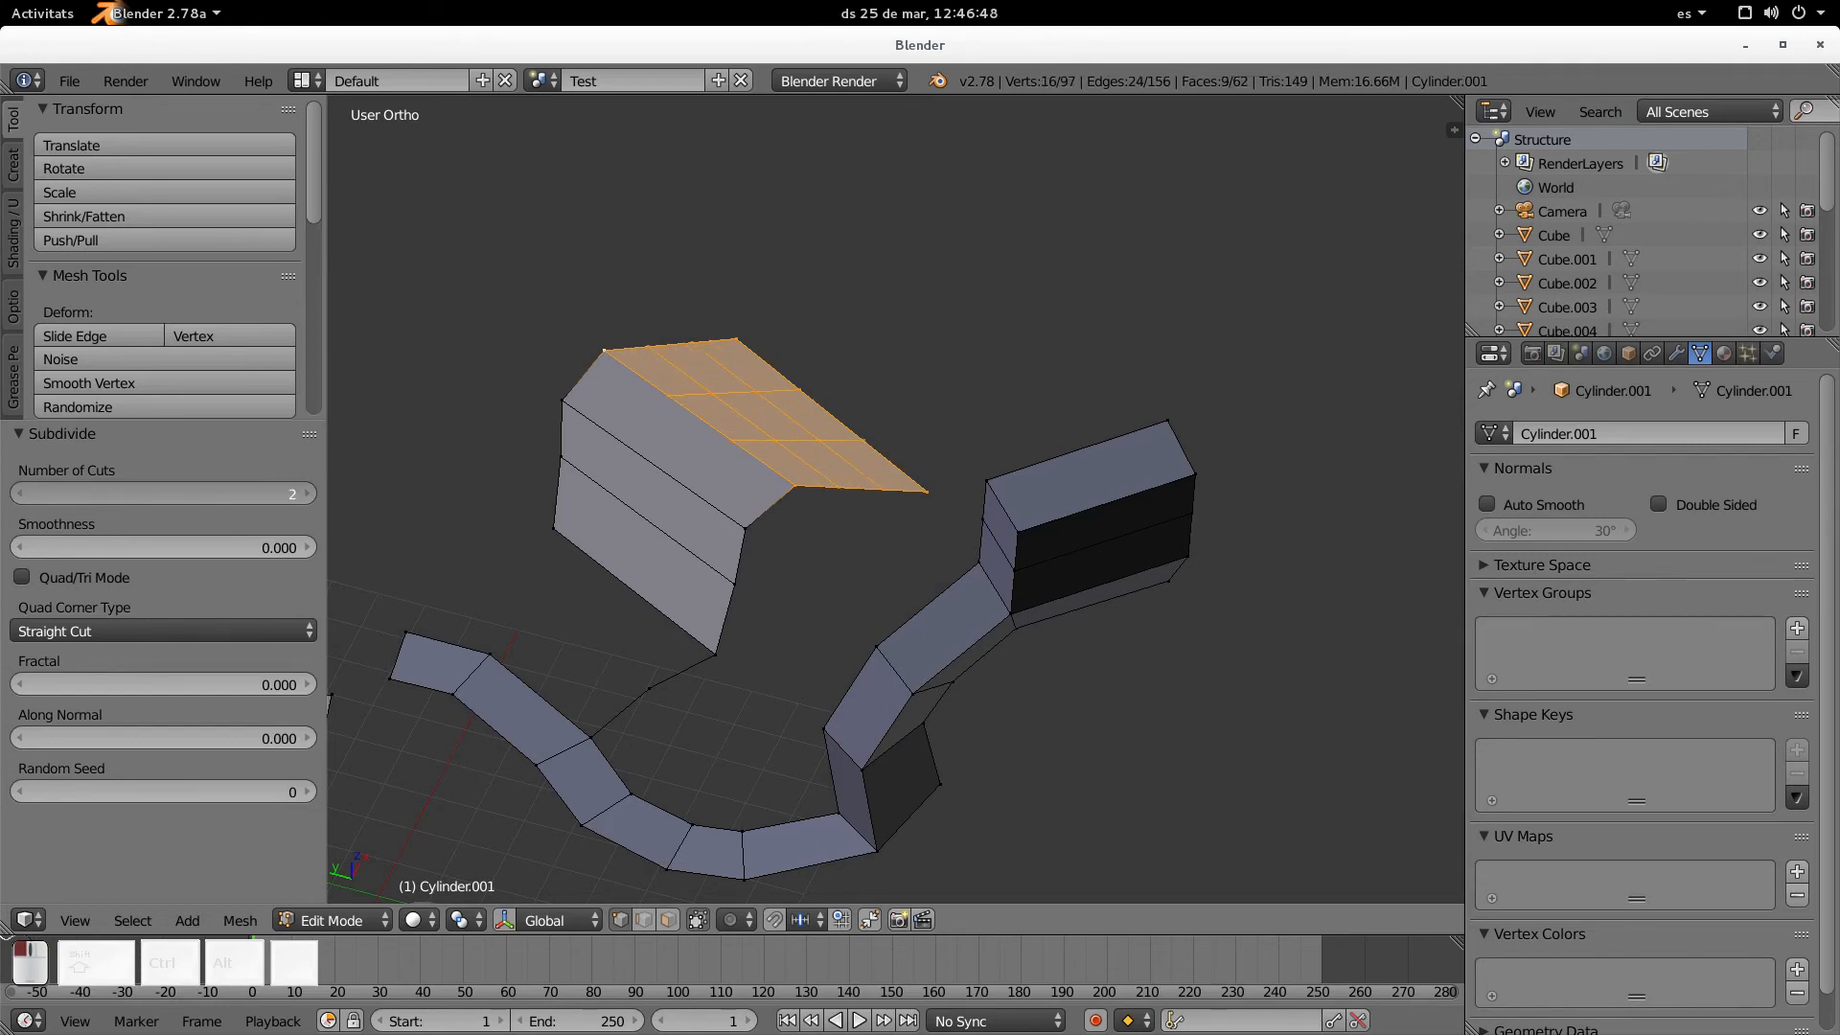
Add 4 loop cuts across the block at the arm's end and slide them with a factor of 0.680
{"action": "middle_click_drag", "start_coordinate": [1162, 607], "coordinate": [1082, 378]}
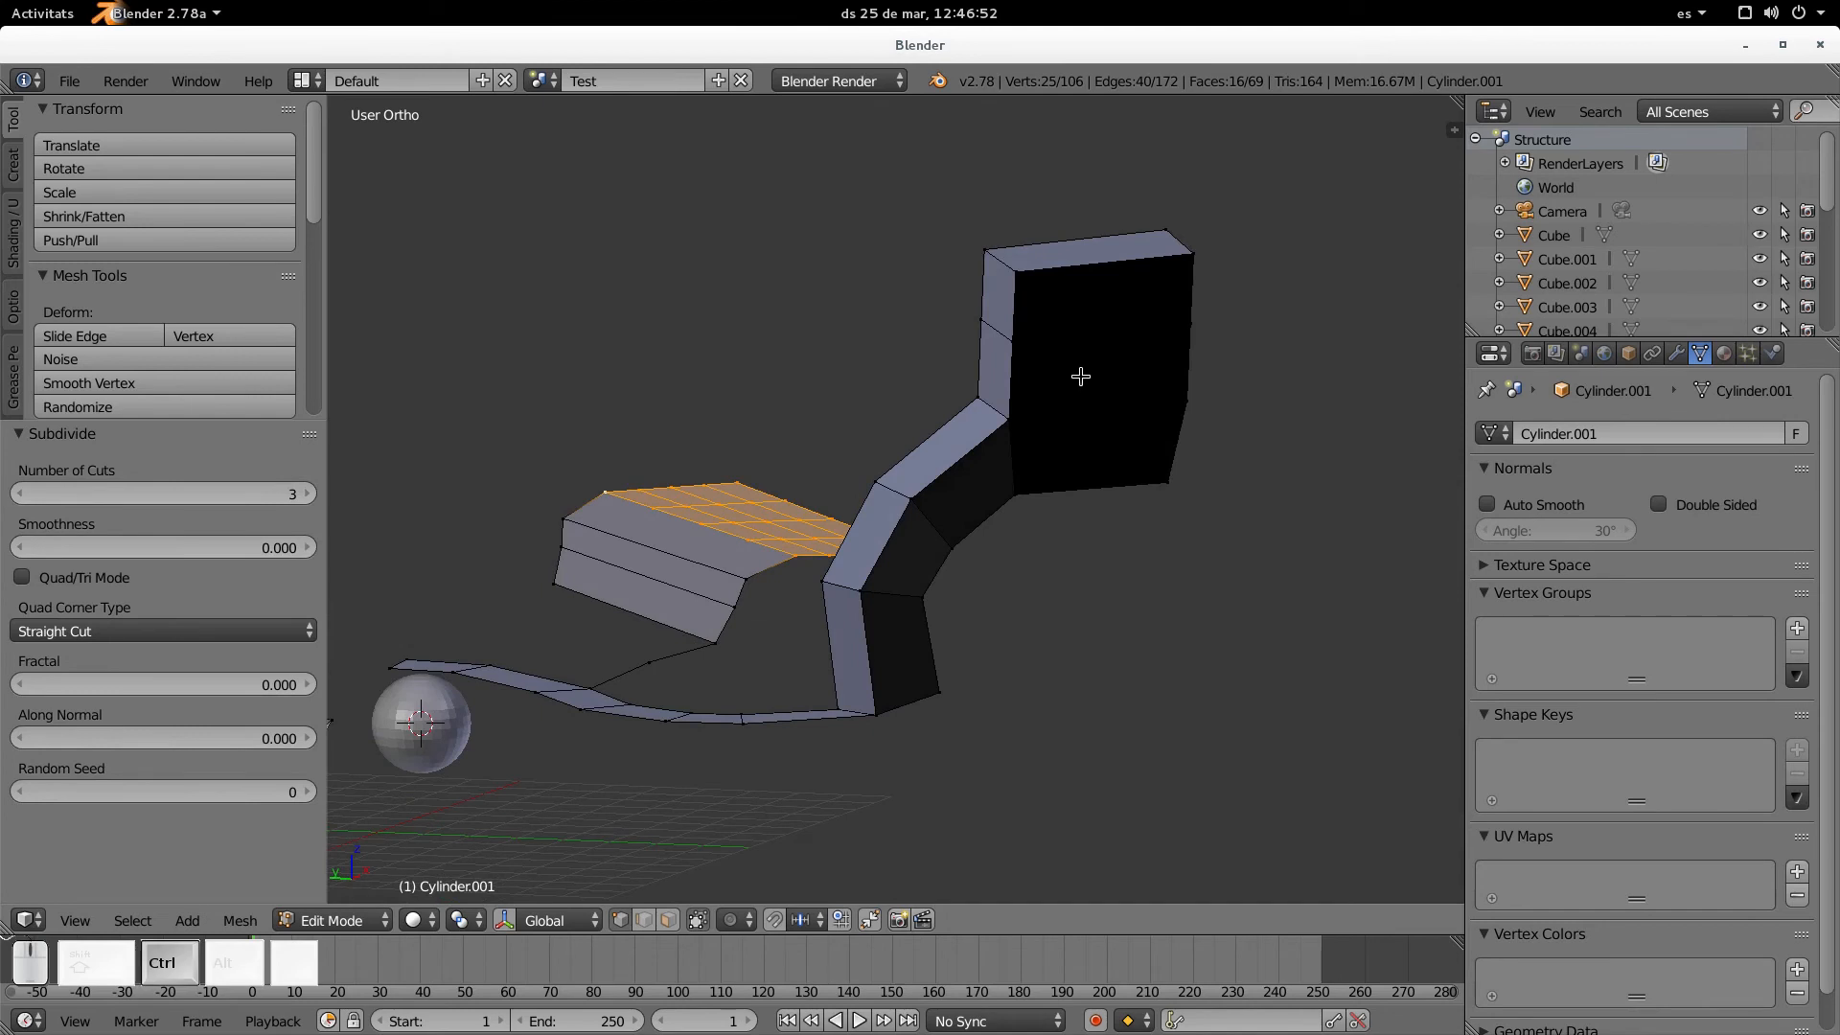
{"action": "key", "text": "ctrl+r"}
{"action": "scroll", "coordinate": [1081, 376], "scroll_direction": "up", "scroll_amount": 1}
{"action": "scroll", "coordinate": [1081, 379], "scroll_direction": "down", "scroll_amount": 1}
{"action": "scroll", "coordinate": [1085, 382], "scroll_direction": "up", "scroll_amount": 5}
{"action": "scroll", "coordinate": [1086, 381], "scroll_direction": "down", "scroll_amount": 5}
{"action": "scroll", "coordinate": [1086, 381], "scroll_direction": "up", "scroll_amount": 4}
{"action": "scroll", "coordinate": [1086, 381], "scroll_direction": "down", "scroll_amount": 3}
{"action": "scroll", "coordinate": [1086, 383], "scroll_direction": "up", "scroll_amount": 2}
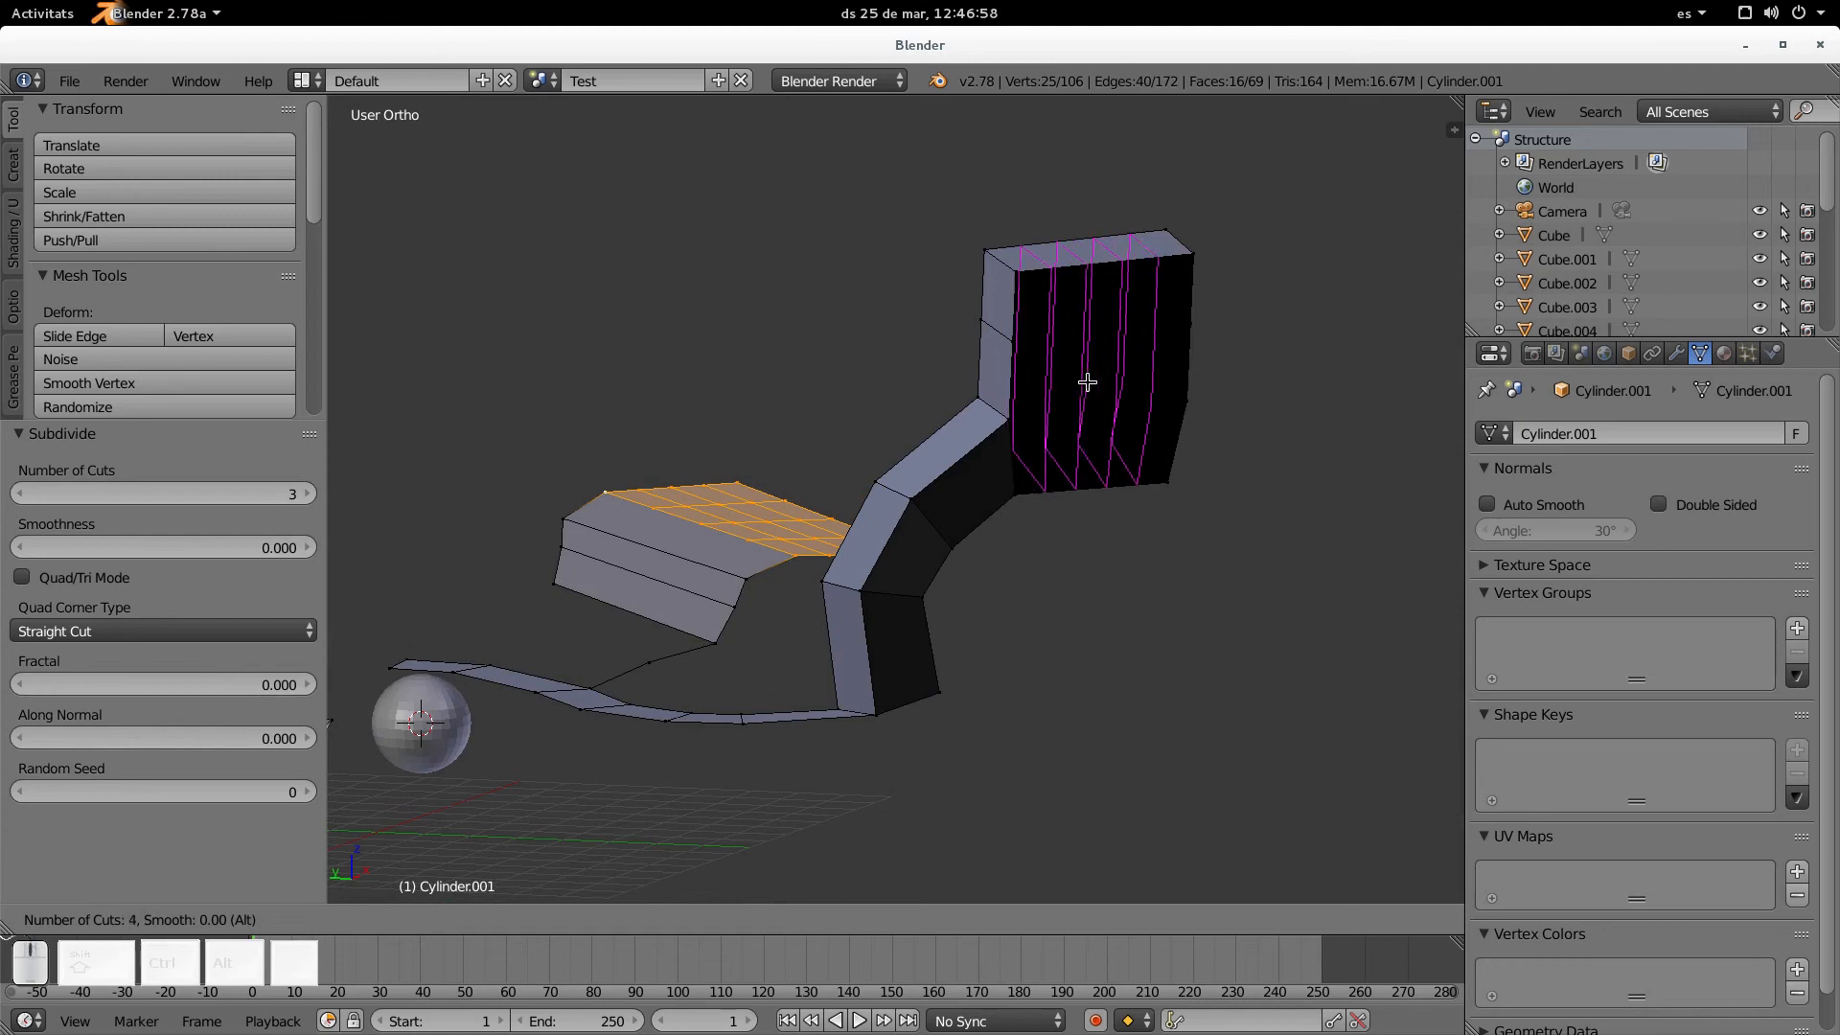
{"action": "left_click", "coordinate": [1087, 383]}
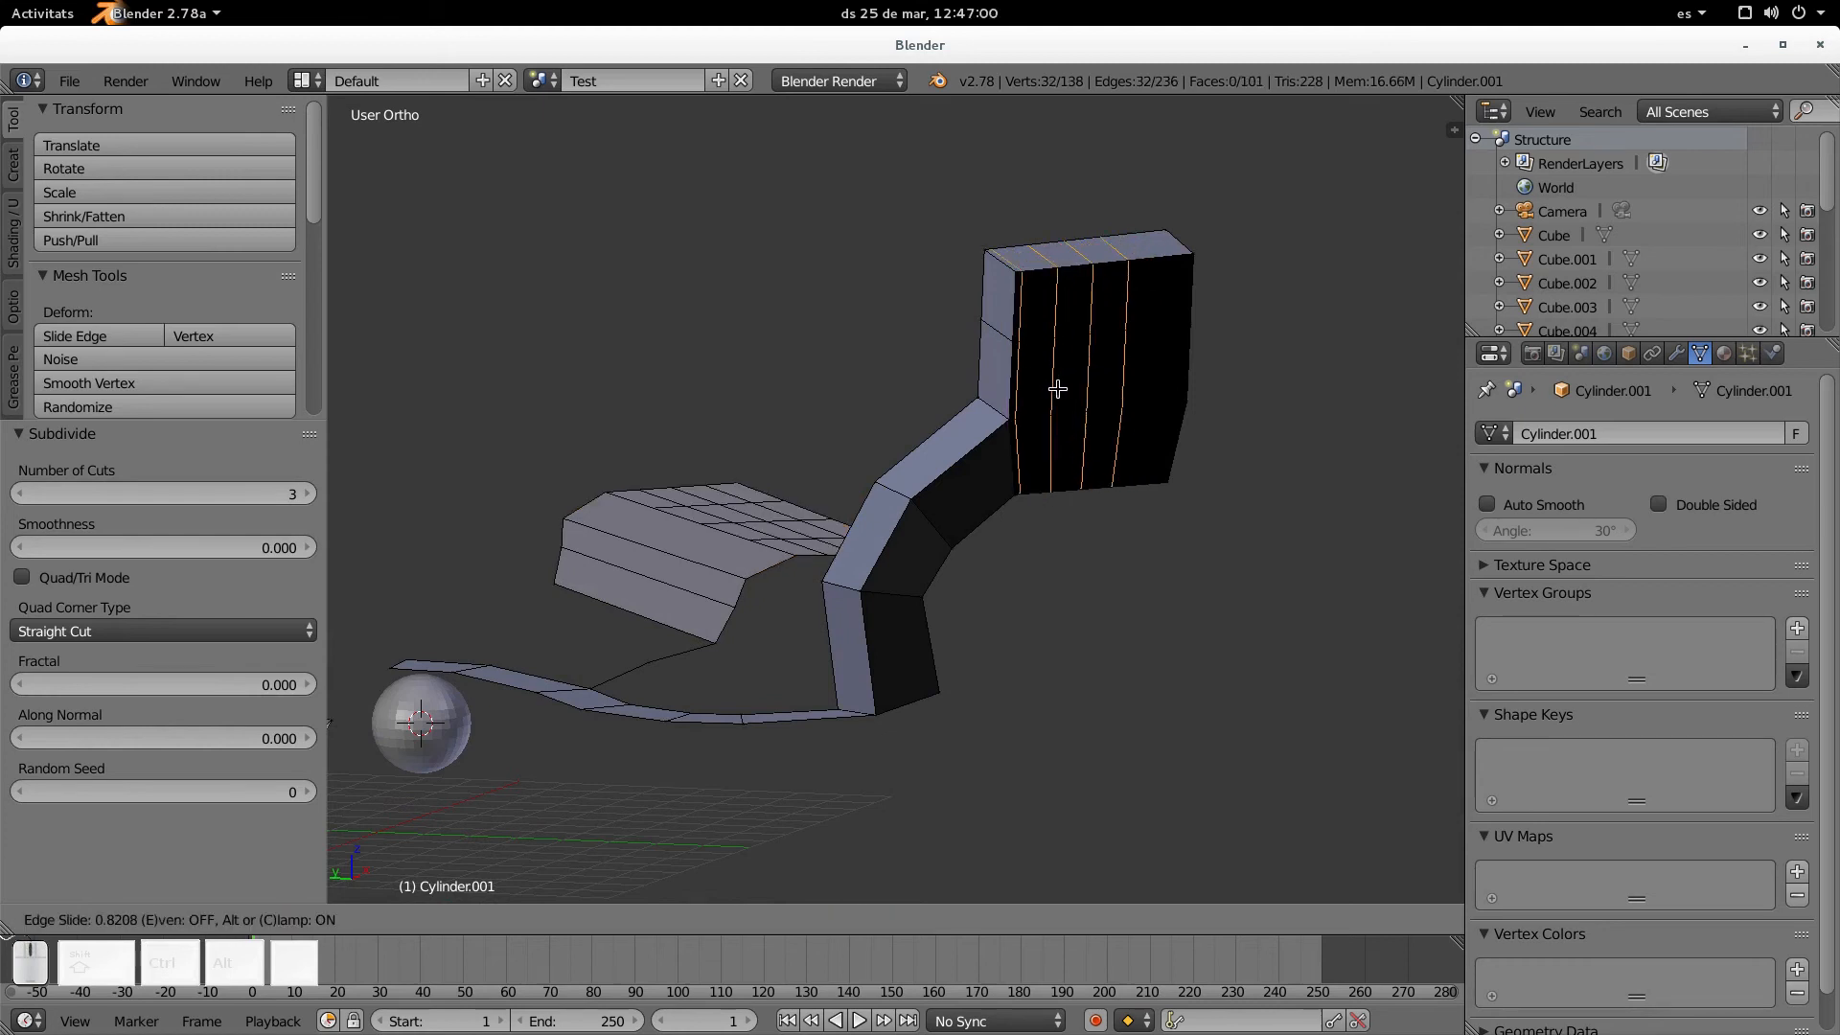
{"action": "left_click", "coordinate": [1063, 387]}
Rip a loop-cut vertex on the block's side and open a hole there, moving a vertex by X 0.248, Y -0.053, Z 0.050
{"action": "middle_click_drag", "start_coordinate": [1104, 388], "coordinate": [1020, 373]}
{"action": "middle_click_drag", "start_coordinate": [1020, 374], "coordinate": [1235, 517], "text": "shift"}
{"action": "middle_click_drag", "start_coordinate": [1073, 555], "coordinate": [1222, 584]}
{"action": "scroll", "coordinate": [1083, 450], "scroll_direction": "up", "scroll_amount": 3}
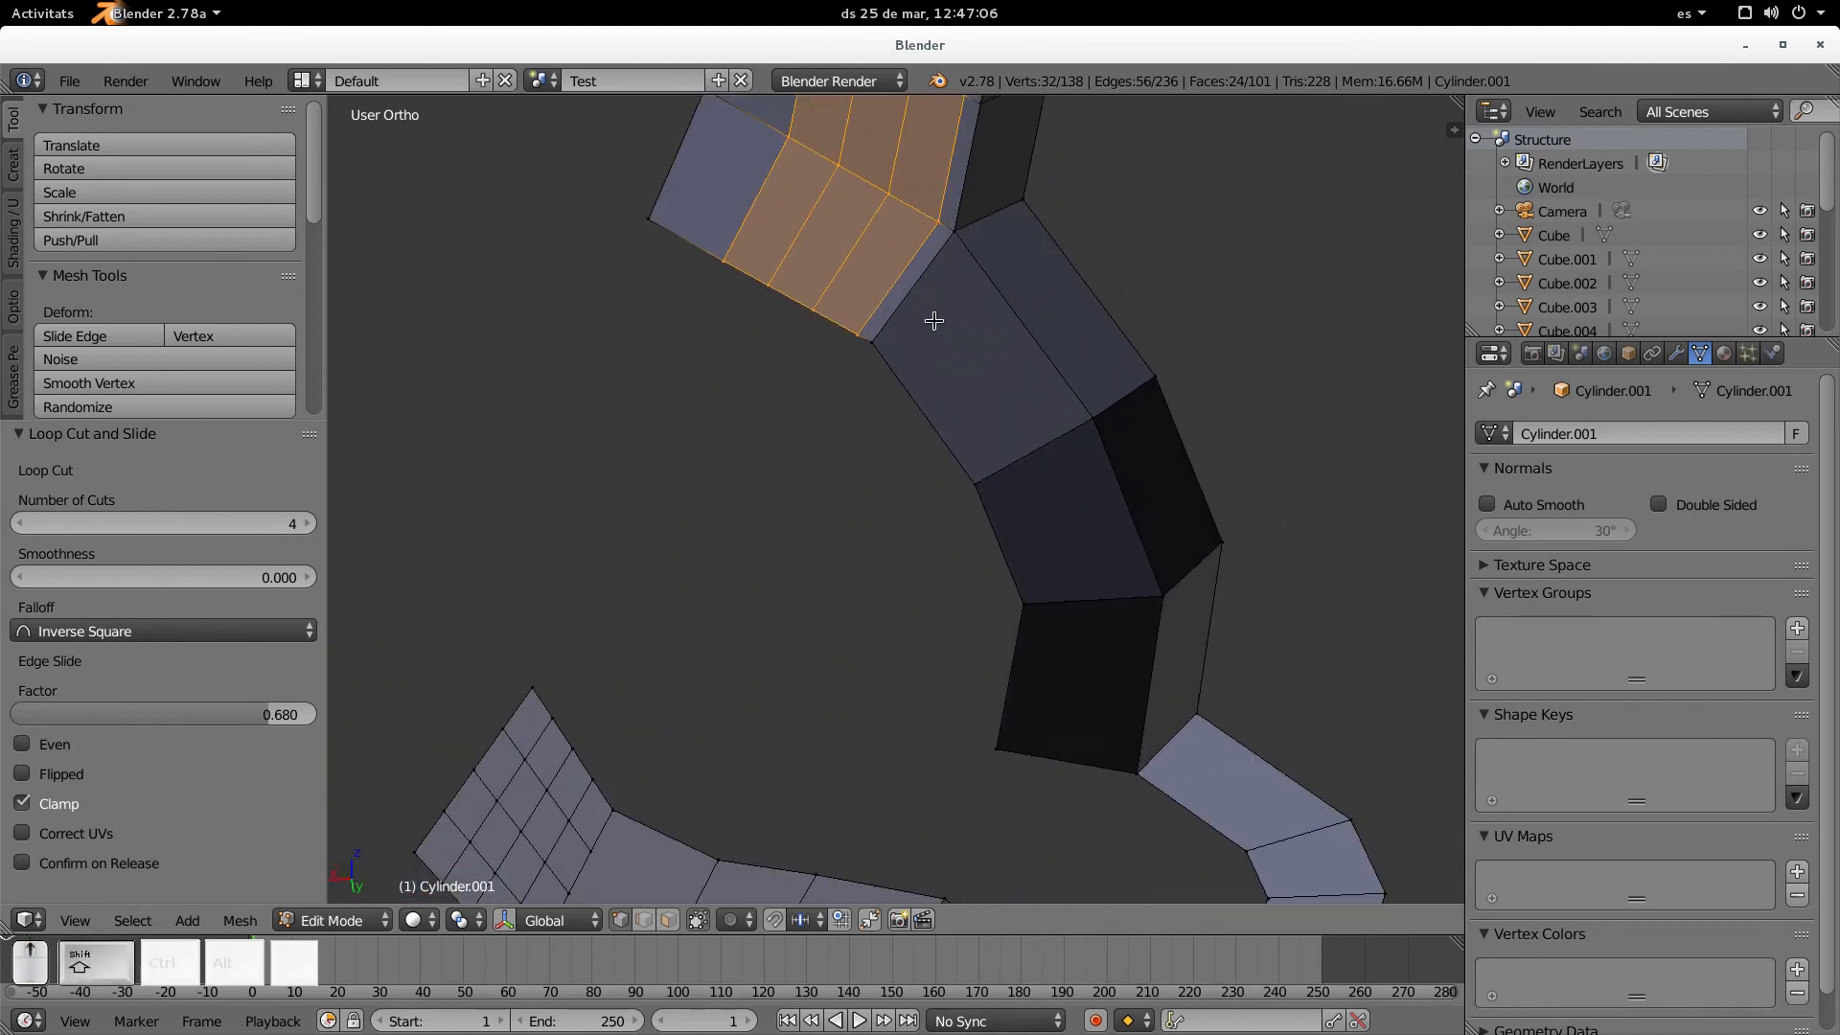
{"action": "middle_click_drag", "start_coordinate": [933, 316], "coordinate": [966, 694], "text": "shift"}
{"action": "scroll", "coordinate": [966, 694], "scroll_direction": "up", "scroll_amount": 3}
{"action": "right_click", "coordinate": [879, 606]}
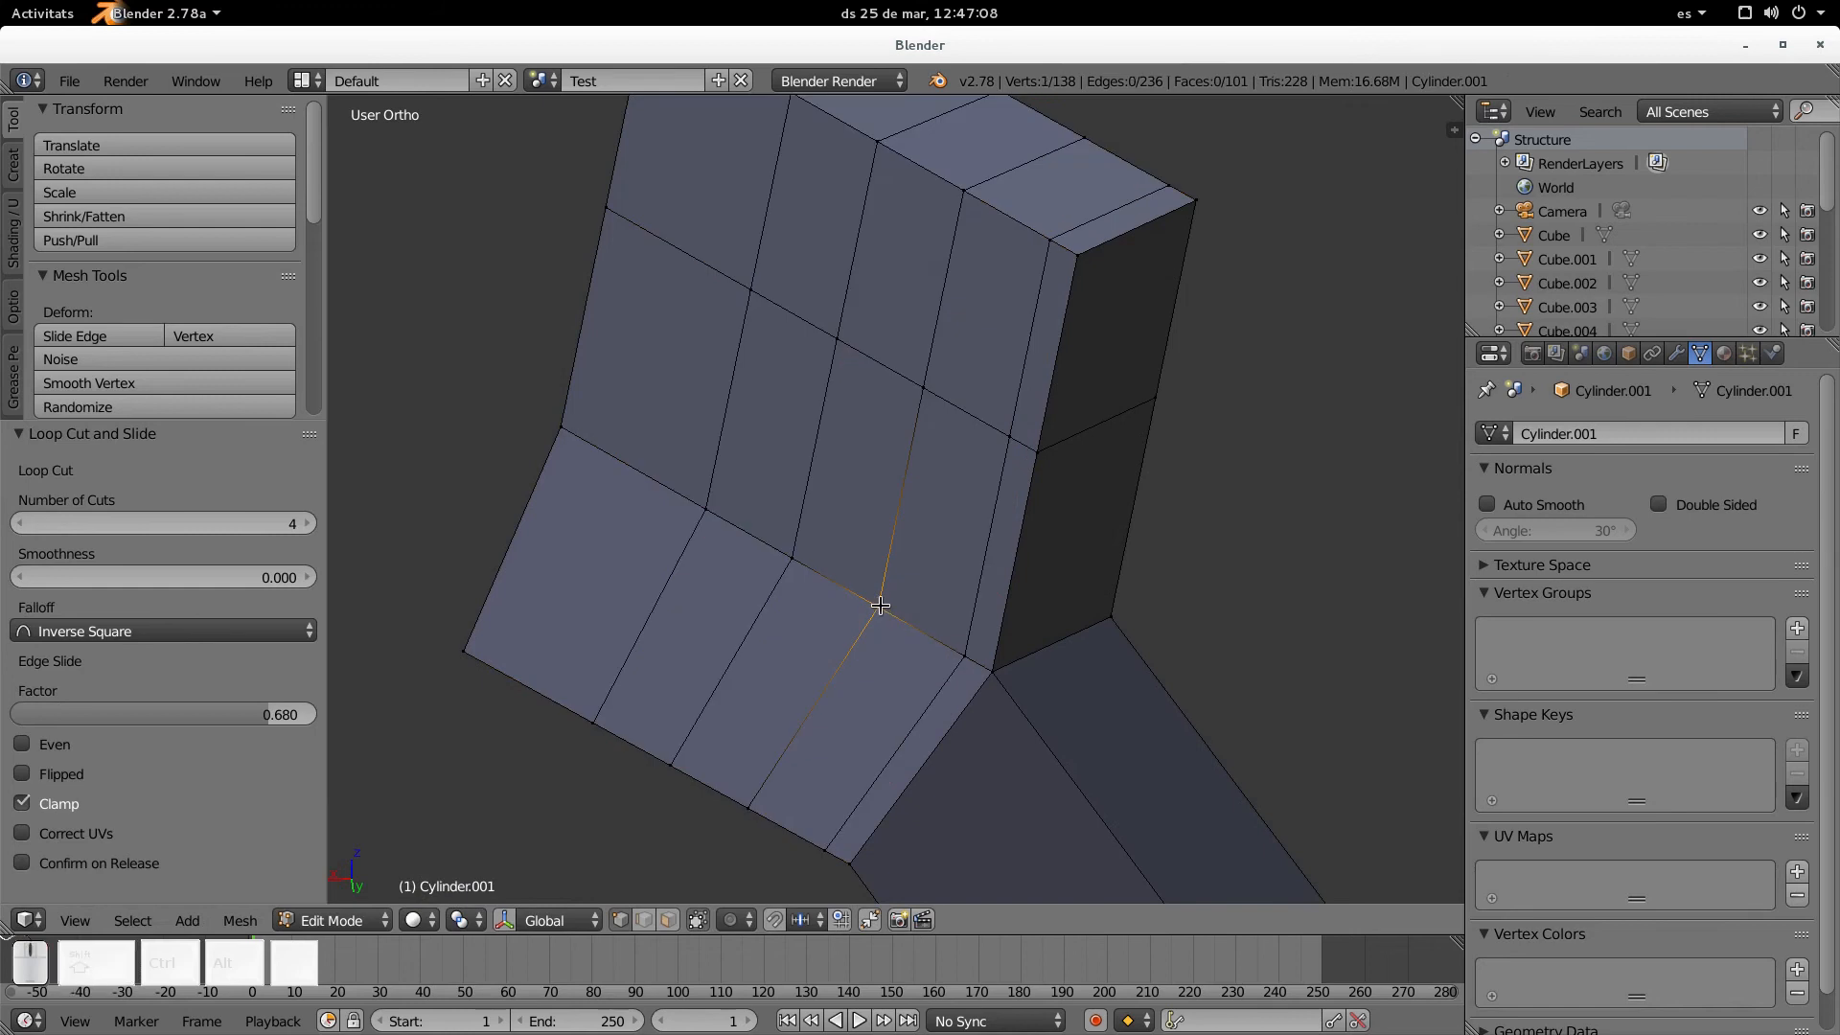
{"action": "key", "text": "v"}
{"action": "left_click", "coordinate": [828, 588]}
{"action": "key", "text": "g"}
{"action": "key", "text": "v"}
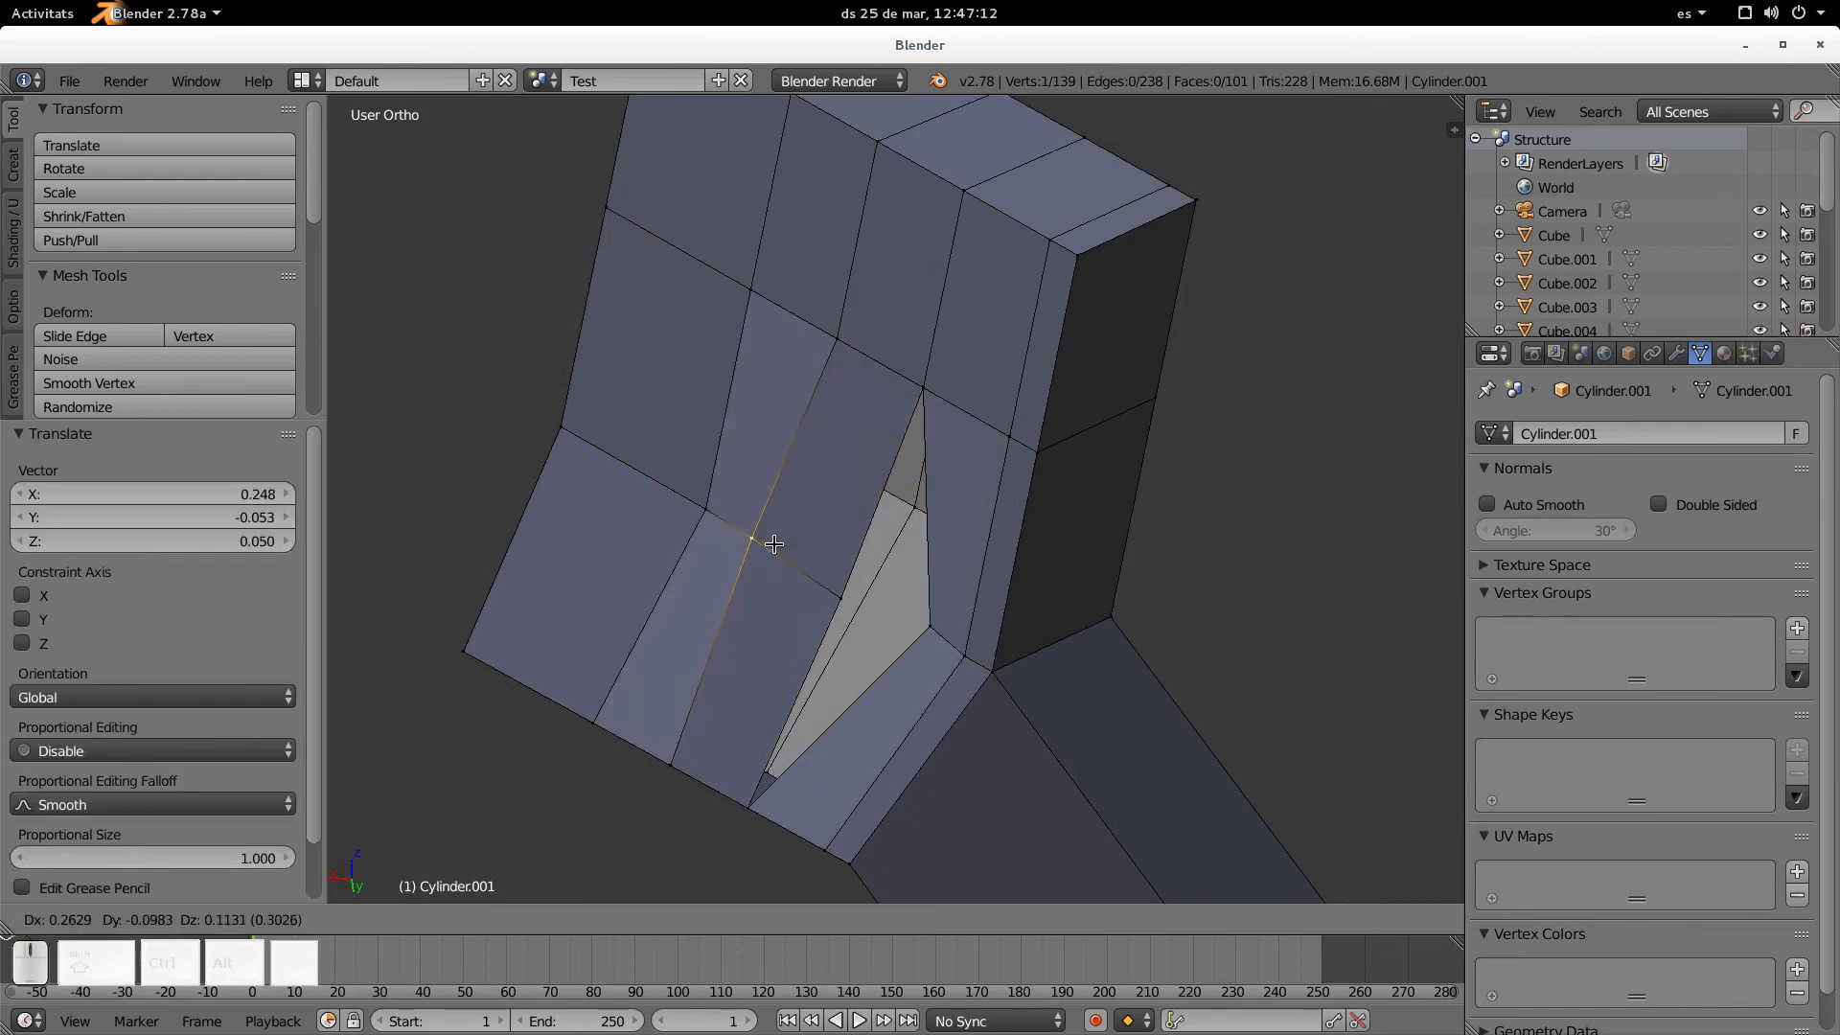
{"action": "right_click", "coordinate": [794, 553]}
Cut a zigzag line across the faces on the block's side with the Knife tool
{"action": "scroll", "coordinate": [814, 571], "scroll_direction": "down", "scroll_amount": 2}
{"action": "middle_click_drag", "start_coordinate": [839, 557], "coordinate": [852, 539]}
{"action": "key", "text": "k"}
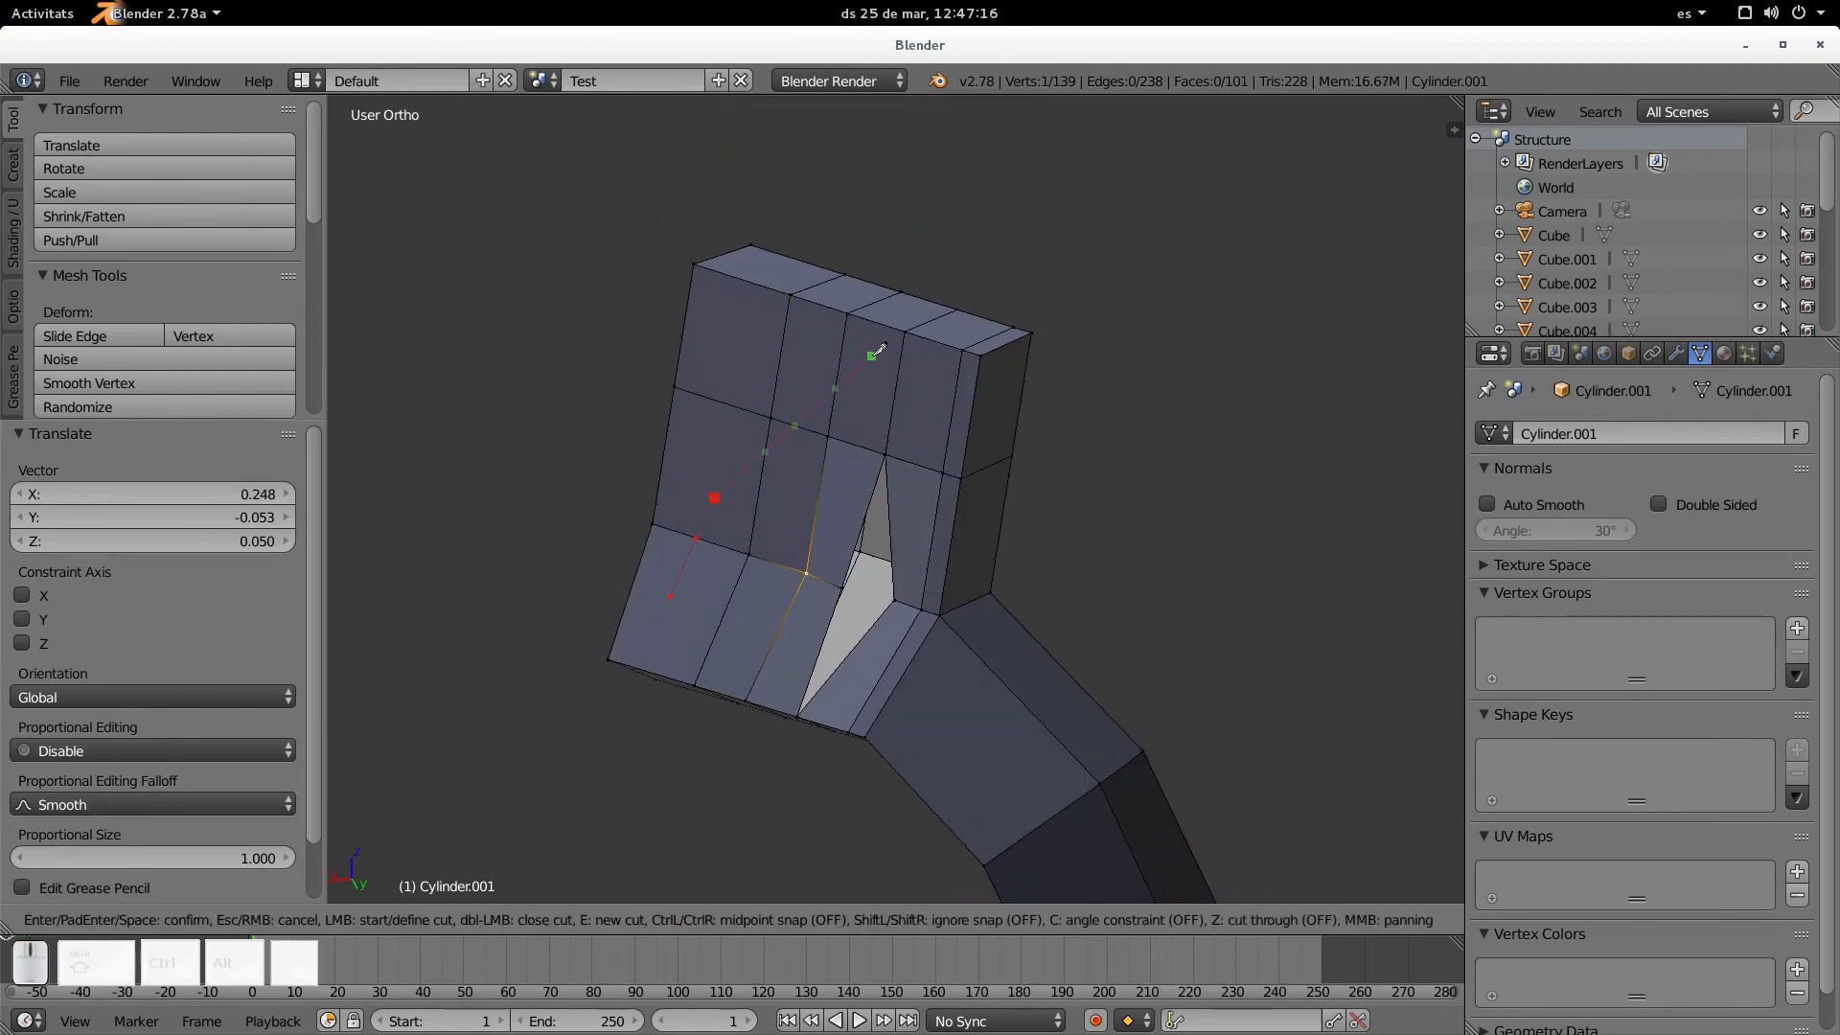
{"action": "key", "text": "Return"}
Cut a second Knife line from the block's lower faces down across the arm's adjoining segments
{"action": "middle_click_drag", "start_coordinate": [906, 561], "coordinate": [973, 472]}
{"action": "middle_click_drag", "start_coordinate": [976, 637], "coordinate": [805, 485], "text": "shift"}
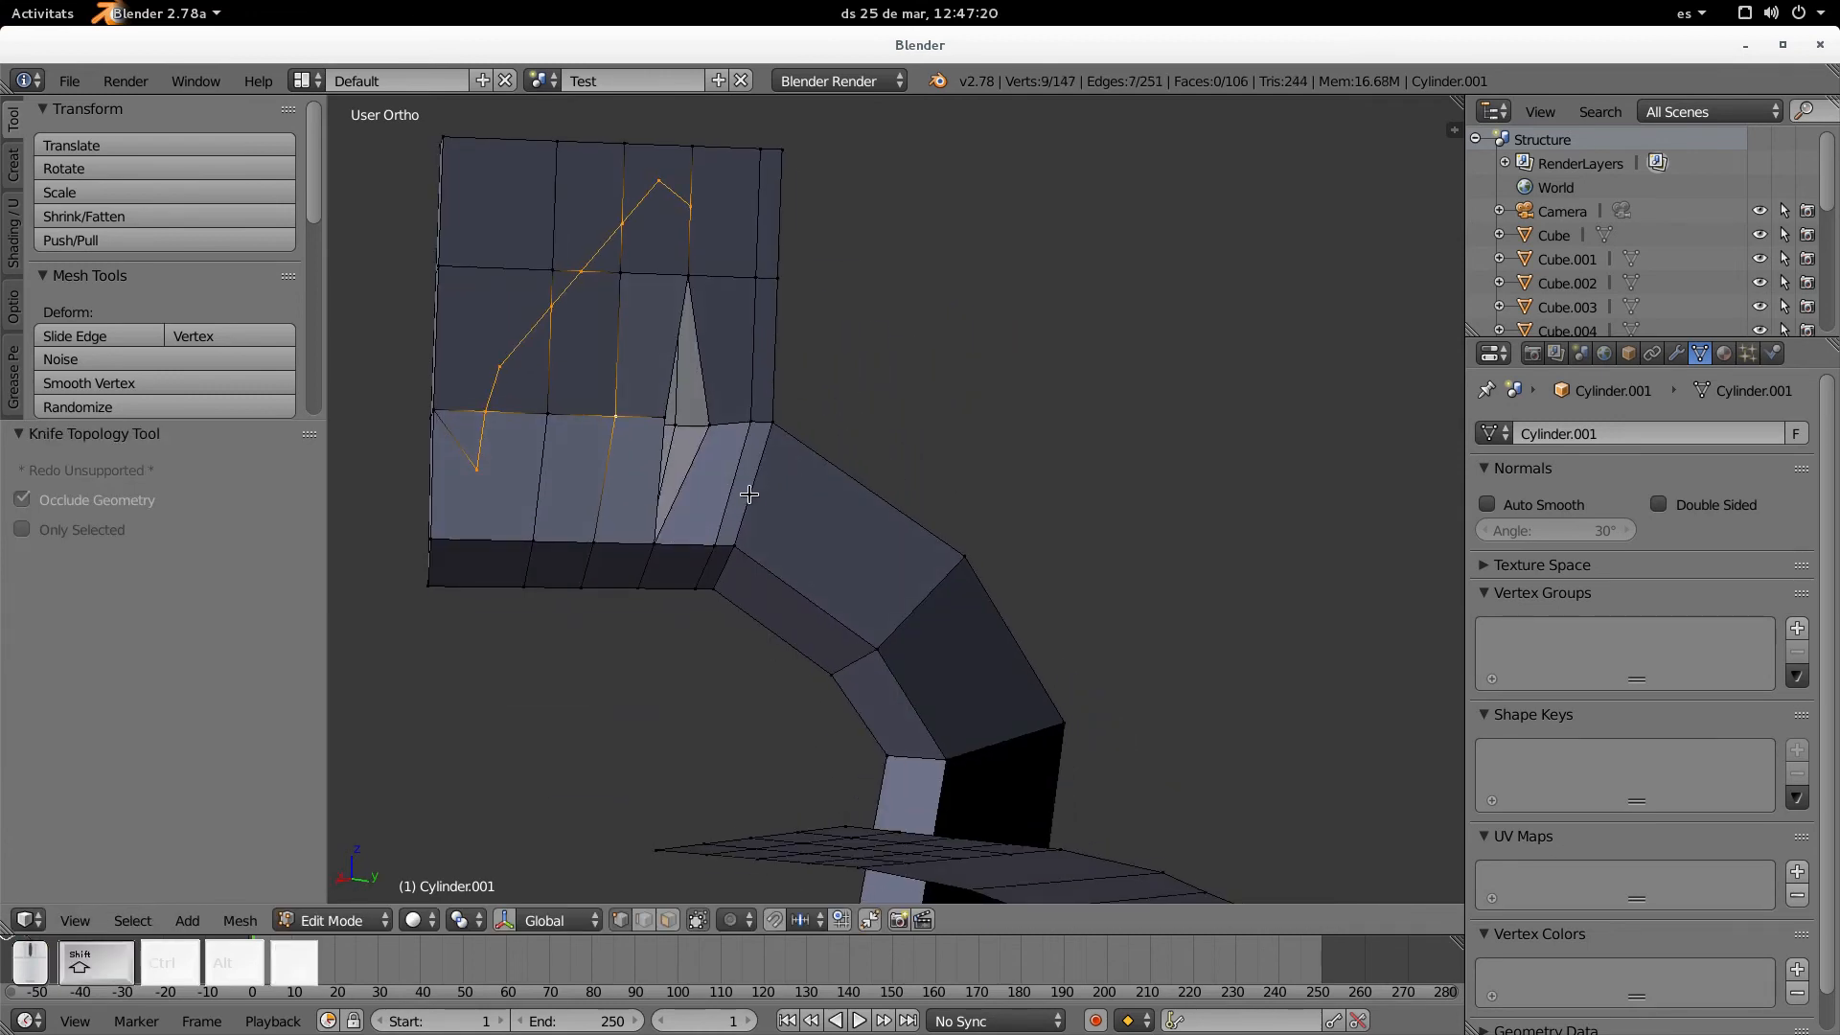
{"action": "key", "text": "k"}
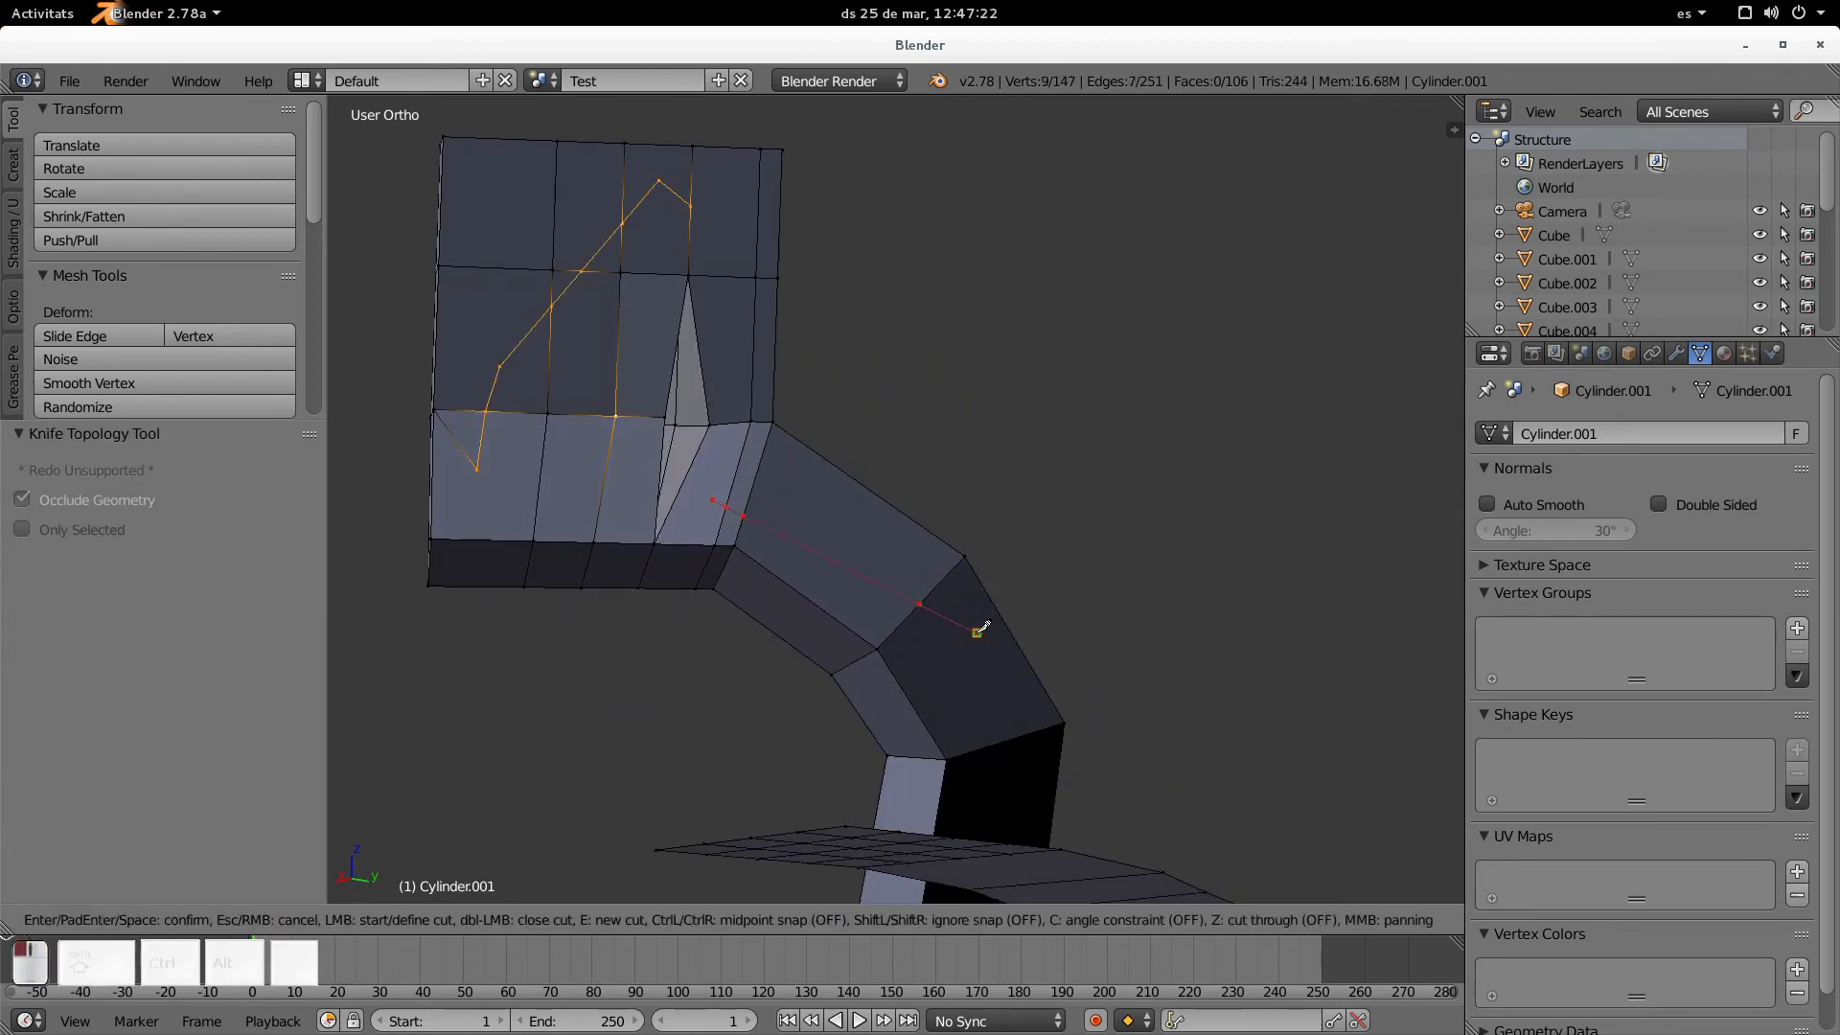
{"action": "key", "text": "Return"}
Pull two vertices of the arm's knife cut outward, by X 0.745, Y 0.071, Z 0.399 and X 1.016, Y 0.420, Z -0.169
{"action": "mouse_move", "coordinate": [954, 609]}
{"action": "middle_mouse_down"}
{"action": "mouse_move", "coordinate": [871, 629]}
{"action": "mouse_move", "coordinate": [954, 616]}
{"action": "middle_mouse_up"}
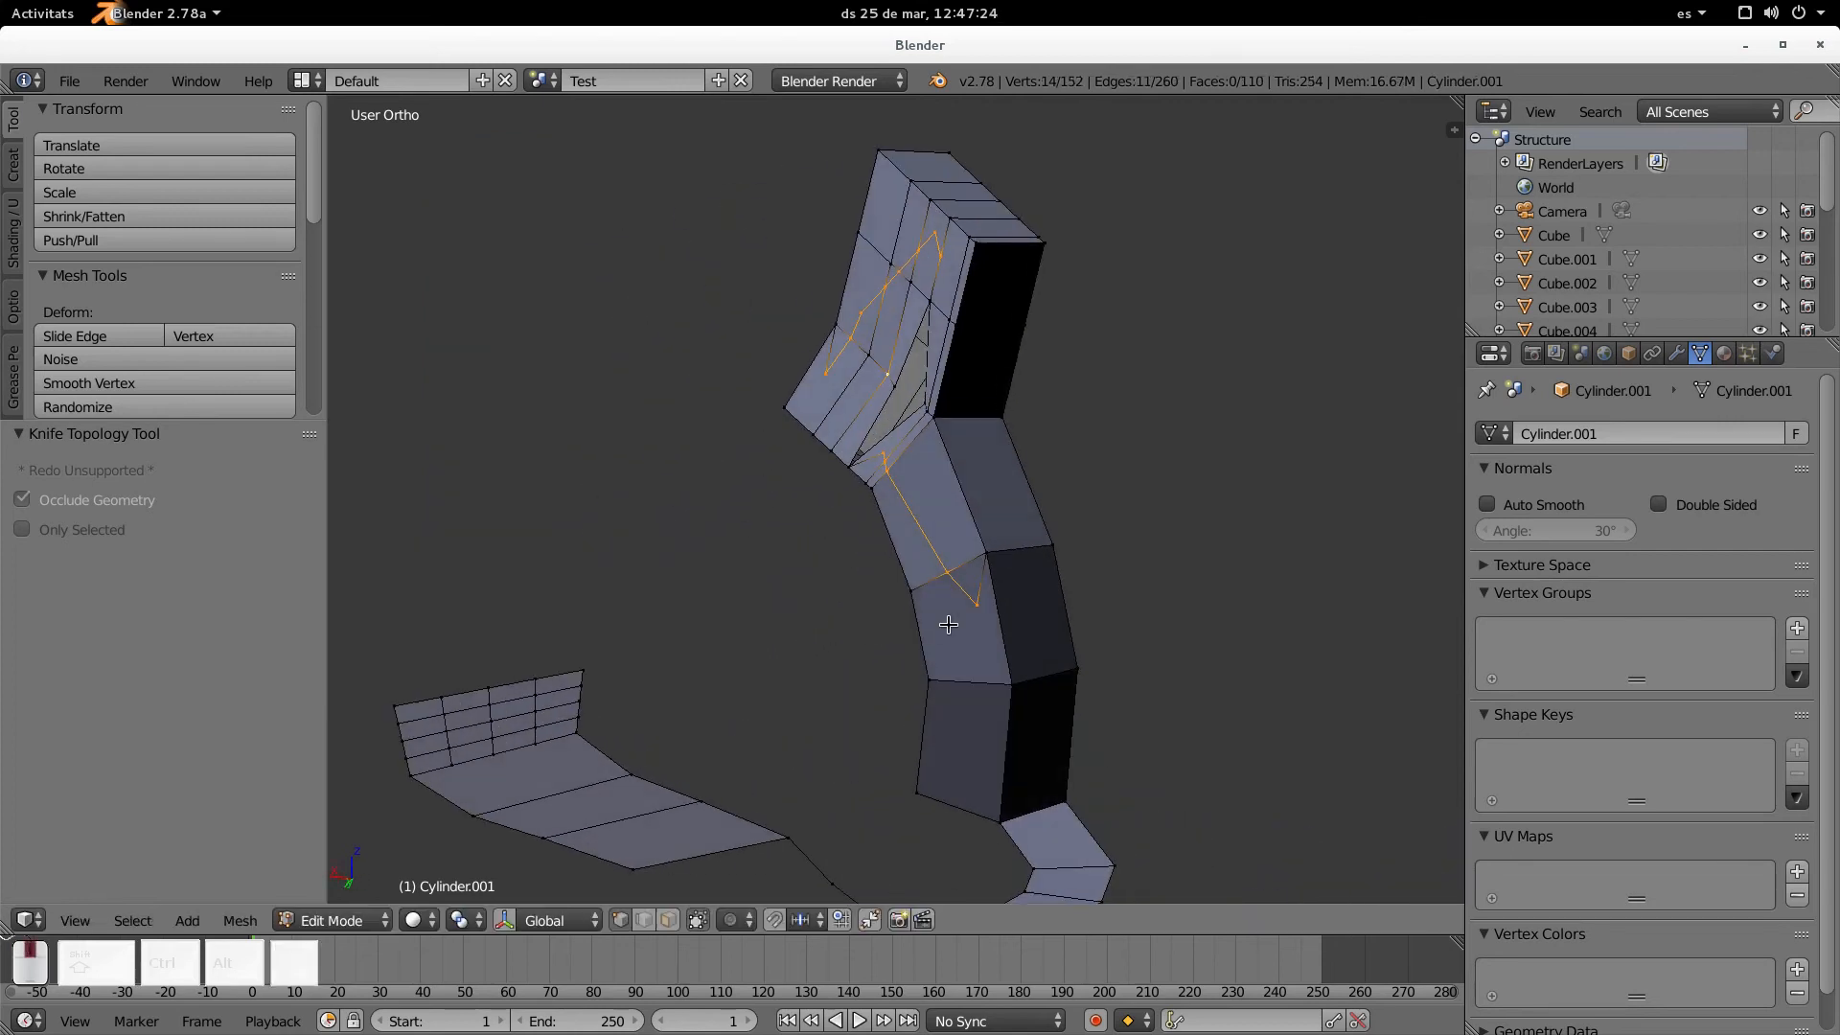
{"action": "scroll", "coordinate": [963, 612], "scroll_direction": "up", "scroll_amount": 3}
{"action": "left_click_drag", "start_coordinate": [963, 612], "coordinate": [898, 564]}
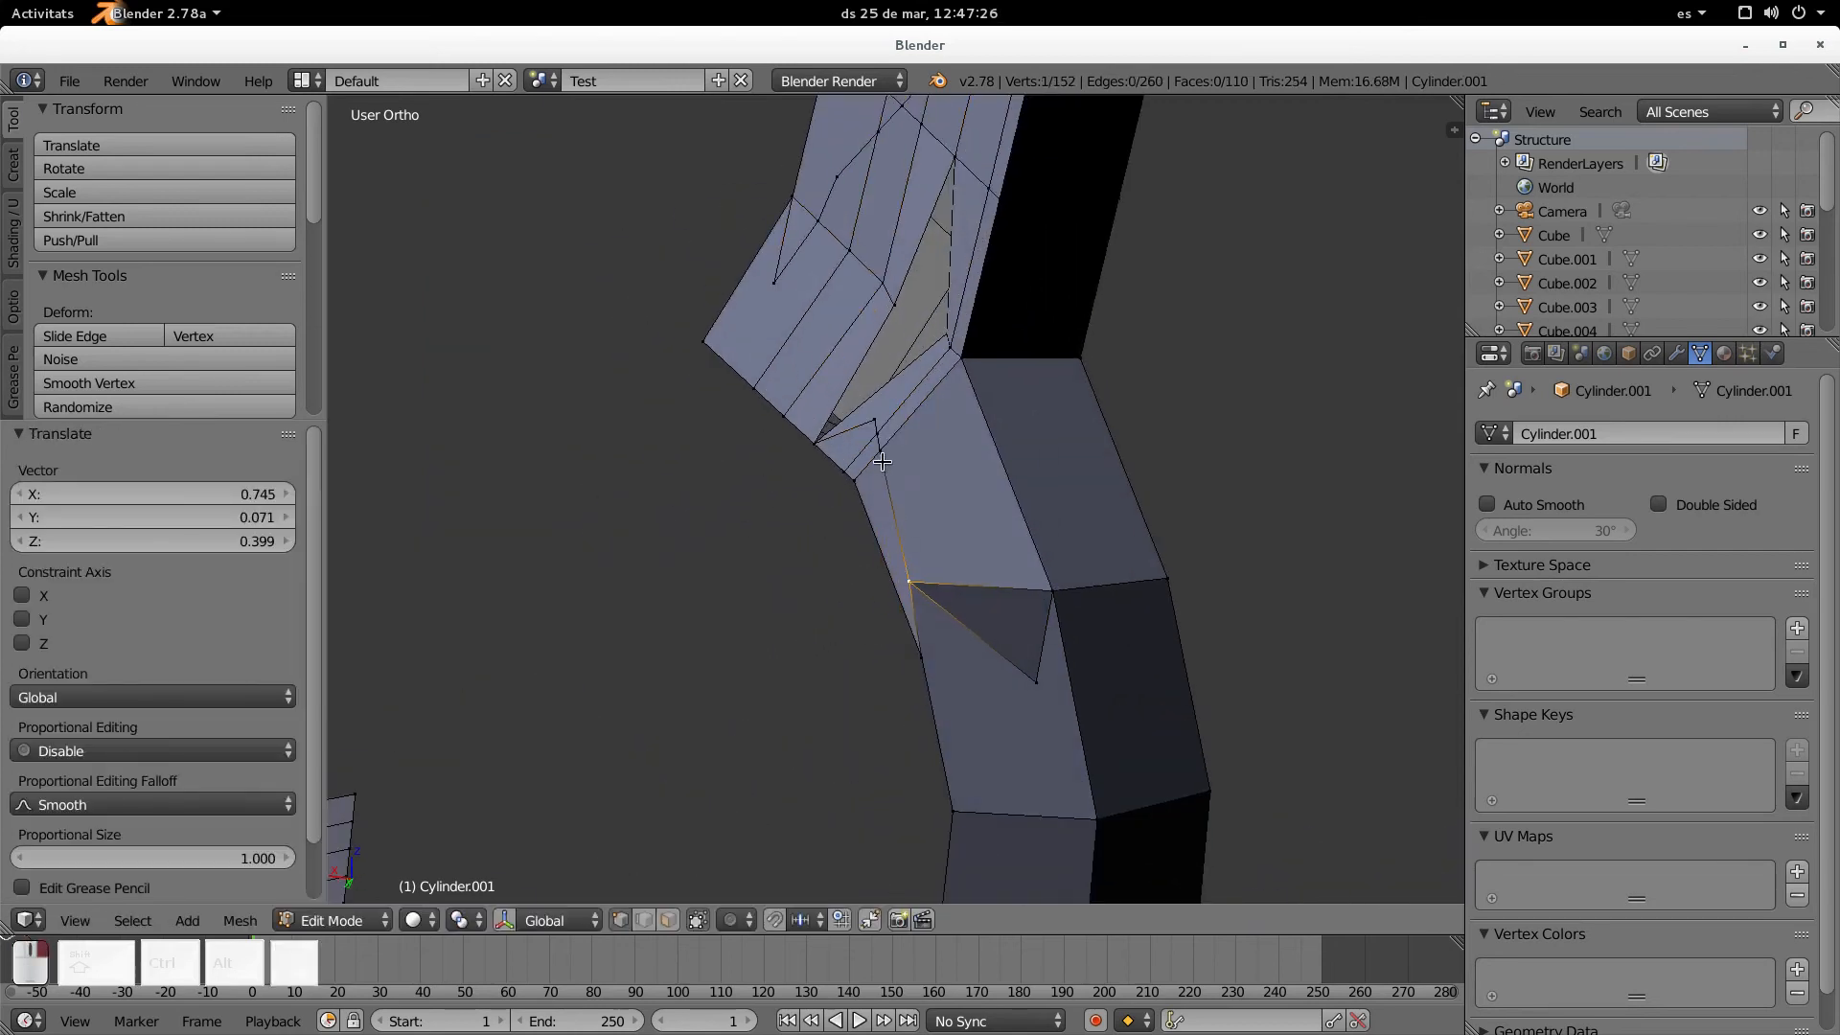
{"action": "right_click_drag", "start_coordinate": [883, 462], "coordinate": [768, 480]}
{"action": "left_click", "coordinate": [768, 481]}
{"action": "middle_click_drag", "start_coordinate": [1039, 608], "coordinate": [968, 656]}
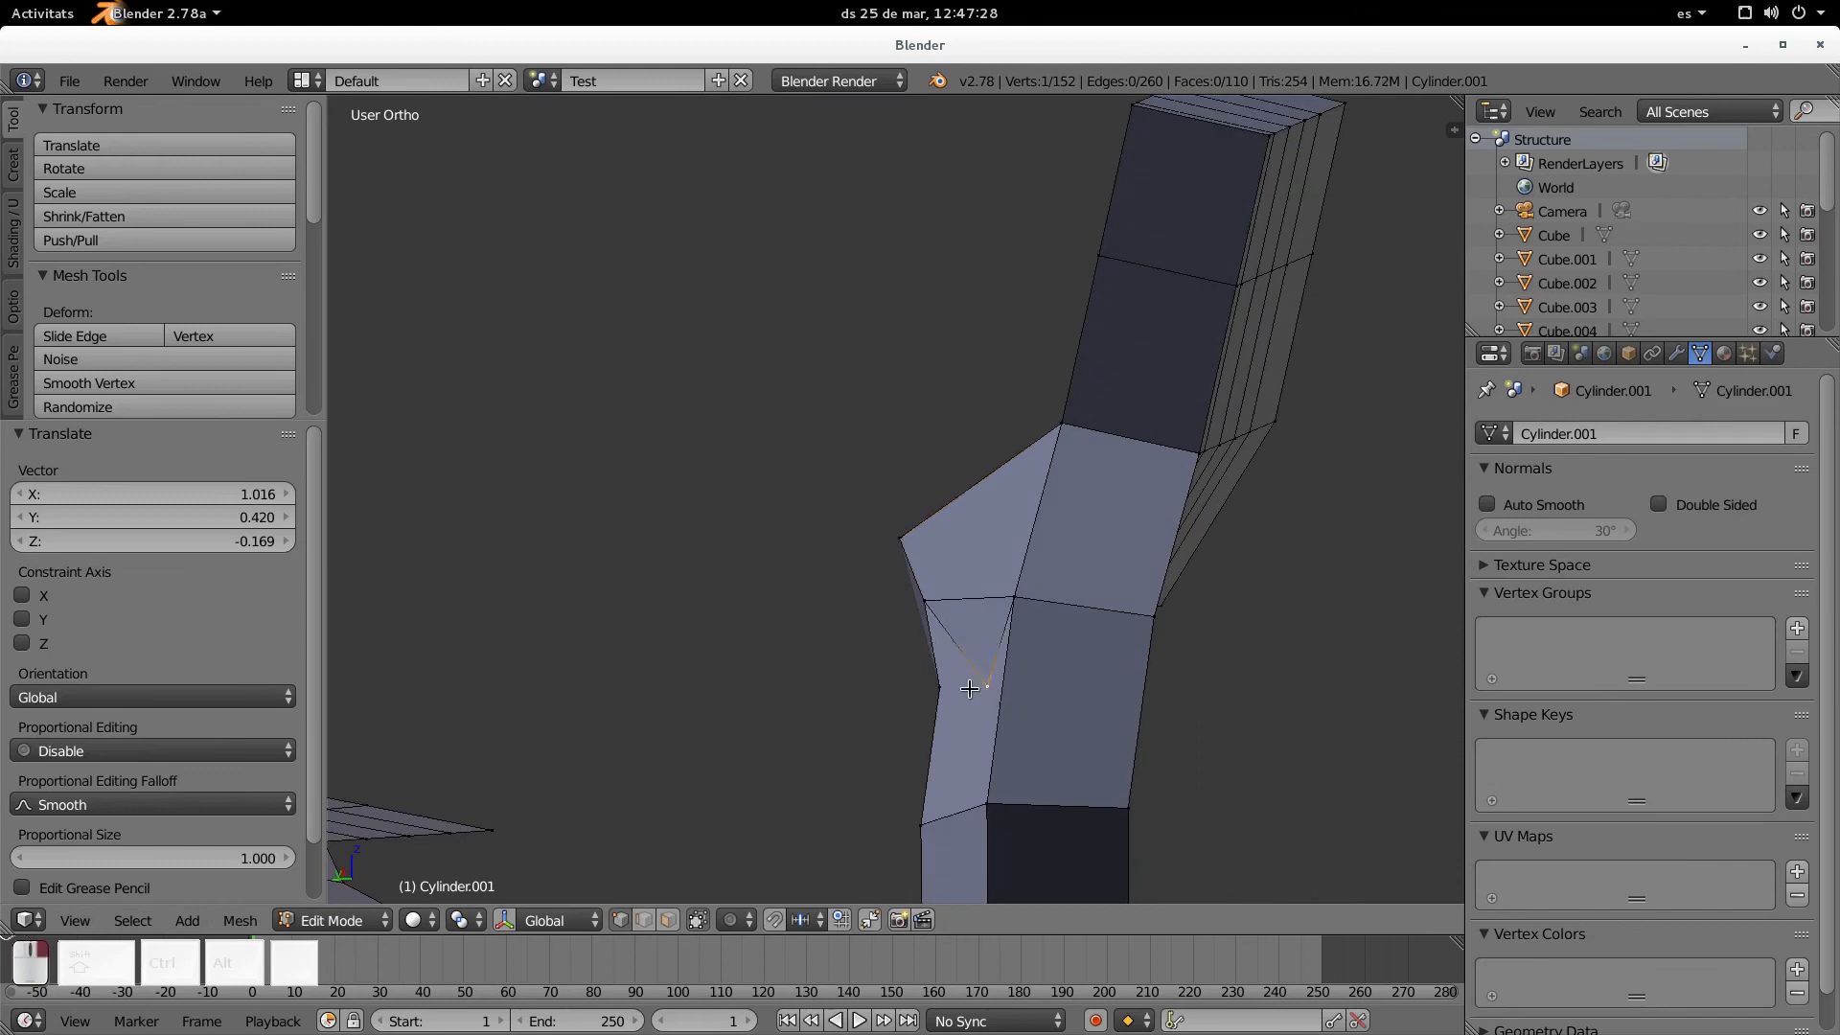
Pull another vertex of the arm's knife cut outward by X 0.624, Y 0.853, Z 0.066
{"action": "right_click_drag", "start_coordinate": [970, 689], "coordinate": [879, 681]}
{"action": "left_click", "coordinate": [879, 681]}
{"action": "scroll", "coordinate": [886, 679], "scroll_direction": "down", "scroll_amount": 5}
{"action": "middle_click_drag", "start_coordinate": [963, 671], "coordinate": [480, 694]}
{"action": "scroll", "coordinate": [559, 563], "scroll_direction": "up", "scroll_amount": 6}
{"action": "mouse_move", "coordinate": [485, 522]}
{"action": "middle_mouse_down"}
{"action": "mouse_move", "coordinate": [932, 629]}
{"action": "mouse_move", "coordinate": [802, 542]}
{"action": "middle_mouse_up"}
{"action": "key", "text": "z"}
{"action": "scroll", "coordinate": [709, 503], "scroll_direction": "down", "scroll_amount": 2}
{"action": "key", "text": "z"}
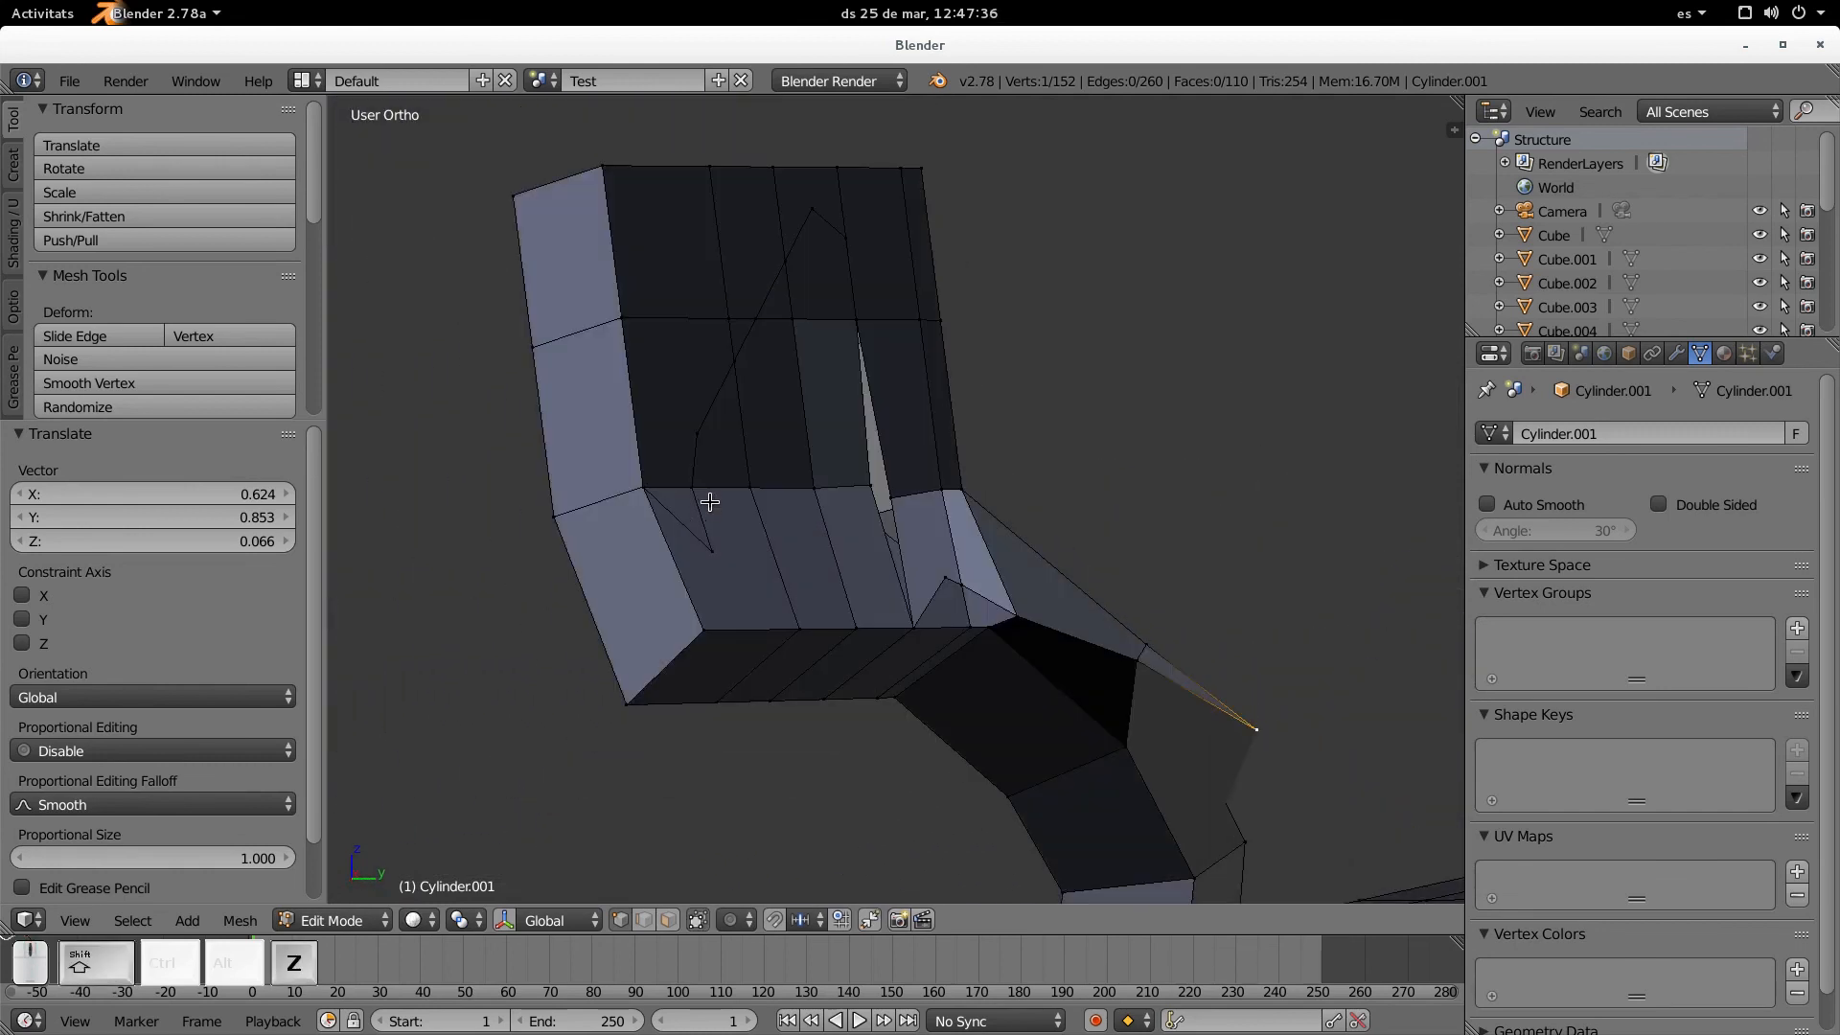
Box-select the block's vertices in wireframe display and clear that selection
{"action": "scroll", "coordinate": [709, 502], "scroll_direction": "down", "scroll_amount": 4}
{"action": "key", "text": "z"}
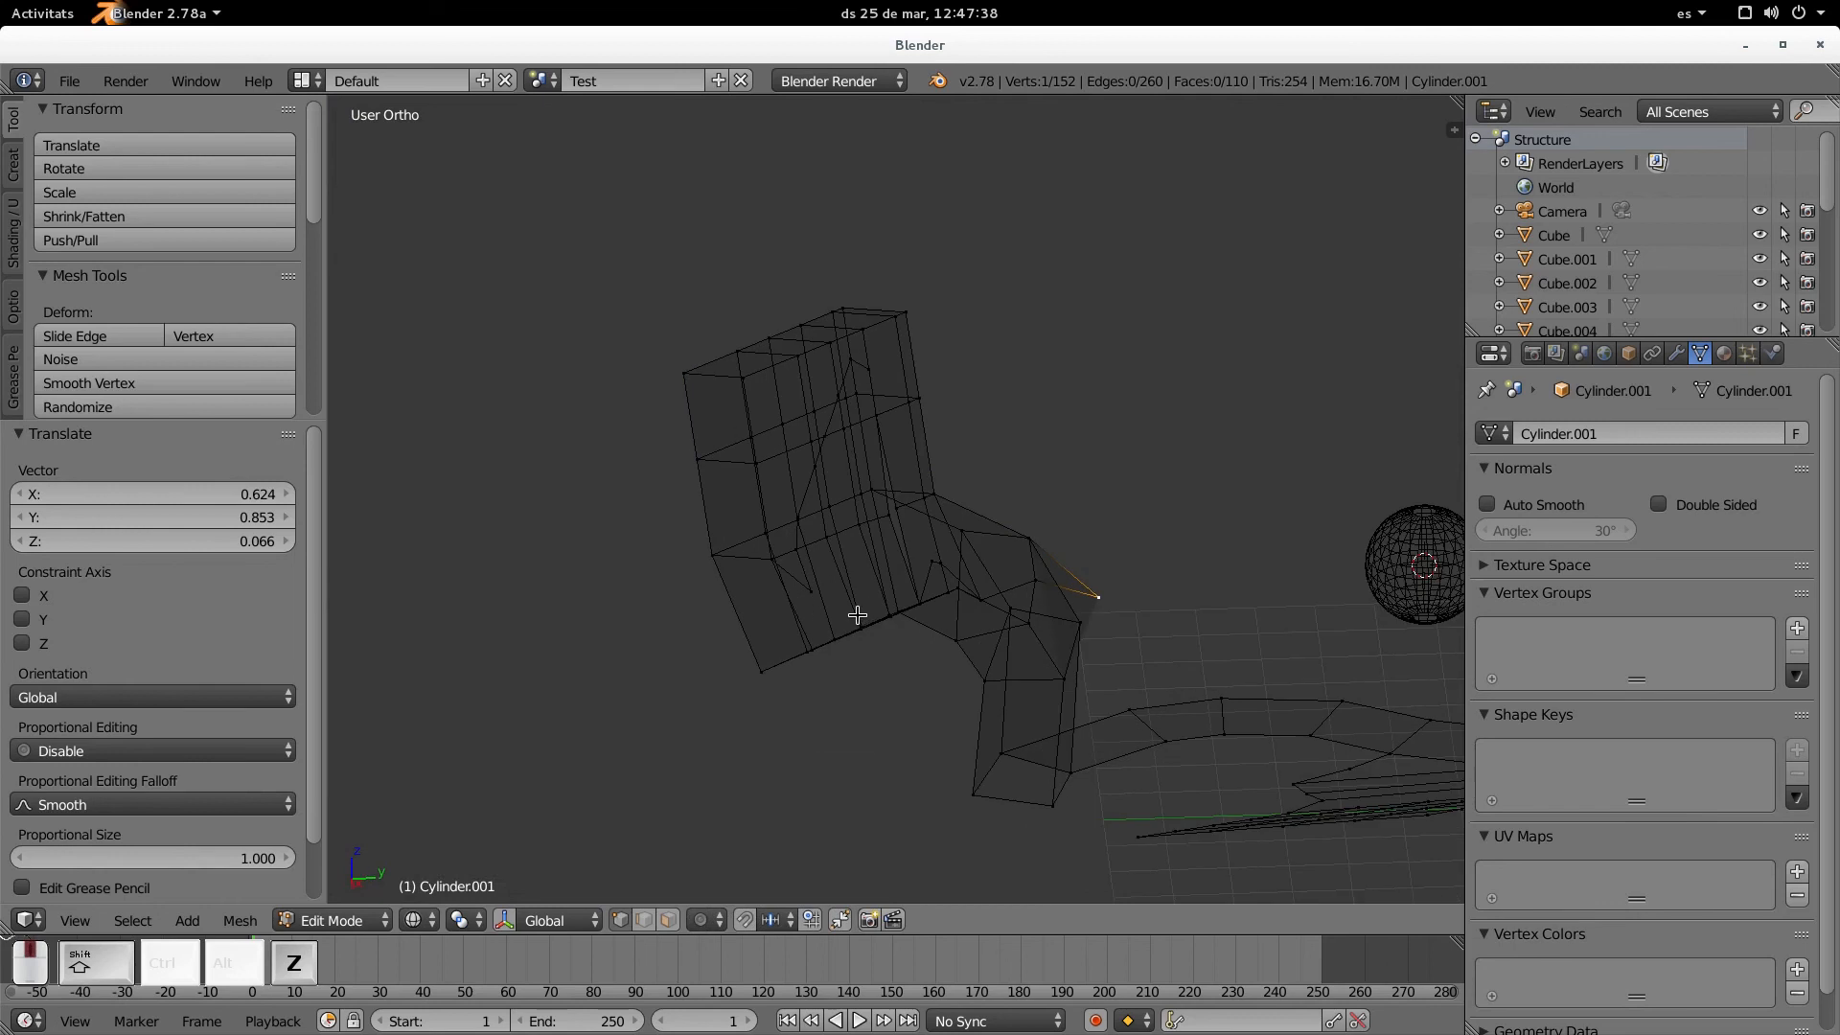
{"action": "key", "text": "b"}
{"action": "left_click_drag", "start_coordinate": [552, 292], "coordinate": [960, 774]}
{"action": "scroll", "coordinate": [972, 701], "scroll_direction": "down", "scroll_amount": 3}
{"action": "middle_click_drag", "start_coordinate": [1128, 619], "coordinate": [1054, 700]}
{"action": "key", "text": "a"}
Select the vertices of the block and most of its attached arm with Circle Select
{"action": "scroll", "coordinate": [1045, 613], "scroll_direction": "down", "scroll_amount": 8}
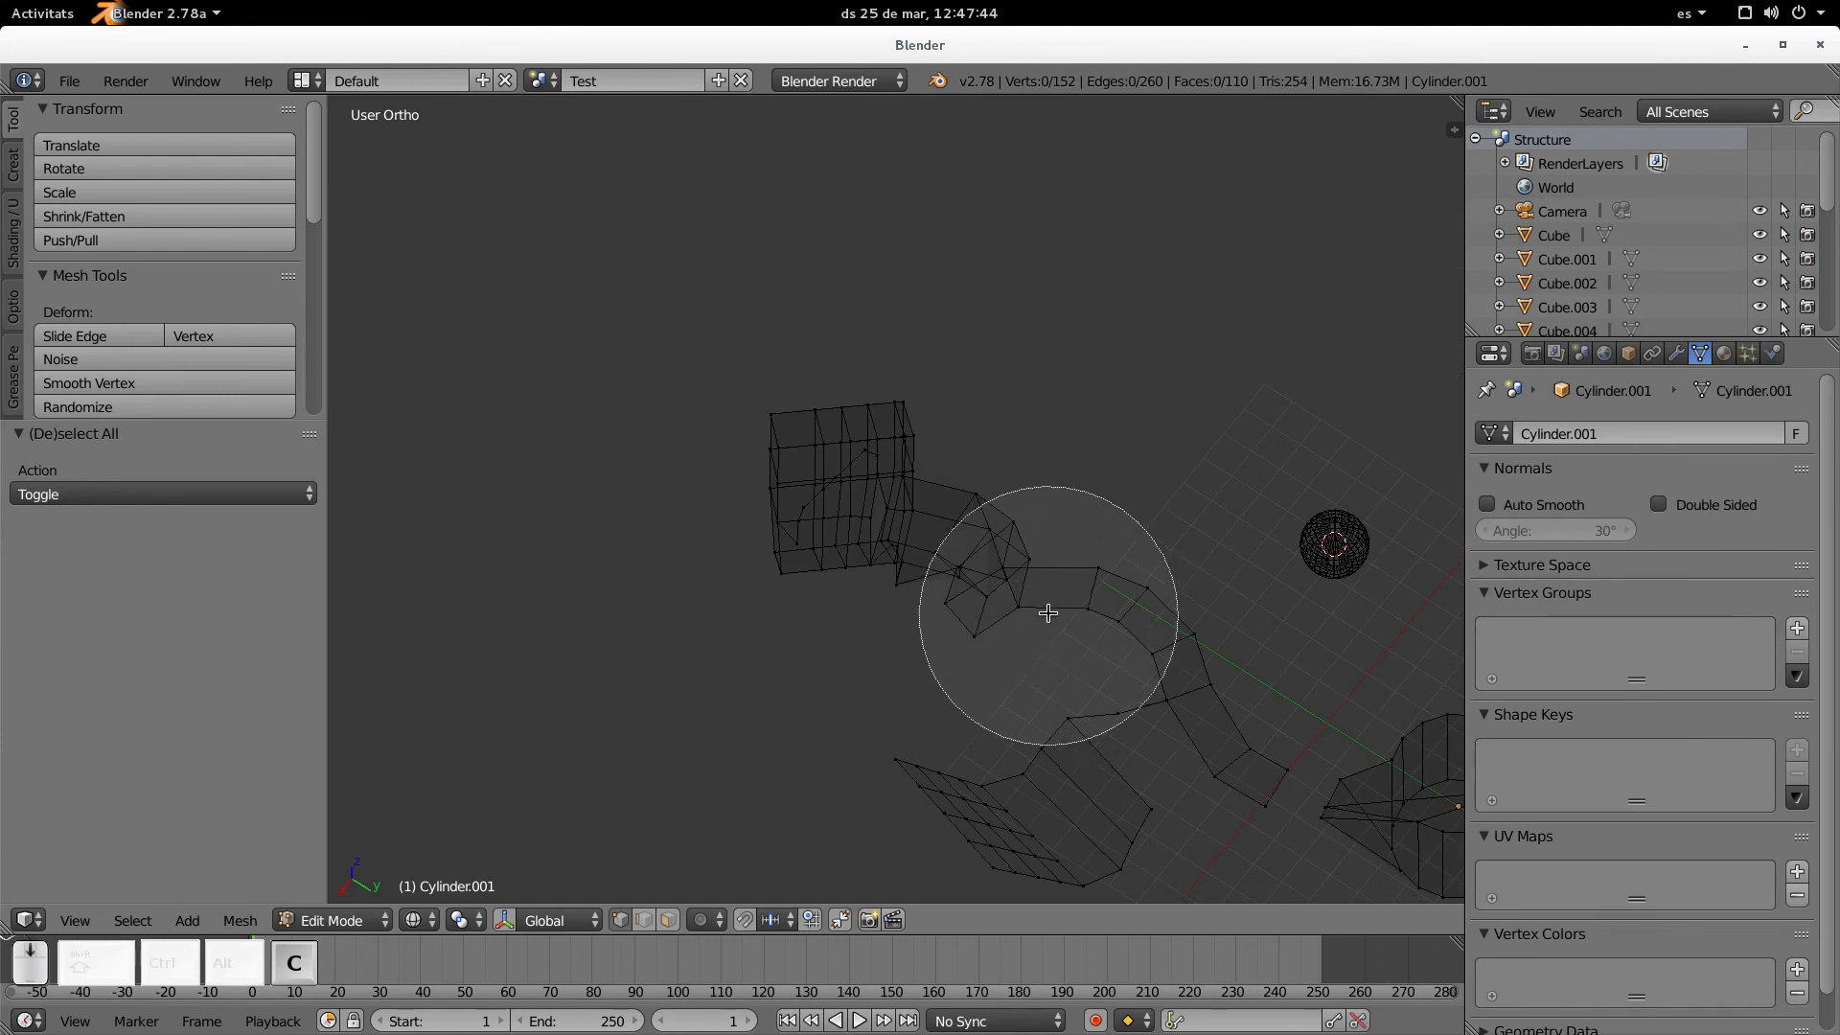
{"action": "scroll", "coordinate": [1045, 585], "scroll_direction": "up", "scroll_amount": 9}
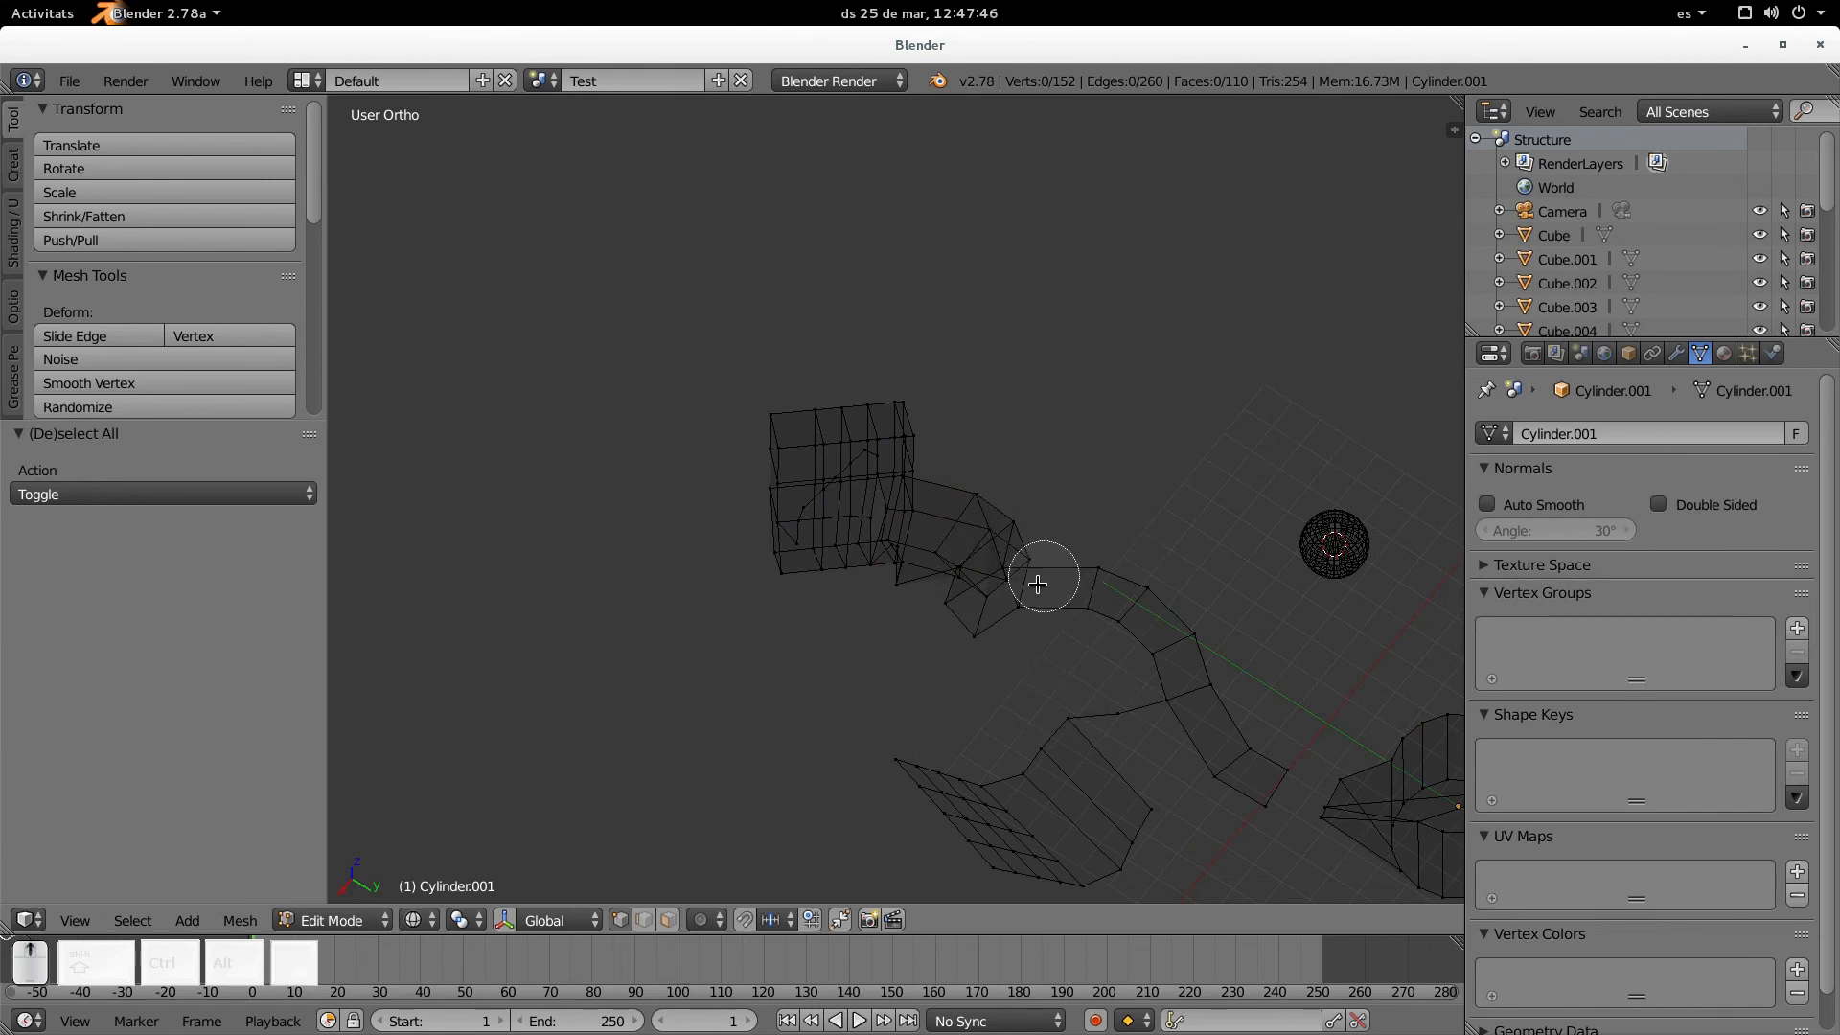
{"action": "mouse_move", "coordinate": [1007, 567]}
{"action": "left_mouse_down"}
{"action": "mouse_move", "coordinate": [665, 444]}
{"action": "mouse_move", "coordinate": [844, 419]}
{"action": "mouse_move", "coordinate": [997, 605]}
{"action": "mouse_move", "coordinate": [1112, 602]}
{"action": "left_mouse_up"}
{"action": "right_click", "coordinate": [1138, 613]}
Rotate the selected block and arm by -11.033° and scale them uniformly by 1.742, with the mesh shown solid again
{"action": "mouse_move", "coordinate": [1164, 638]}
{"action": "middle_mouse_down"}
{"action": "mouse_move", "coordinate": [1109, 571]}
{"action": "mouse_move", "coordinate": [1096, 513]}
{"action": "mouse_move", "coordinate": [1110, 538]}
{"action": "middle_mouse_up"}
{"action": "key", "text": "r"}
{"action": "left_click", "coordinate": [1184, 561]}
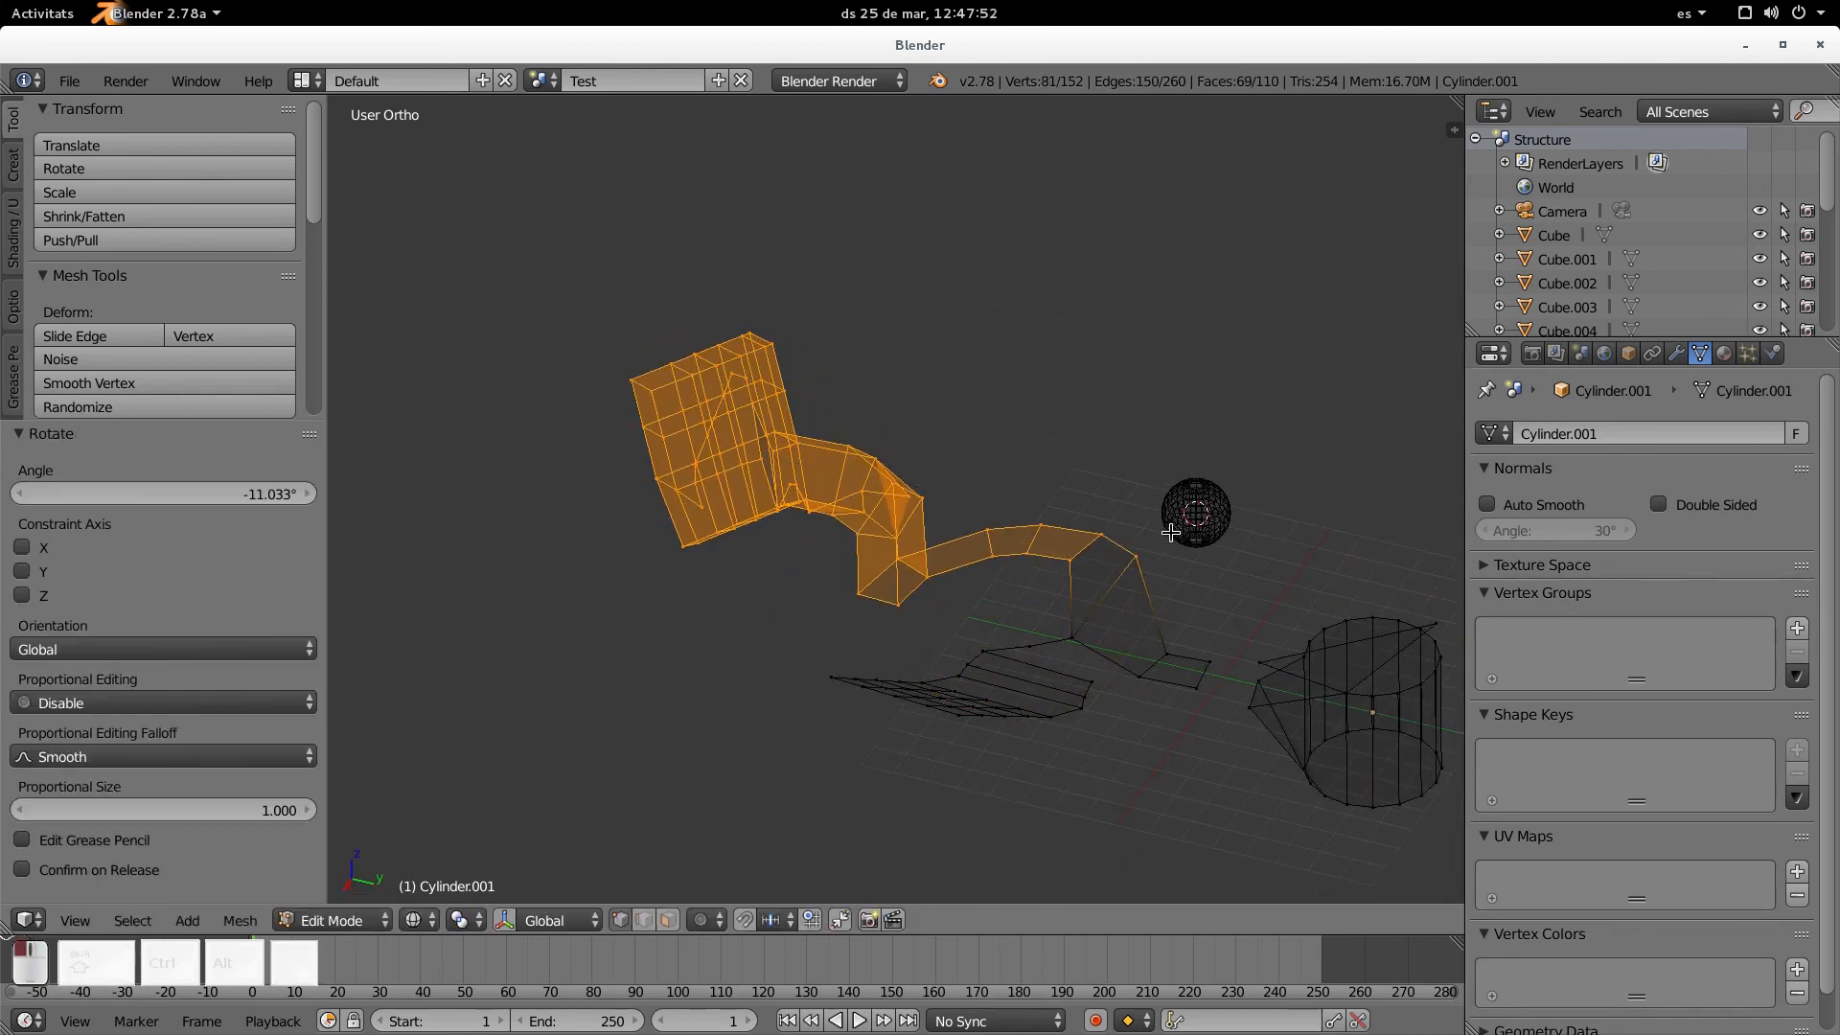
{"action": "key", "text": "s"}
{"action": "left_click", "coordinate": [1219, 628]}
{"action": "key", "text": "s"}
{"action": "left_click", "coordinate": [1067, 697]}
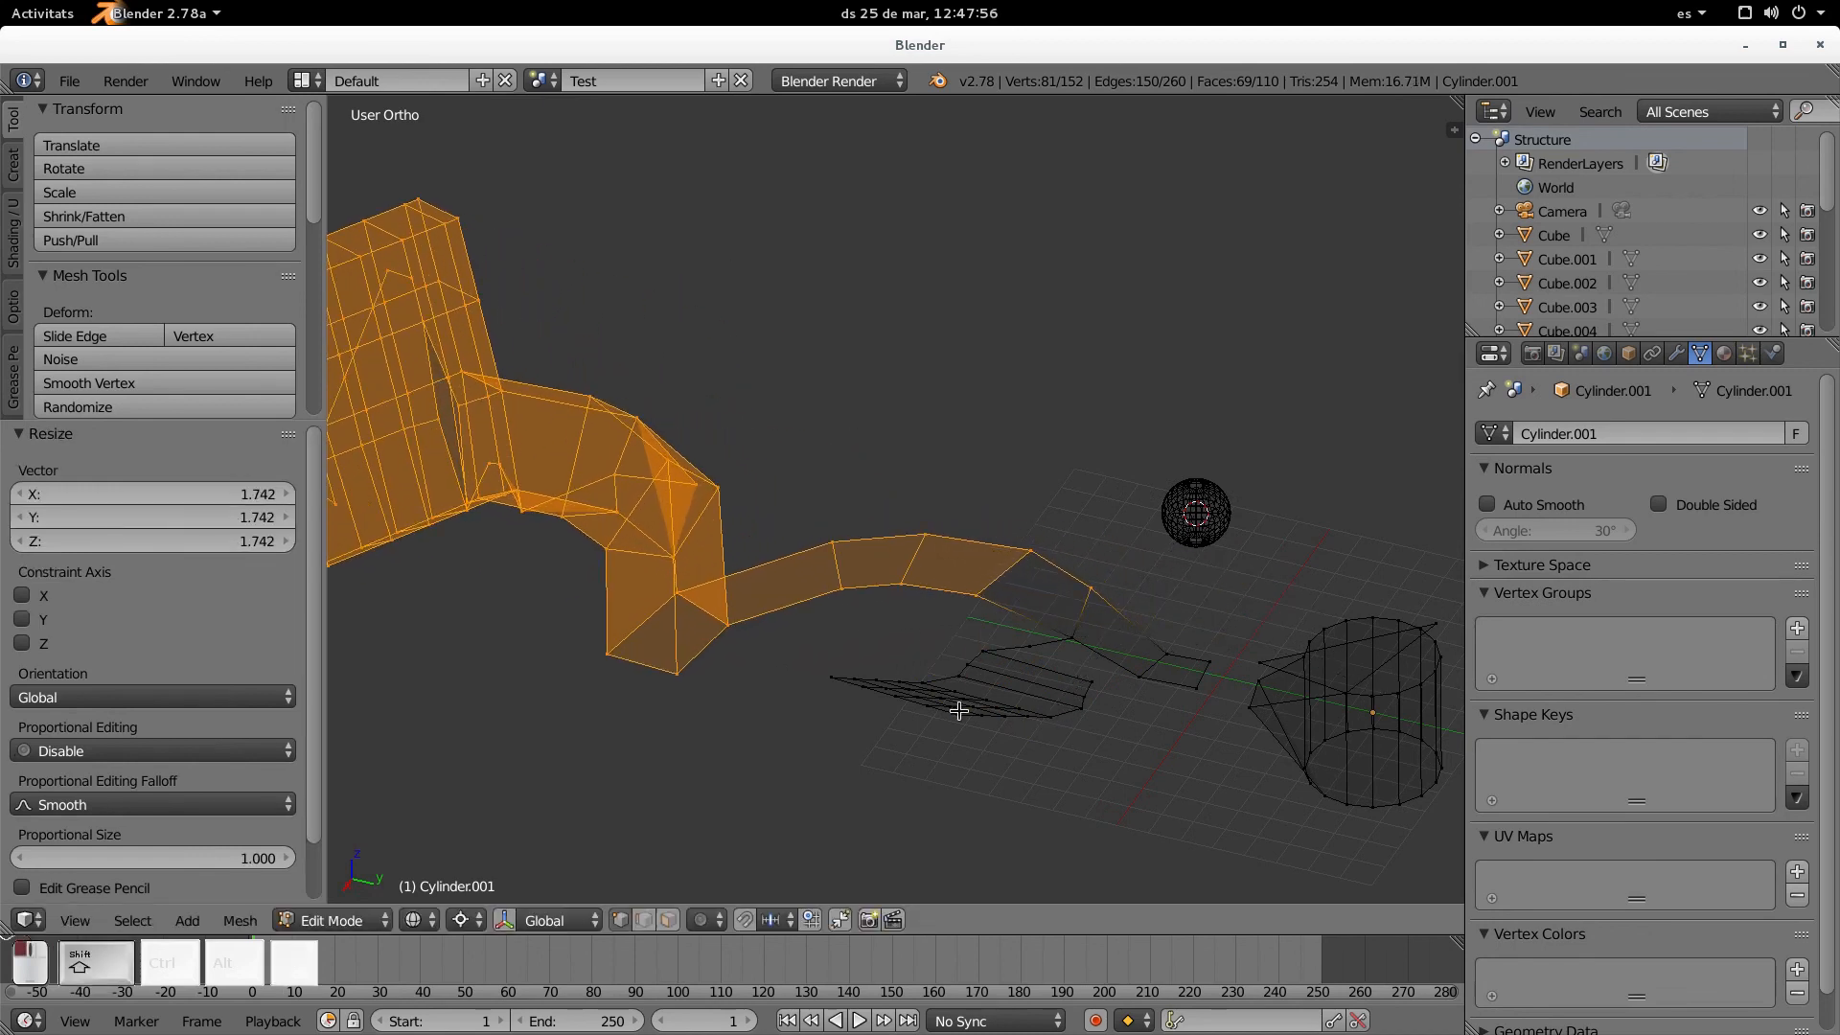
{"action": "middle_click_drag", "start_coordinate": [1064, 695], "coordinate": [1167, 735], "text": "shift"}
{"action": "key", "text": "z"}
{"action": "scroll", "coordinate": [811, 780], "scroll_direction": "down", "scroll_amount": 2}
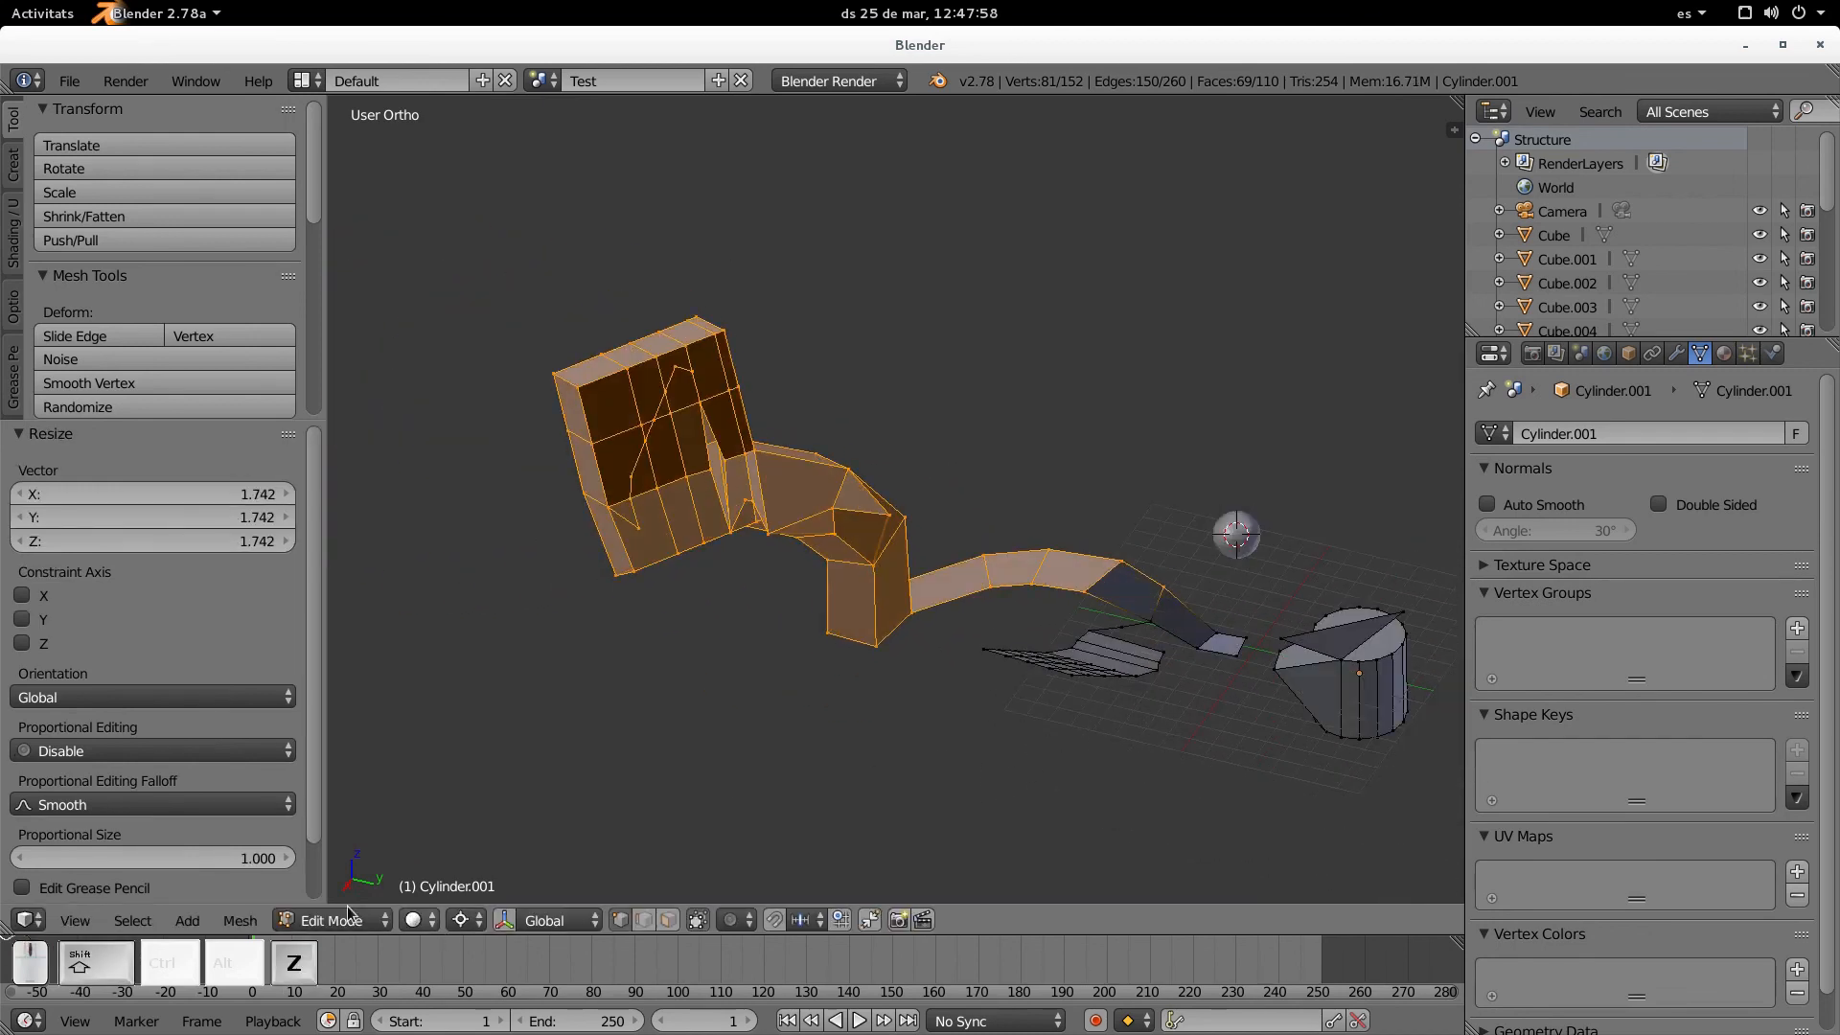
{"action": "left_click", "coordinate": [237, 922]}
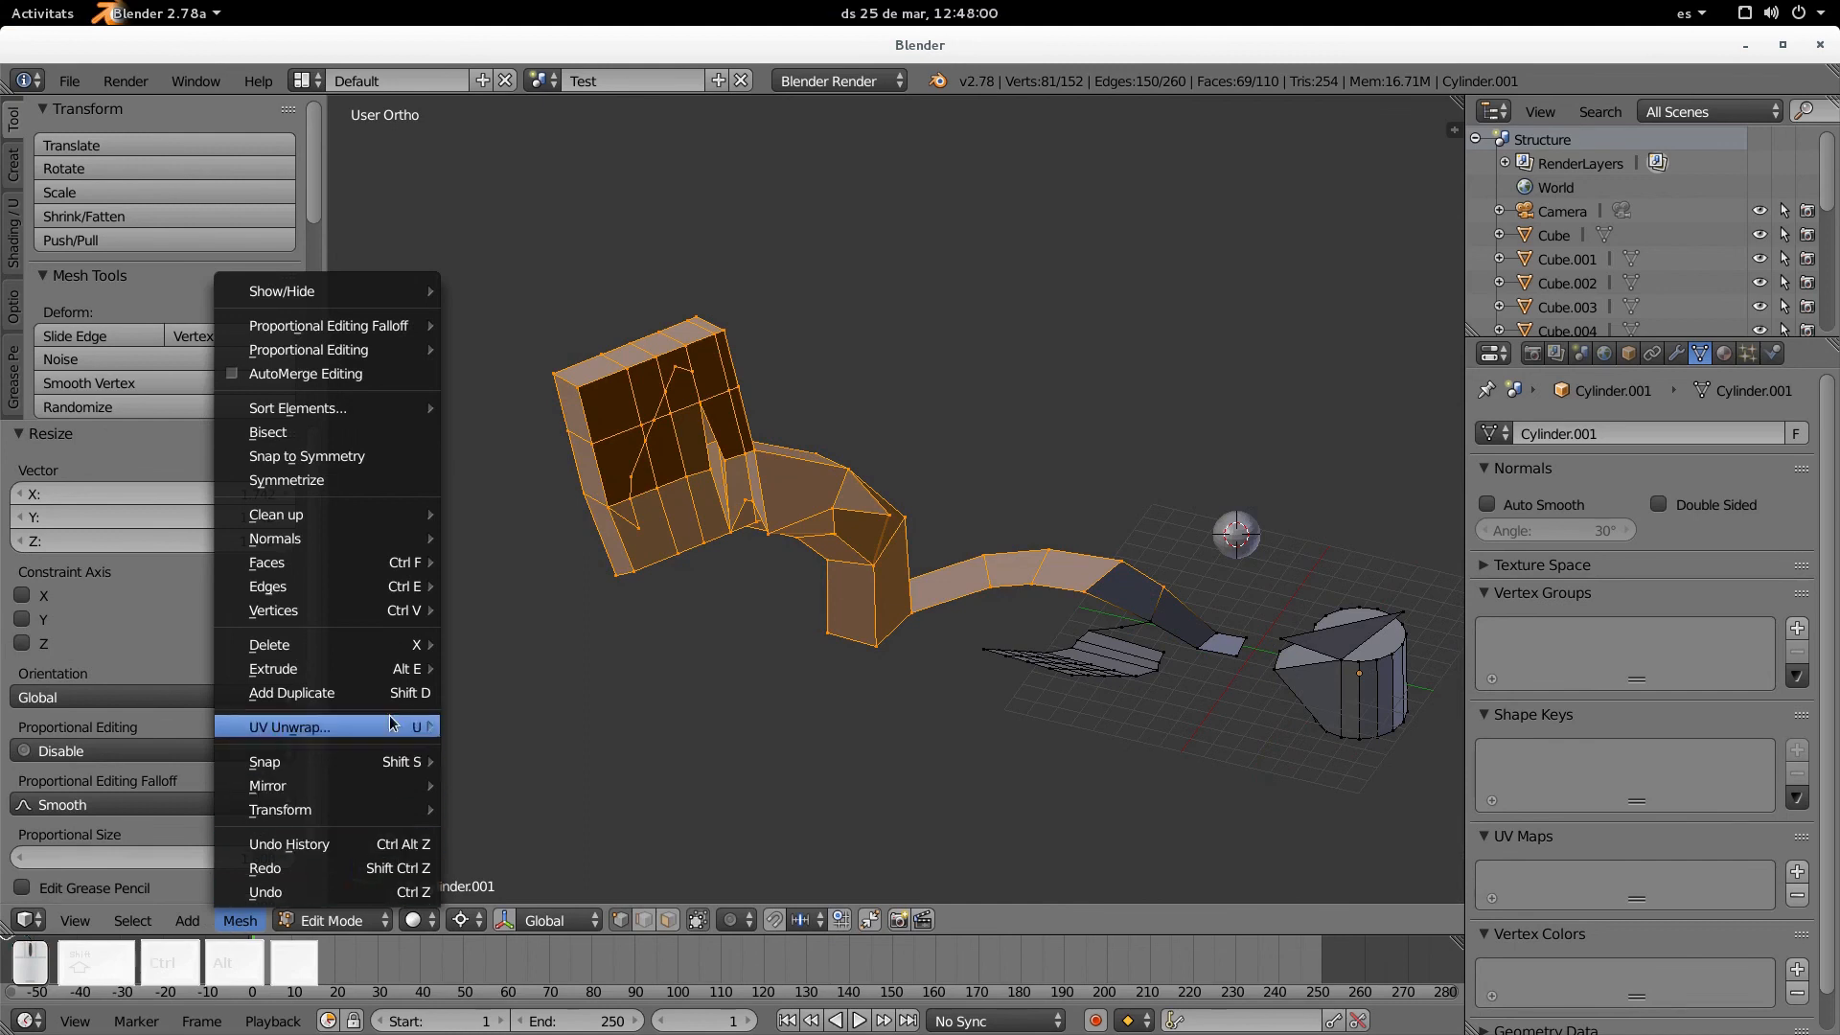
{"action": "left_click", "coordinate": [126, 920]}
{"action": "left_click", "coordinate": [125, 920]}
{"action": "mouse_move", "coordinate": [184, 920]}
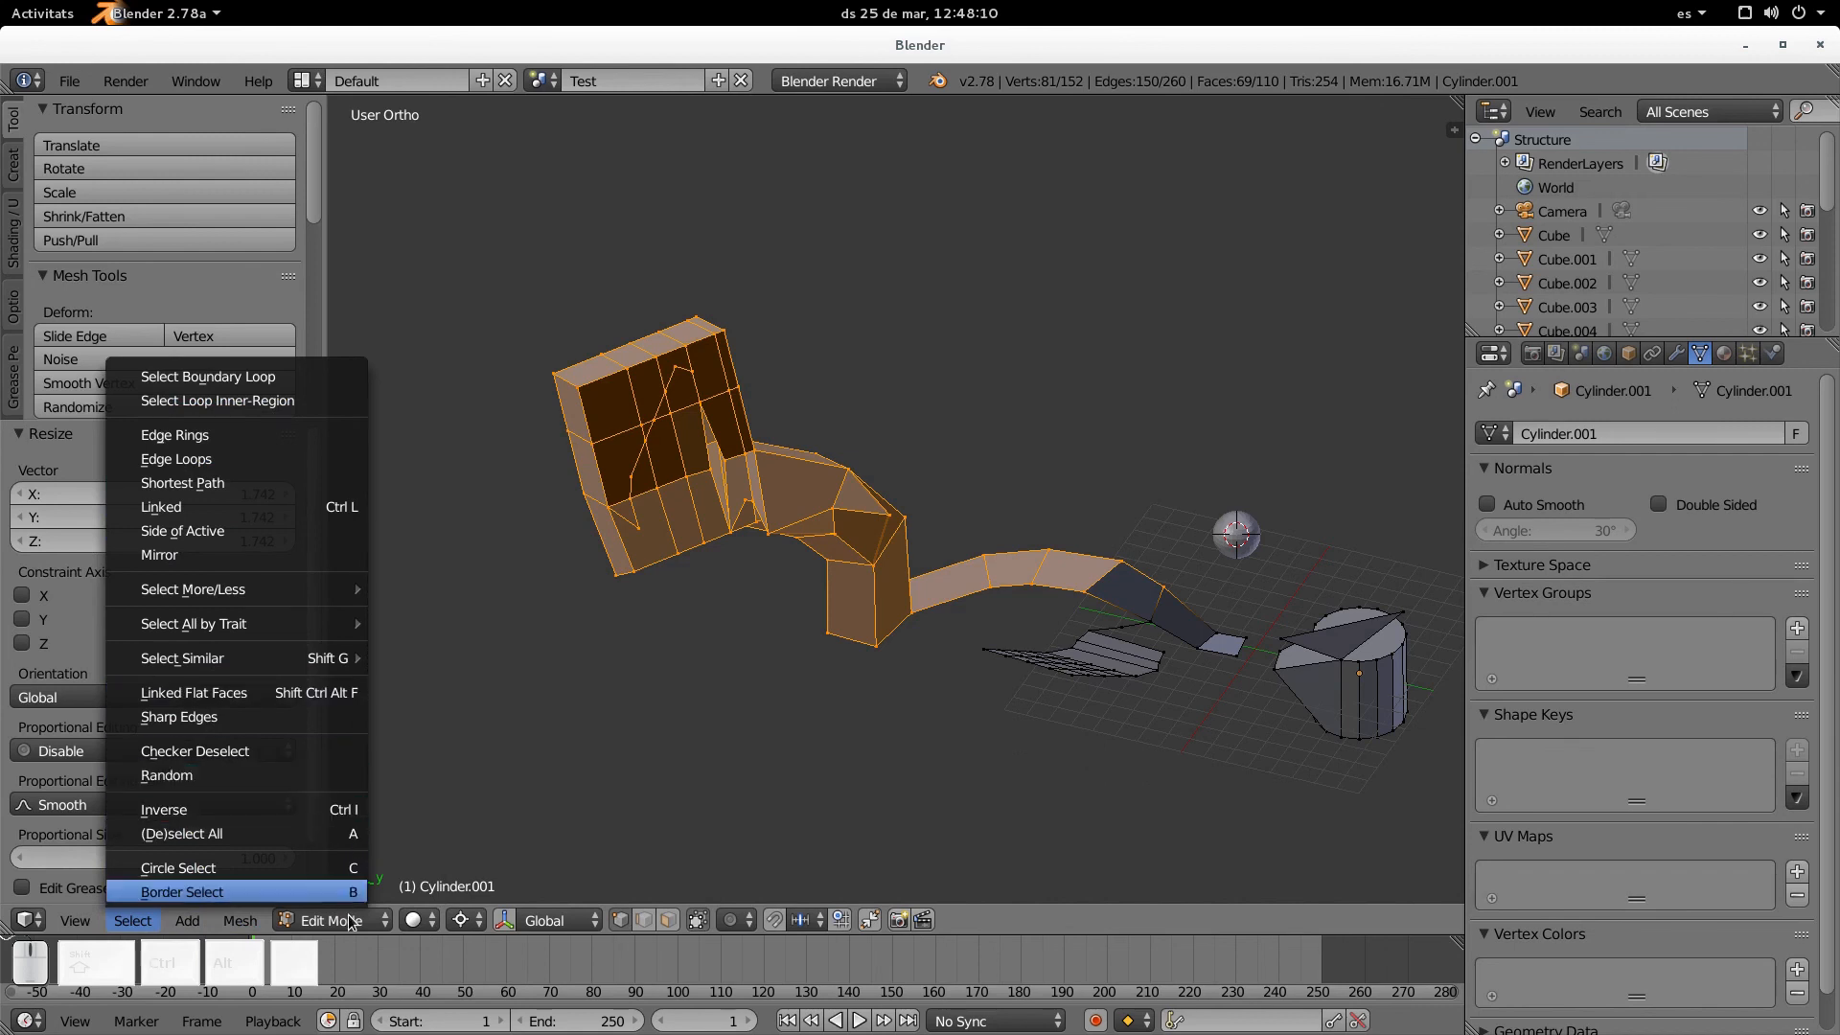
Deselect the whole mesh and return the cylinder to Object Mode
{"action": "key", "text": "a"}
{"action": "scroll", "coordinate": [1019, 713], "scroll_direction": "down", "scroll_amount": 4}
{"action": "middle_click_drag", "start_coordinate": [1020, 712], "coordinate": [1220, 703]}
{"action": "key", "text": "Tab"}
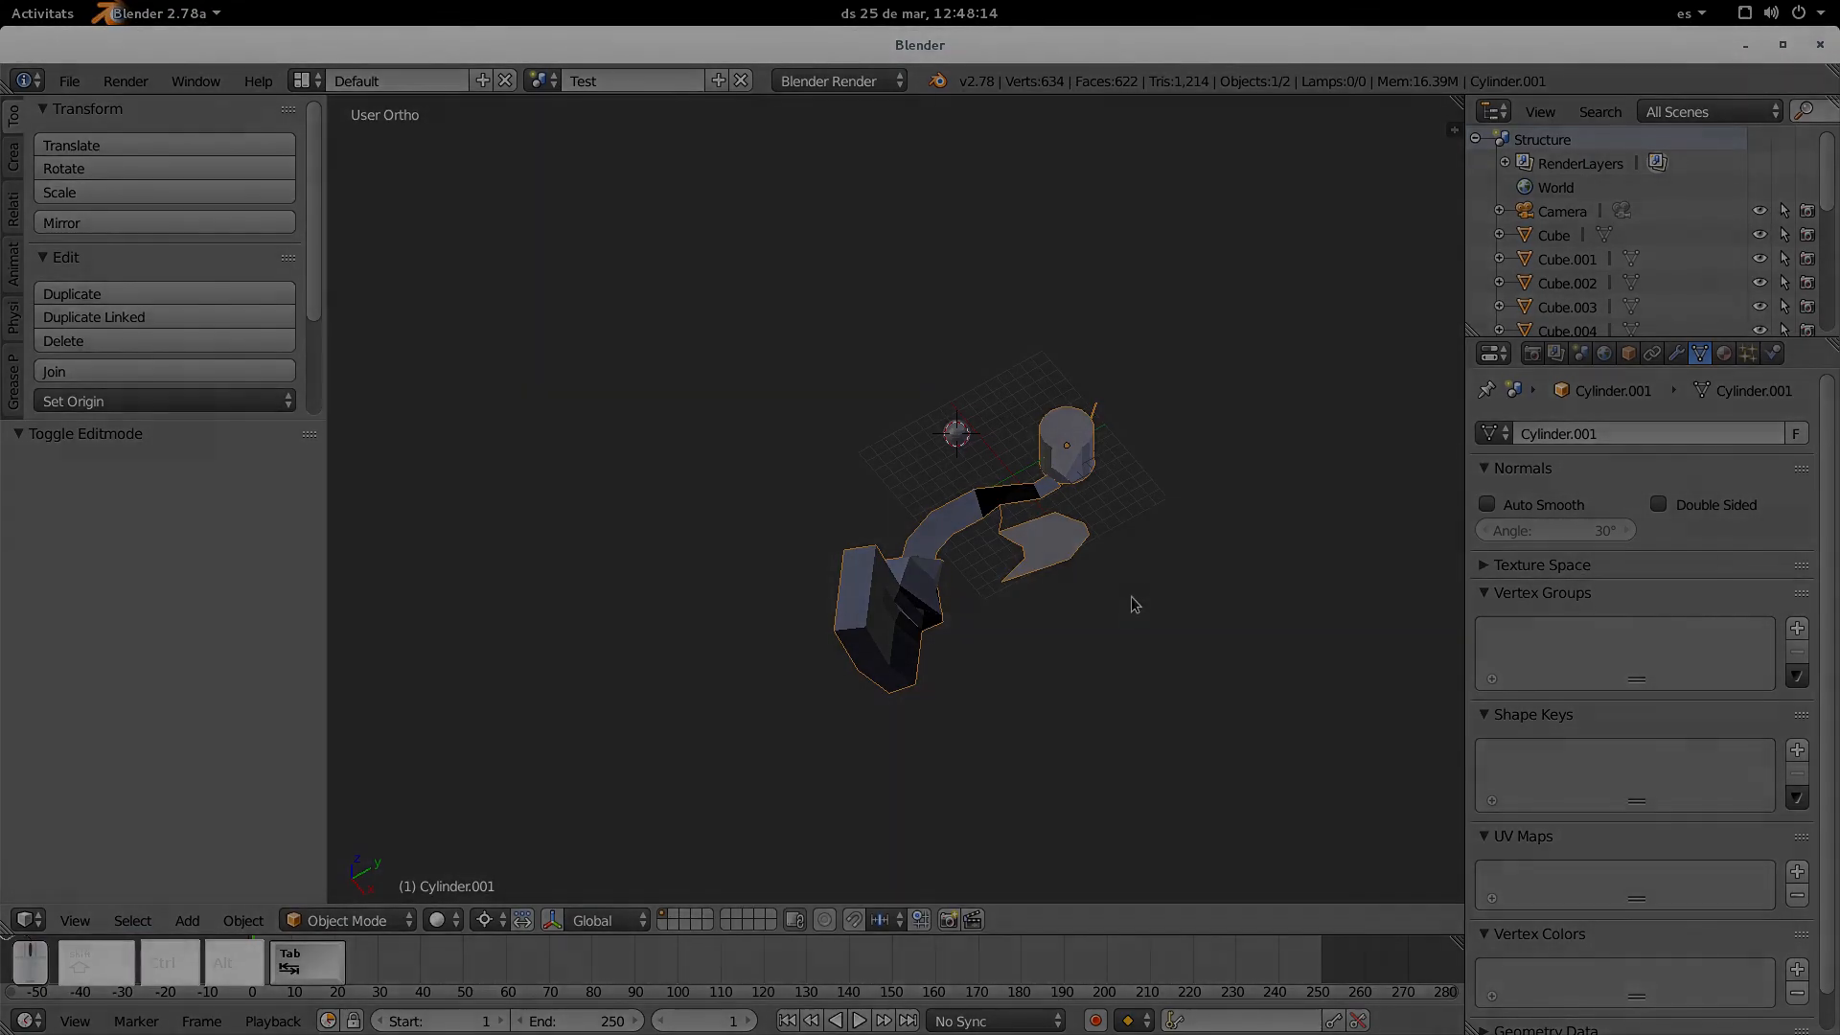